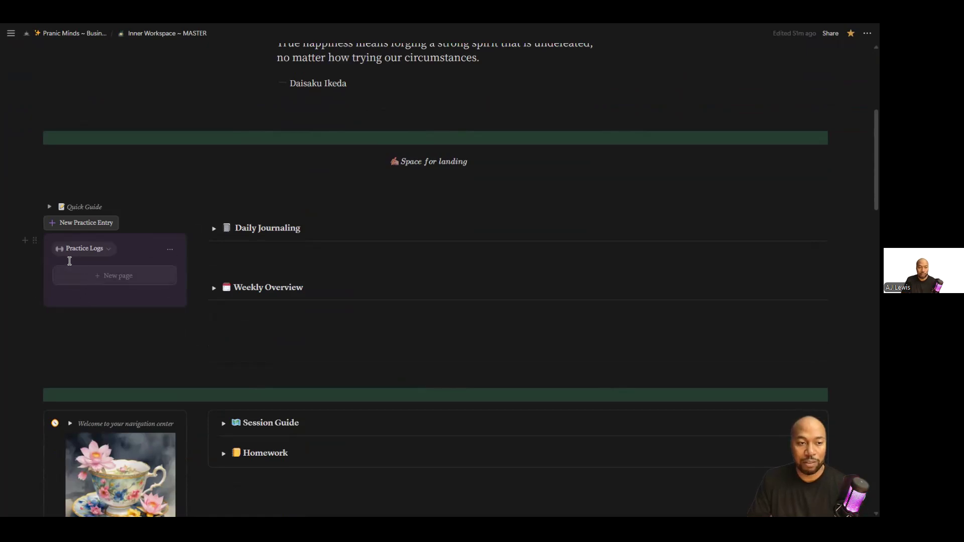
# Expand the Quick Guide, read its instructions for creating and tracking practice entries, and collapse it again
pyautogui.moveTo(15, 255)
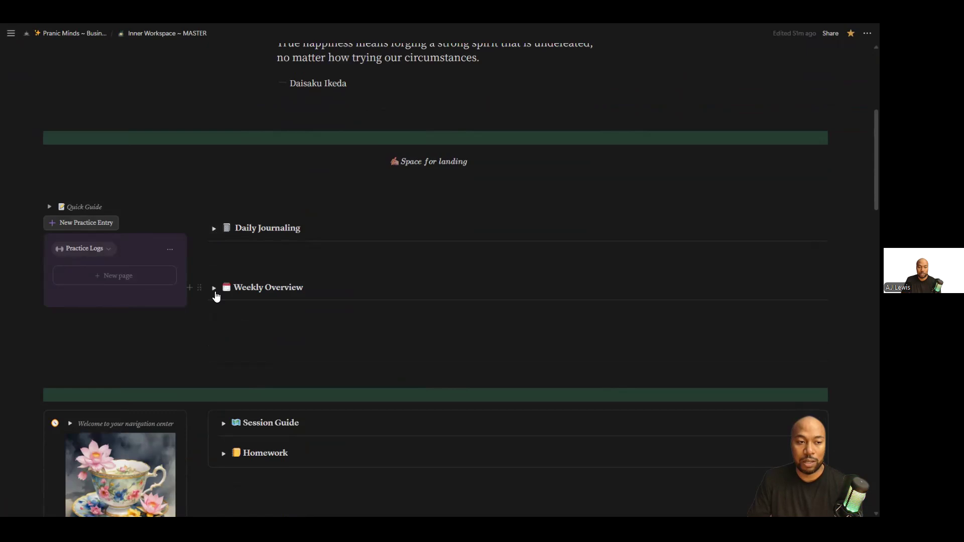
pyautogui.scroll(-3, 381, 271)
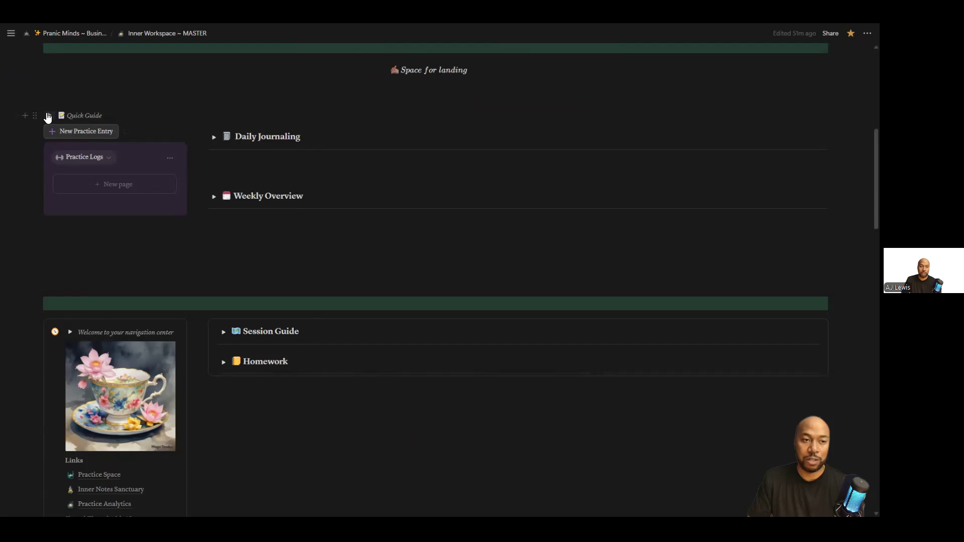
pyautogui.click(48, 116)
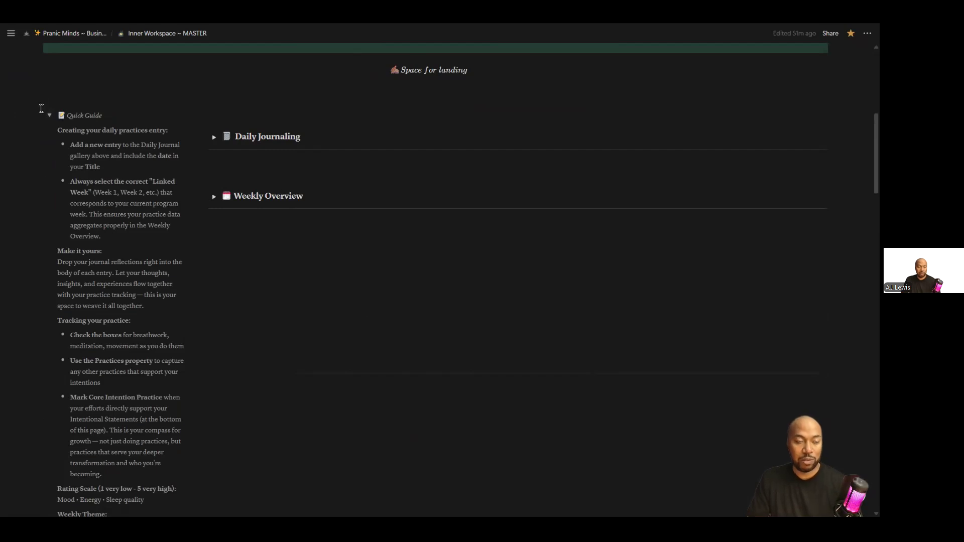
pyautogui.scroll(-1, 150, 222)
pyautogui.scroll(-2, 150, 223)
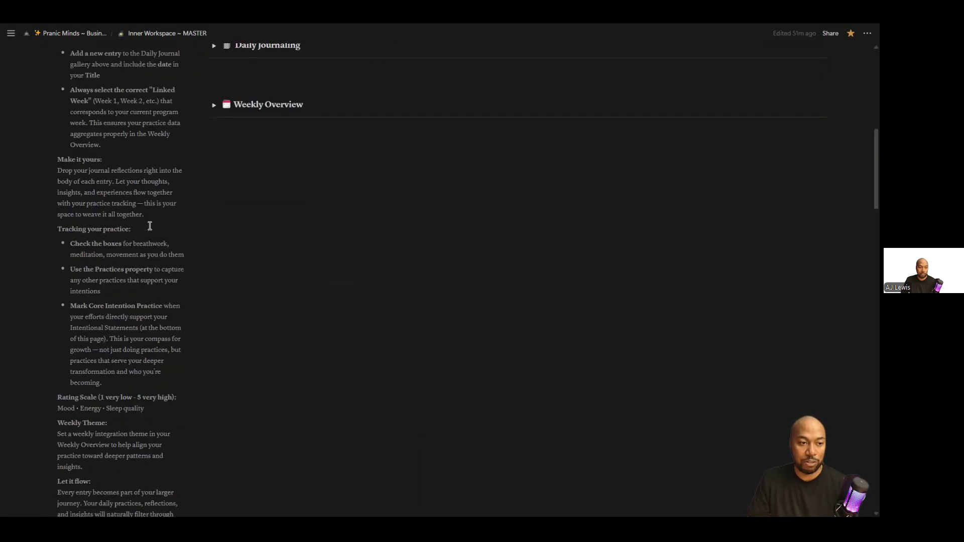
pyautogui.scroll(4, 149, 223)
pyautogui.click(49, 161)
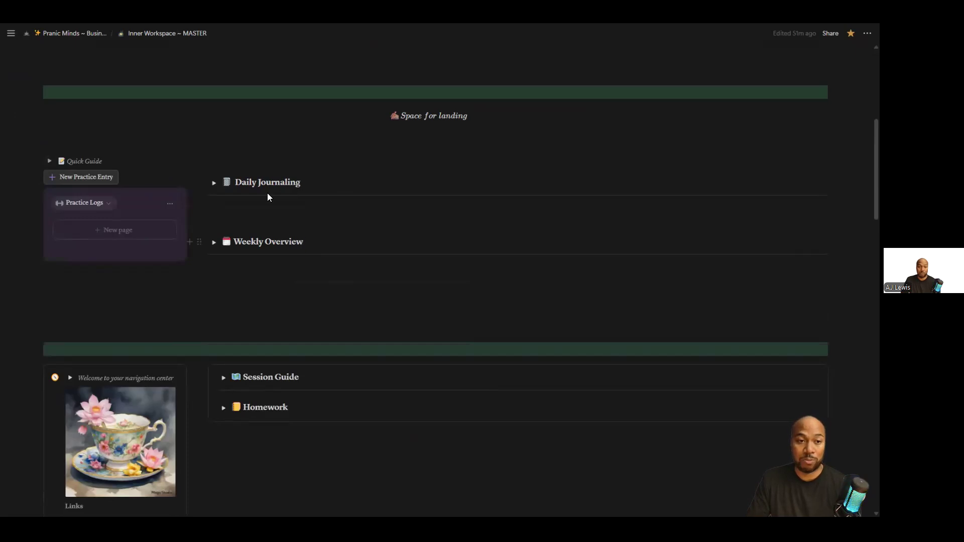
# Expand the Daily Journaling section and review its journal prompts and the Inner Notes table with its tags and context
pyautogui.click(213, 183)
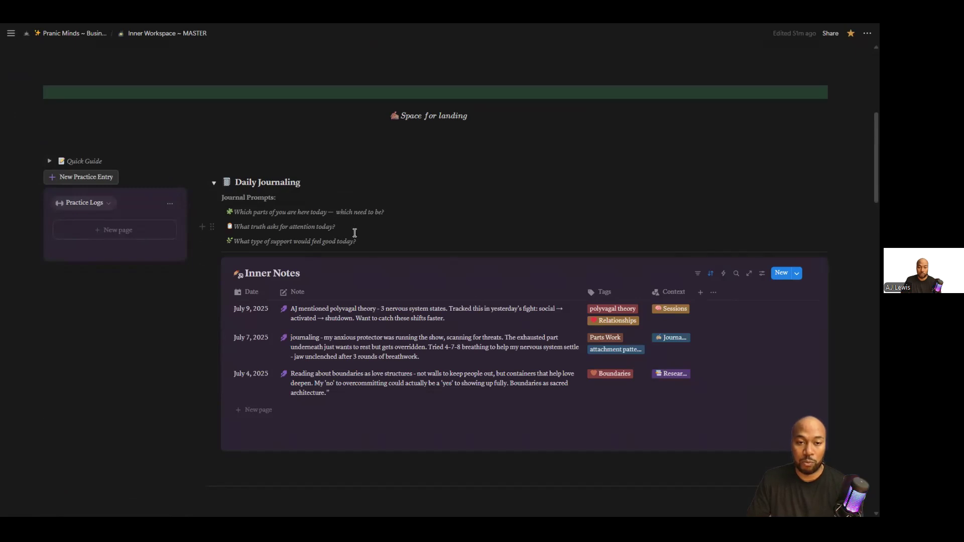
pyautogui.moveTo(341, 235); pyautogui.dragTo(225, 201)
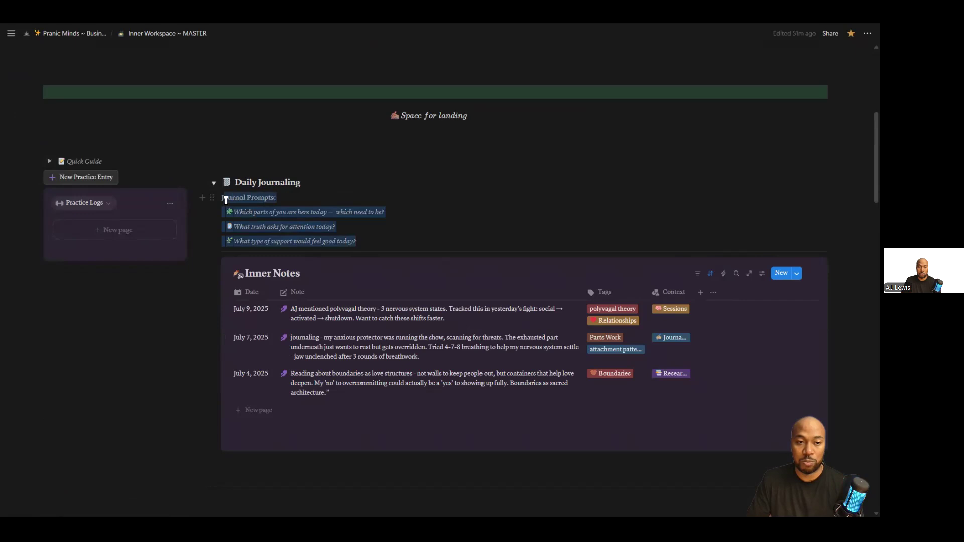
pyautogui.scroll(-1, 361, 227)
pyautogui.click(432, 188)
pyautogui.scroll(-3, 429, 214)
pyautogui.scroll(1, 359, 222)
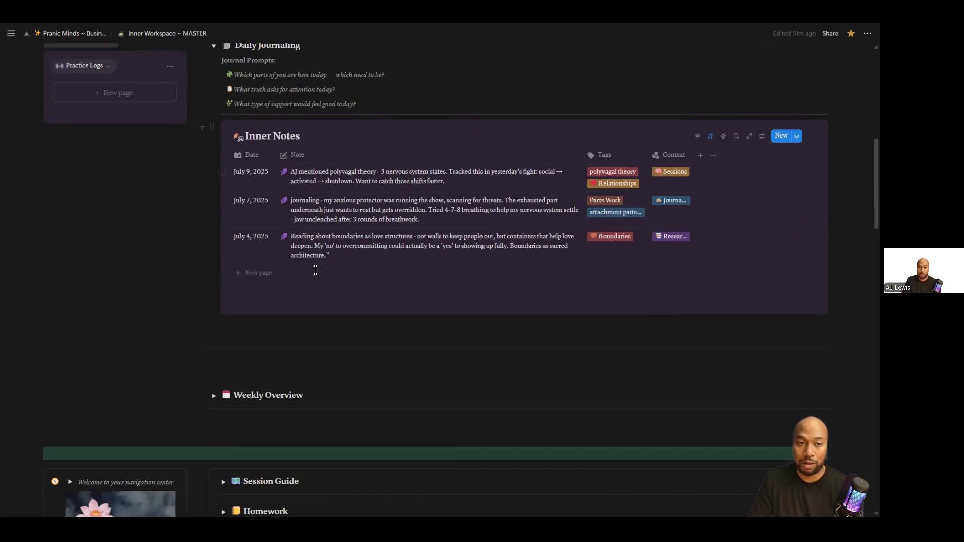
pyautogui.scroll(2, 314, 271)
pyautogui.scroll(-1, 336, 266)
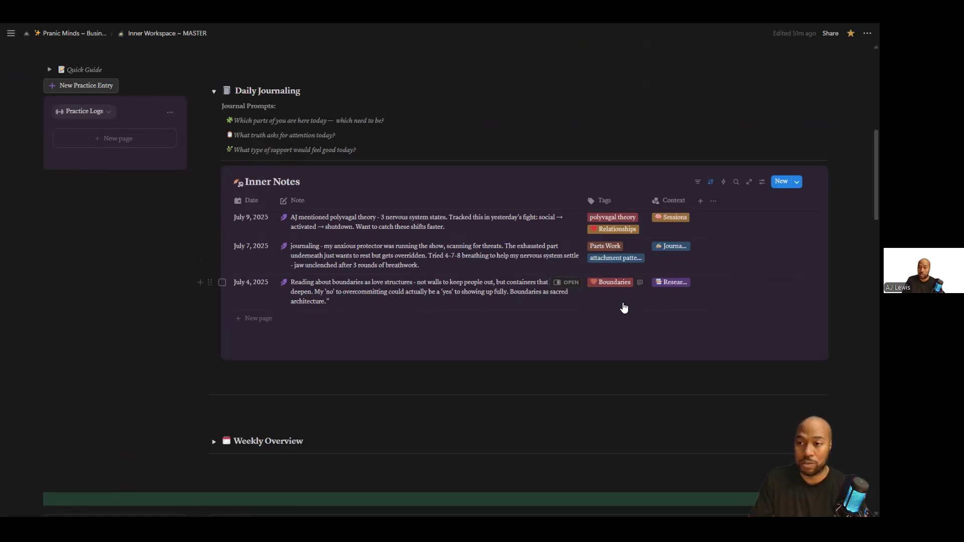
pyautogui.scroll(-1, 627, 314)
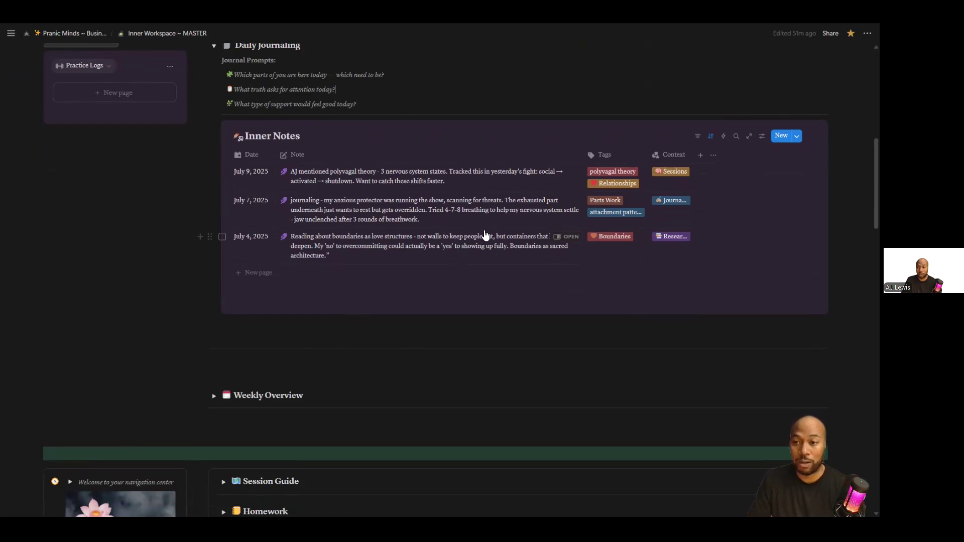
pyautogui.scroll(2, 383, 211)
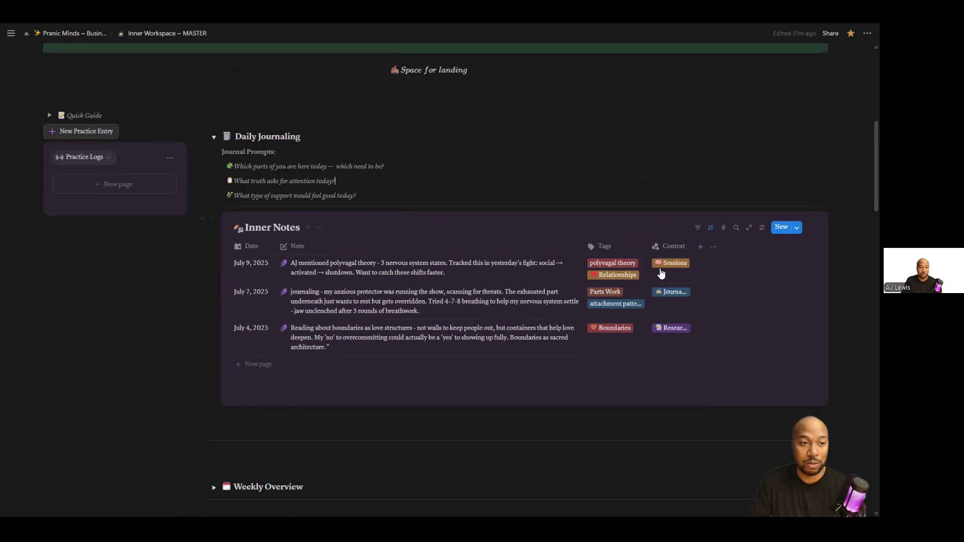
# Create a new practice entry with Practiced Core Intentions checked and Linked Week set to Week 1
pyautogui.click(114, 130)
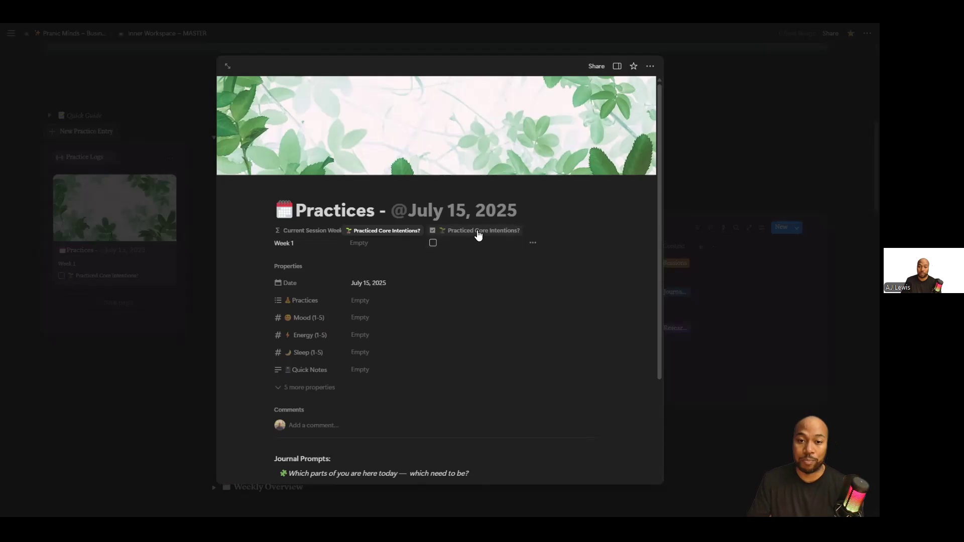
pyautogui.click(433, 243)
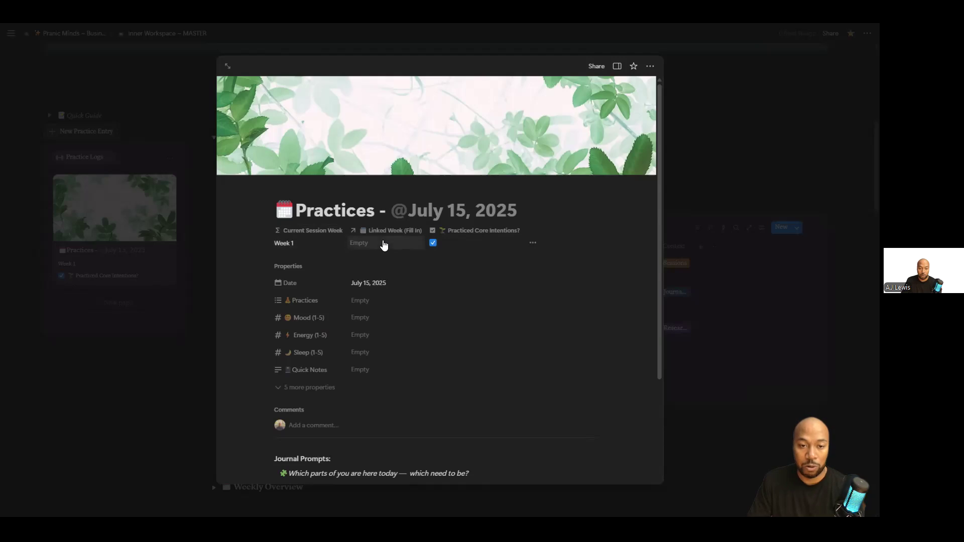
pyautogui.click(379, 246)
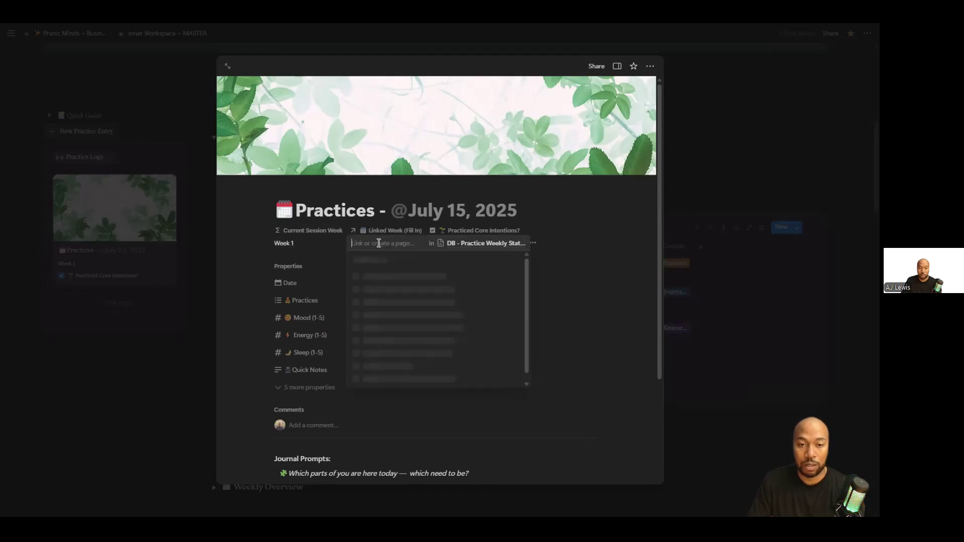
pyautogui.click(388, 280)
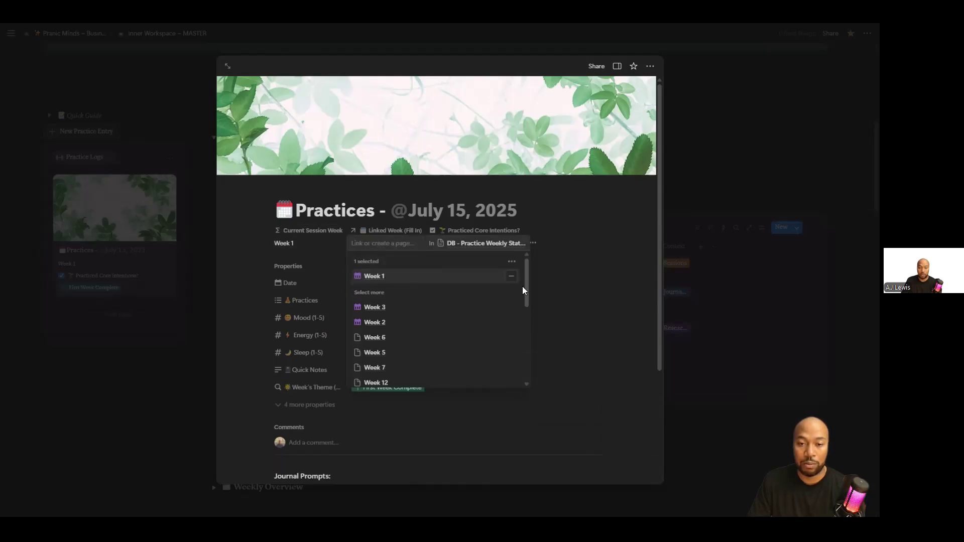
pyautogui.click(576, 297)
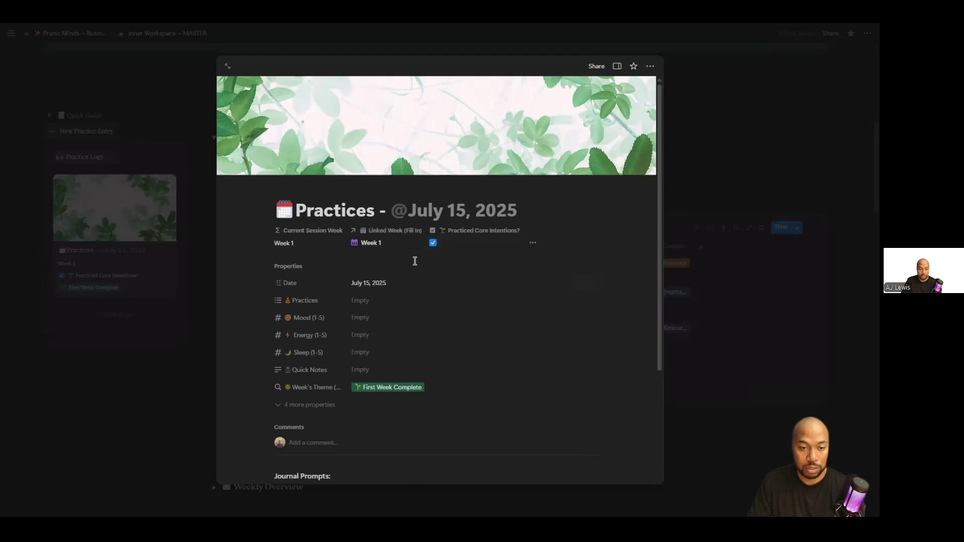
# Add Breathwork, Meditation and Movement/Exercise to the entry's Practices property
pyautogui.scroll(-1, 402, 261)
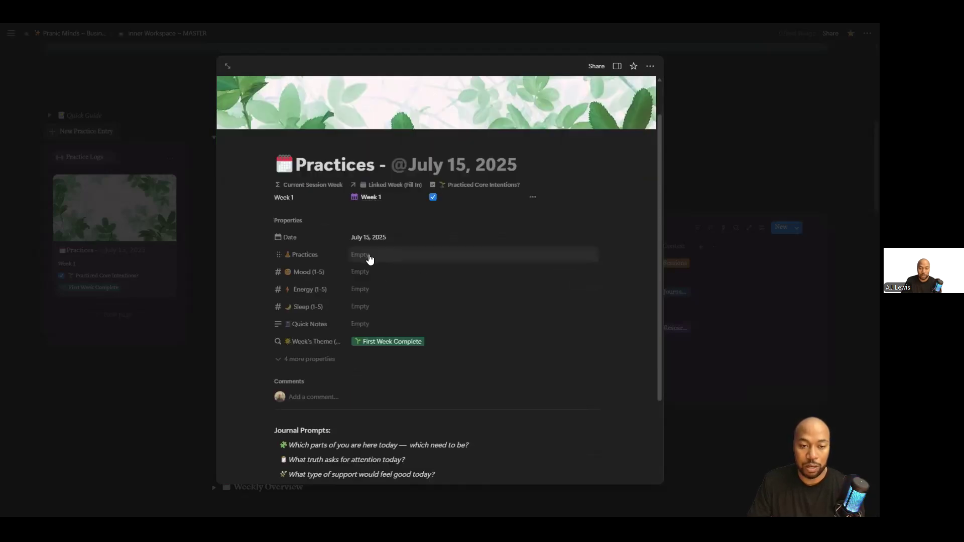
pyautogui.click(370, 258)
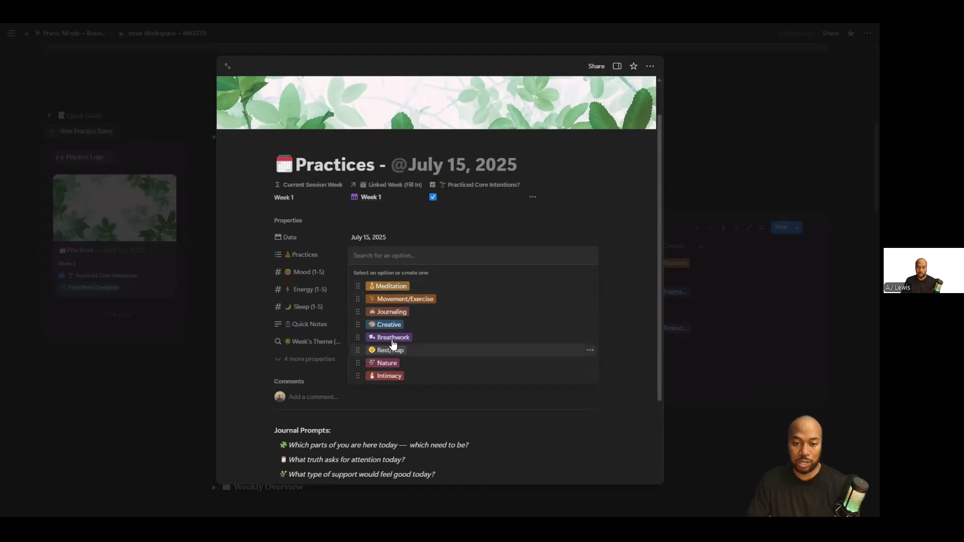
pyautogui.click(394, 337)
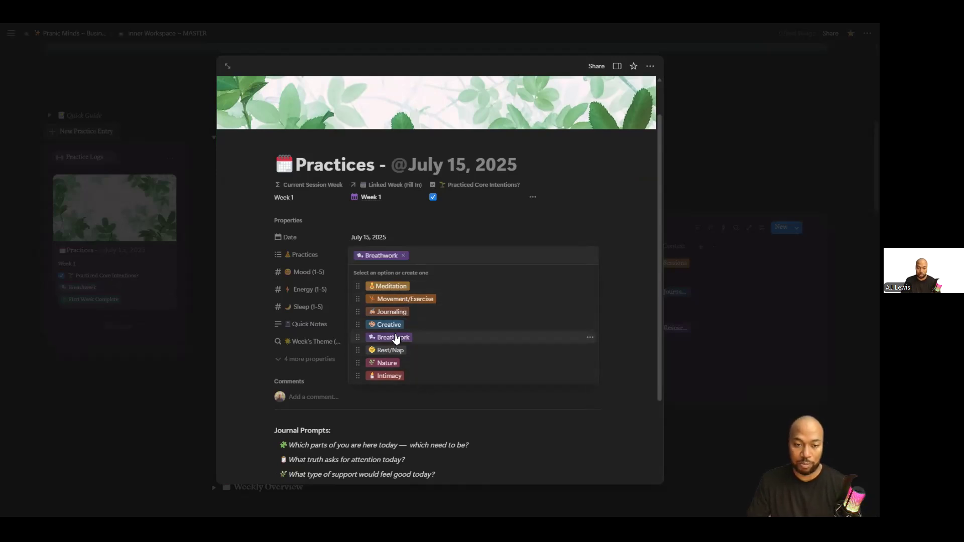
pyautogui.click(402, 286)
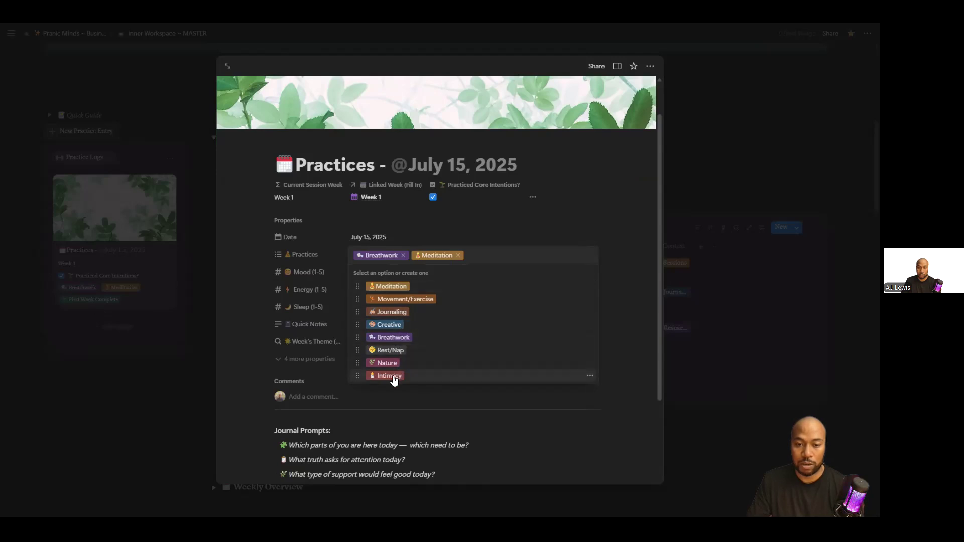
pyautogui.click(404, 299)
pyautogui.click(495, 224)
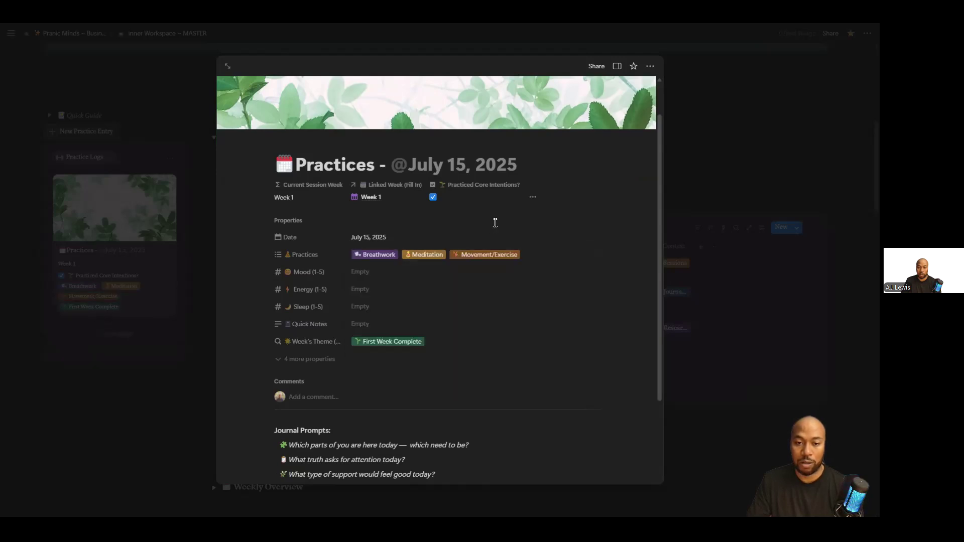
# Rate the practice entry with Mood 5, Energy 2 and Sleep 4
pyautogui.scroll(-1, 454, 290)
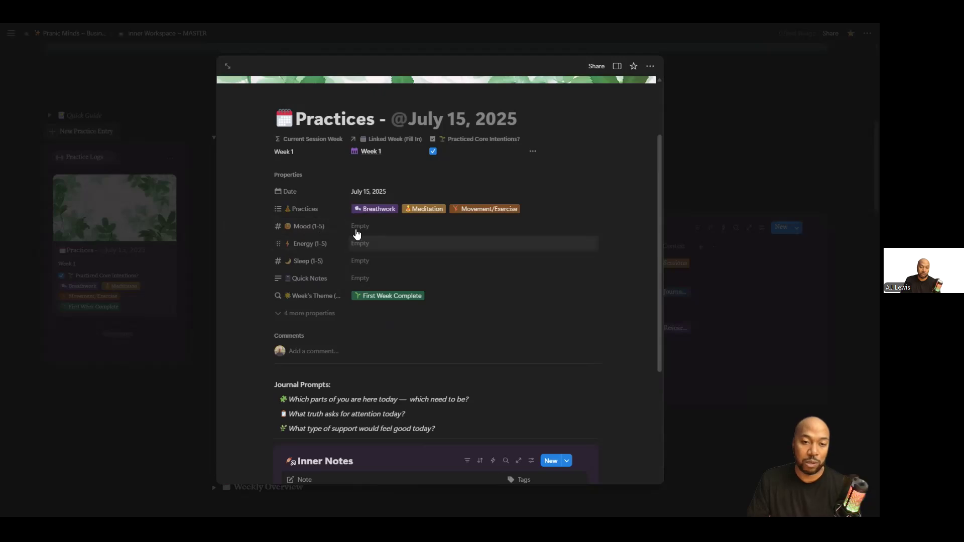
pyautogui.click(371, 236)
pyautogui.write('5')
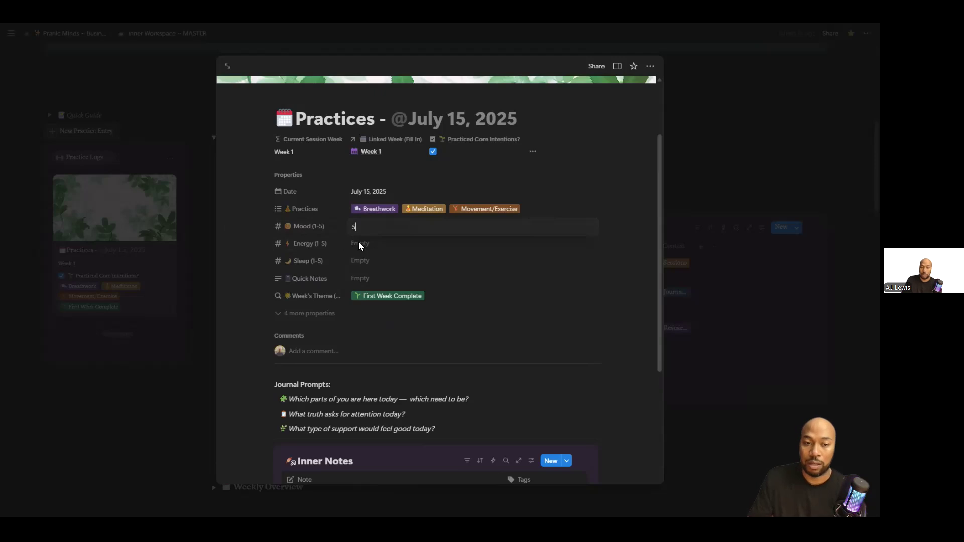
pyautogui.press('Return')
pyautogui.click(369, 244)
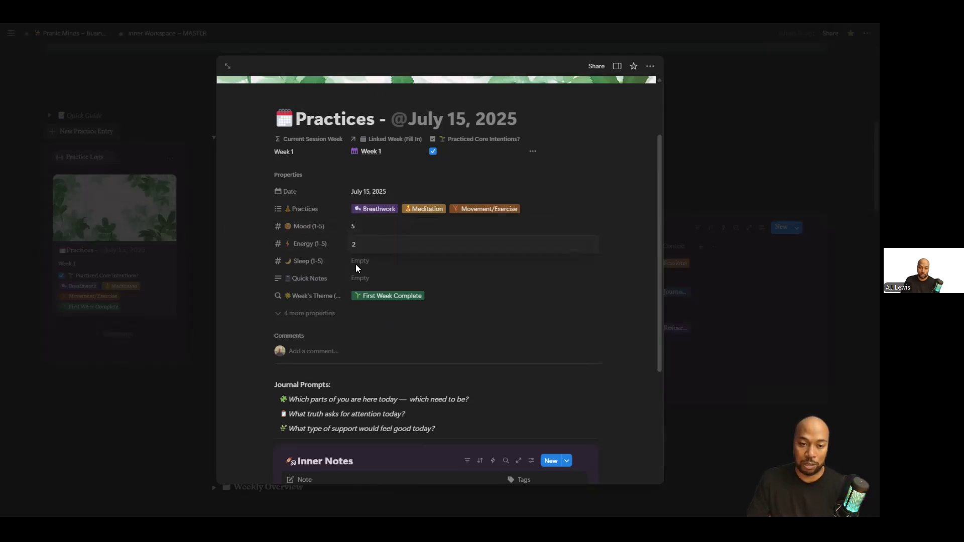
pyautogui.click(366, 260)
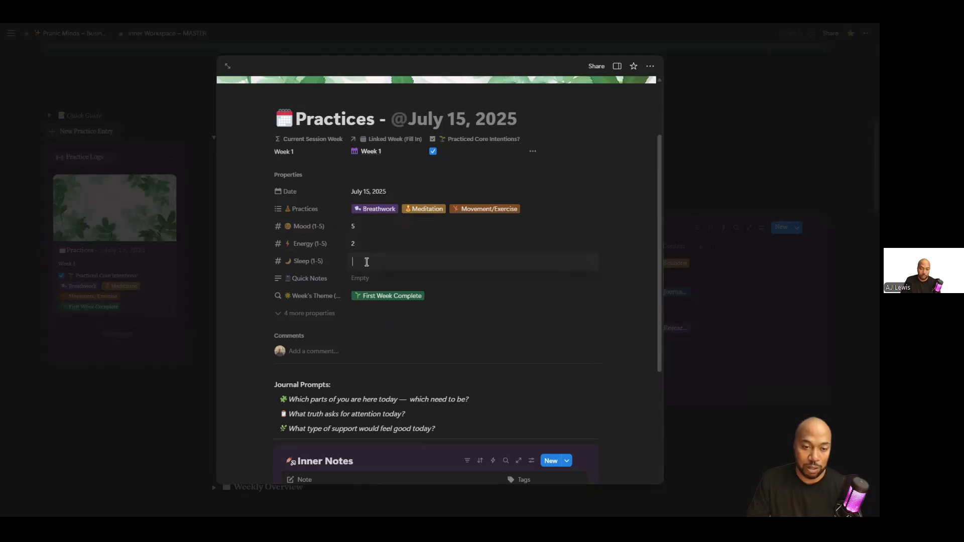
pyautogui.write('4')
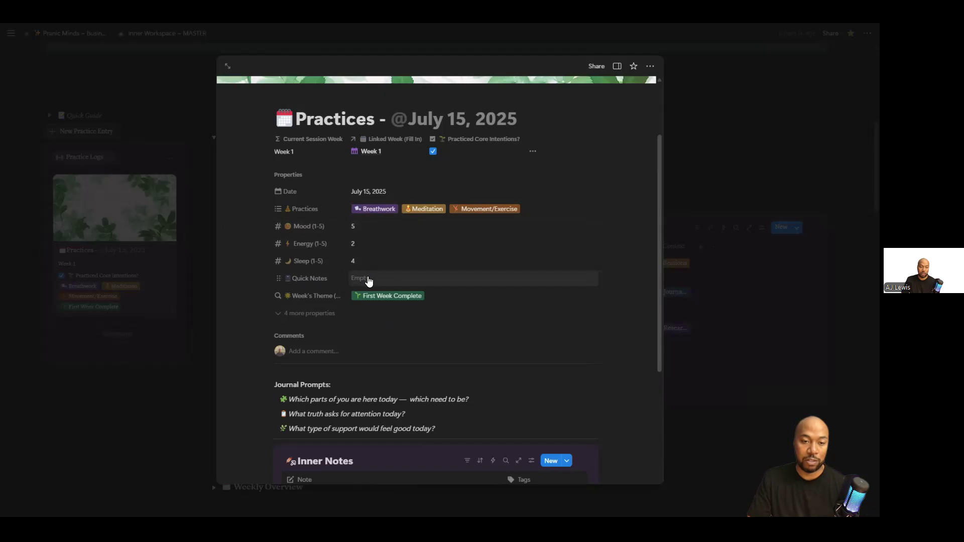
# Add a blank note to the Inner Notes table inside the practice entry and close the entry
pyautogui.scroll(-1, 399, 288)
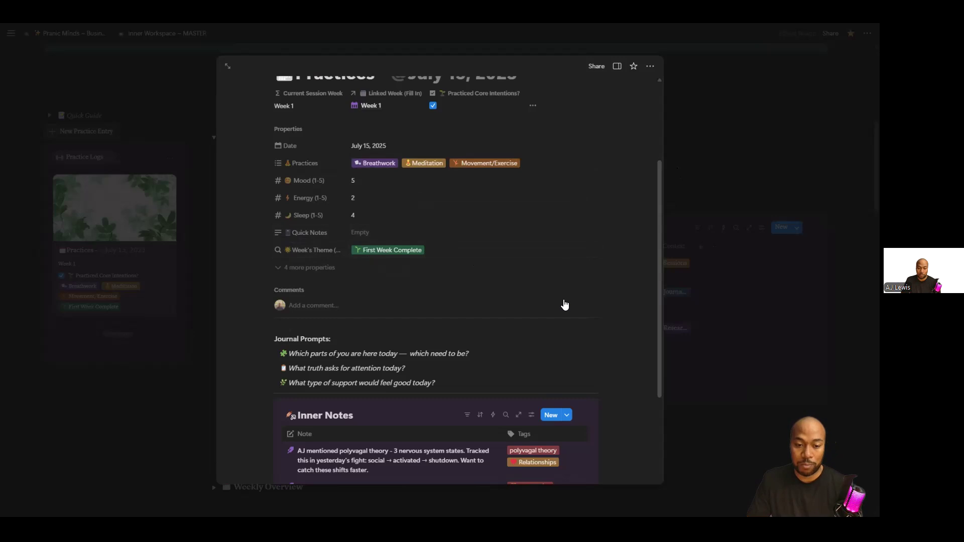
pyautogui.scroll(-4, 563, 301)
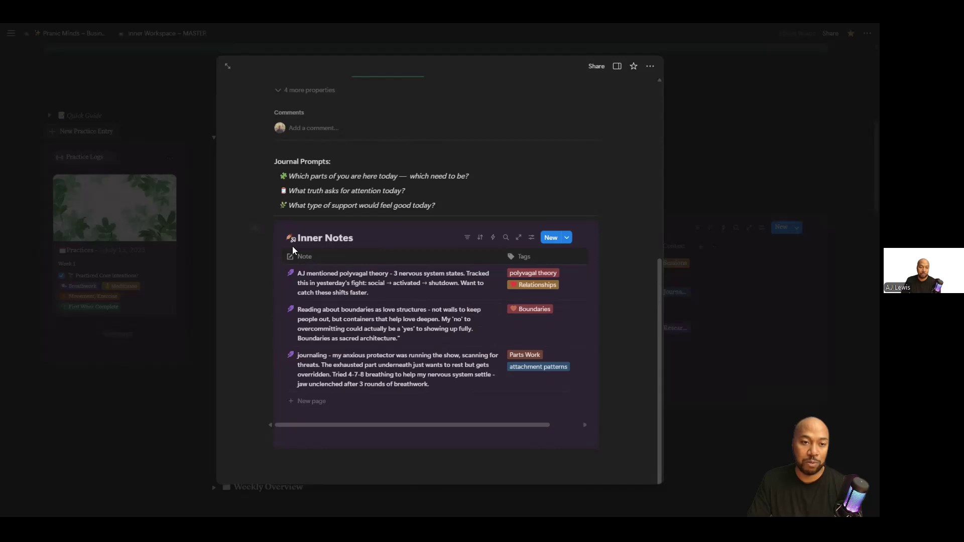
pyautogui.scroll(3, 341, 283)
pyautogui.scroll(2, 356, 301)
pyautogui.scroll(-5, 366, 338)
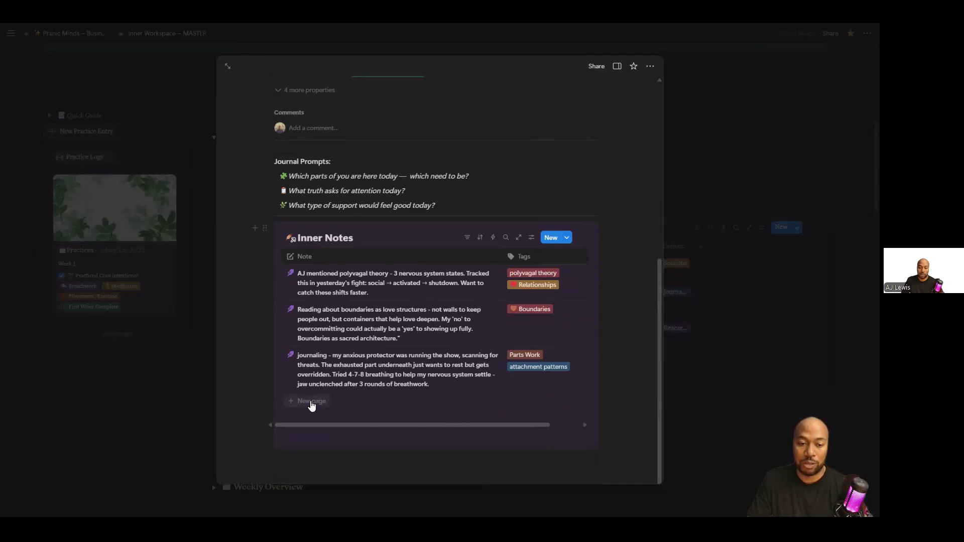
pyautogui.click(310, 401)
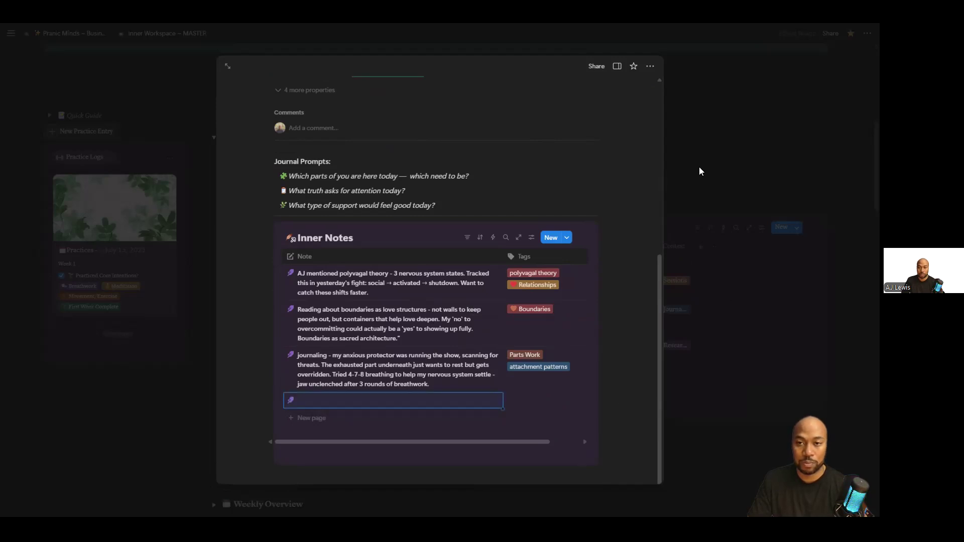
pyautogui.press('Escape')
# Add another blank note to the Inner Notes table in the workspace's Daily Journaling section
pyautogui.scroll(-2, 446, 286)
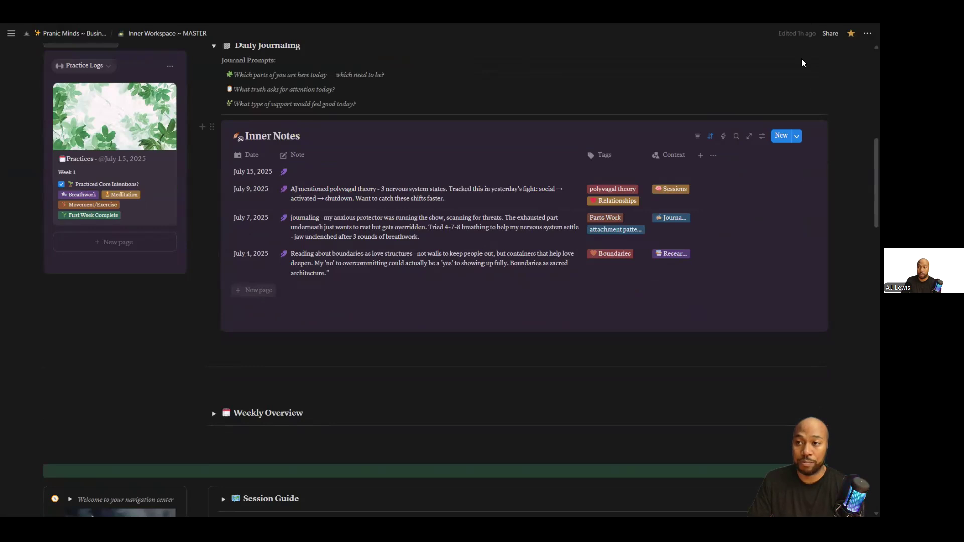
pyautogui.click(263, 291)
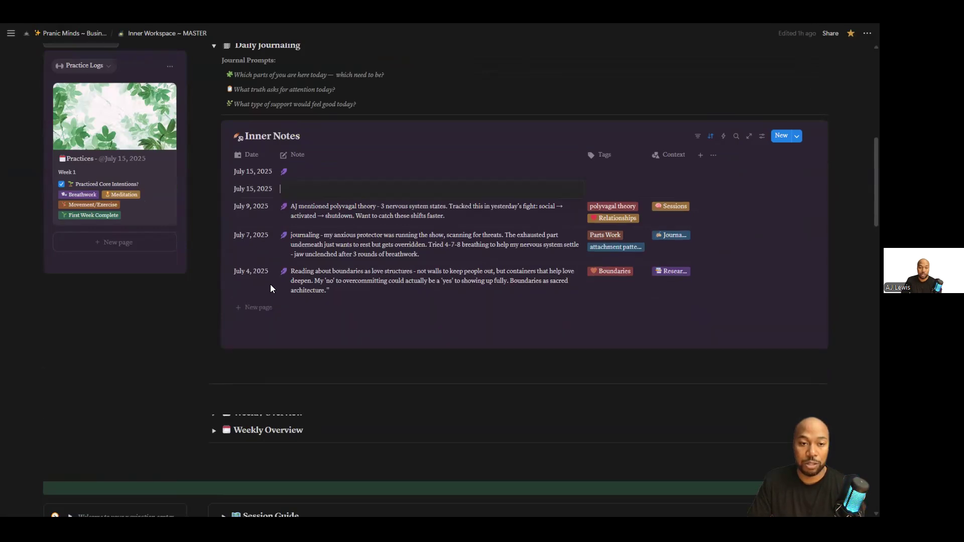
pyautogui.click(697, 342)
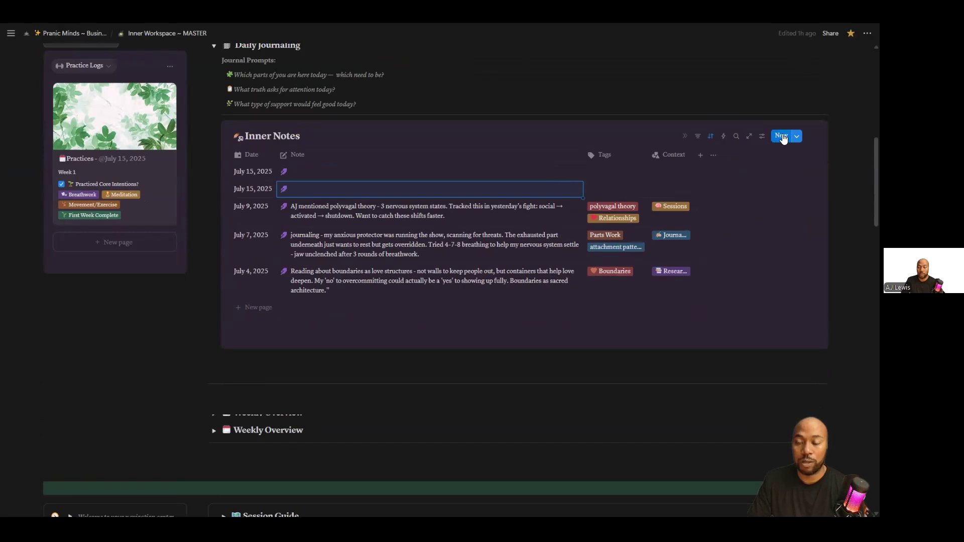
# Create another blank note in the Inner Notes table, view its Context options, and close the note
pyautogui.click(783, 139)
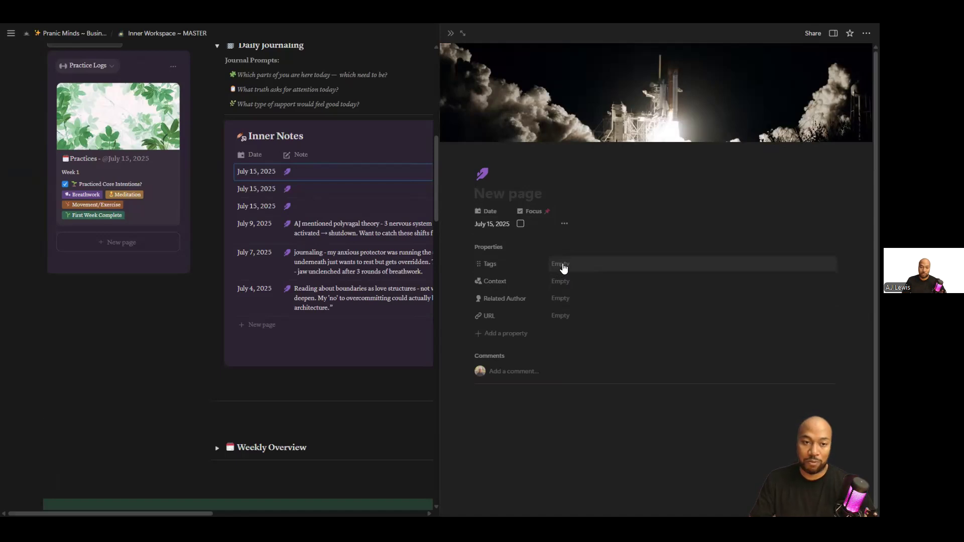
pyautogui.click(565, 281)
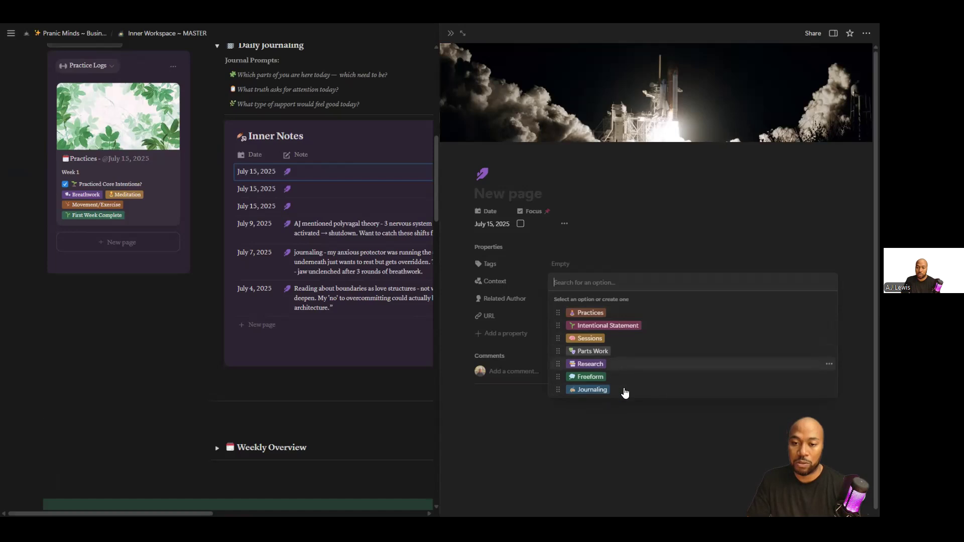
pyautogui.click(615, 460)
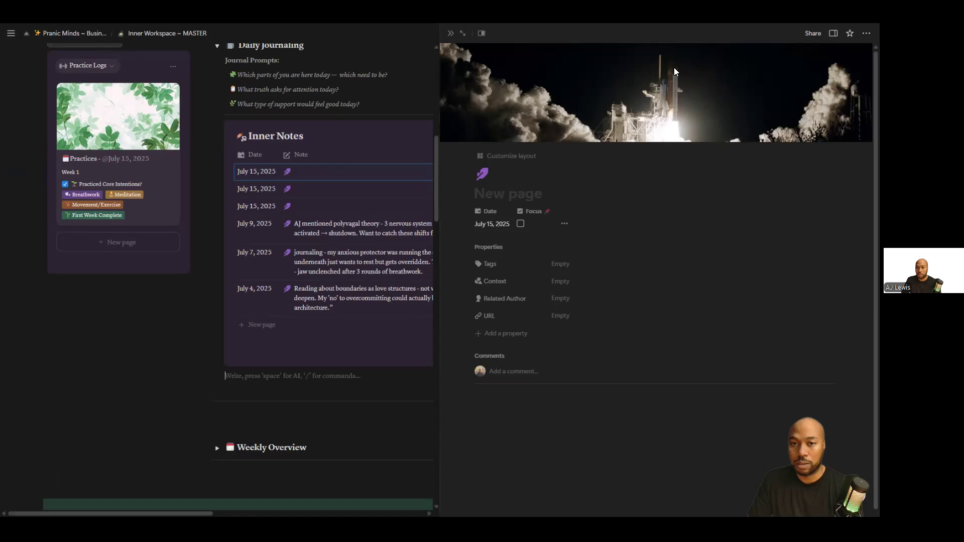
pyautogui.click(665, 36)
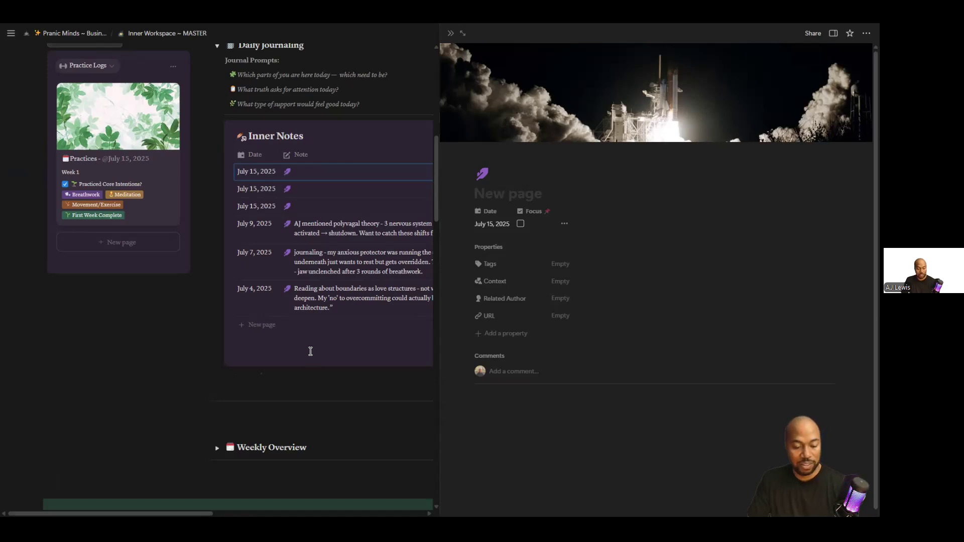
pyautogui.click(332, 388)
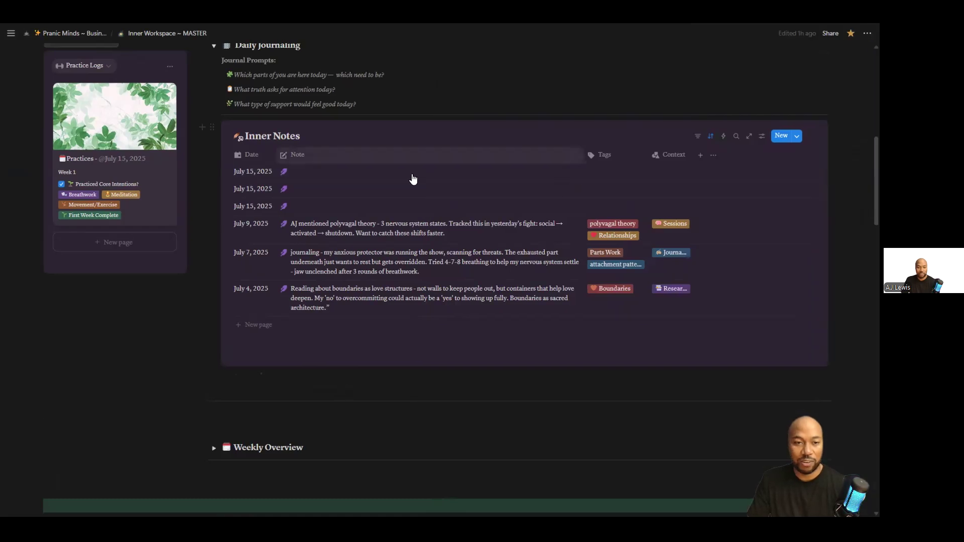
# Delete the three blank July 15, 2025 notes from the Inner Notes table
pyautogui.scroll(2, 441, 173)
pyautogui.click(222, 263)
pyautogui.click(222, 280)
pyautogui.click(221, 297)
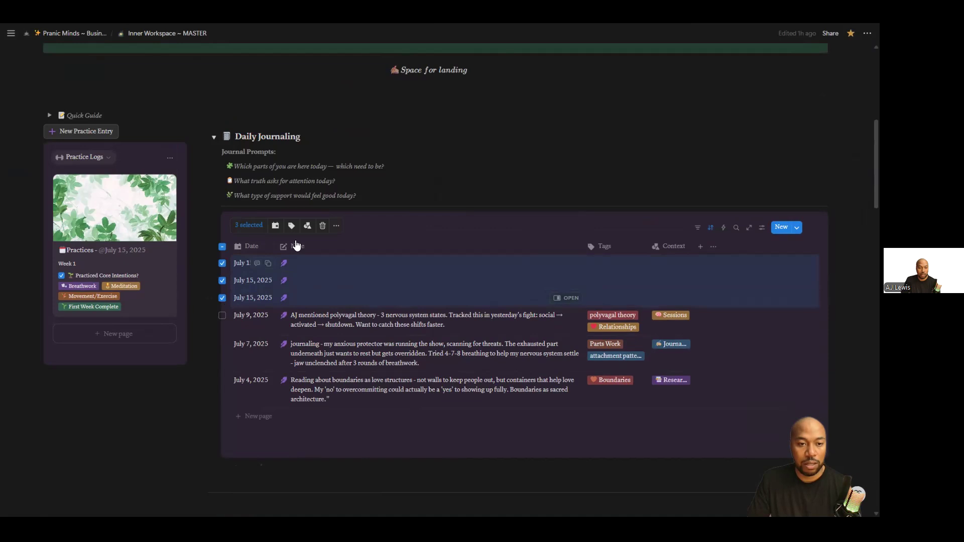
pyautogui.click(323, 225)
# Expand the Weekly Overview section and examine the Week 1 row in its Weekly Stats view
pyautogui.scroll(-6, 389, 266)
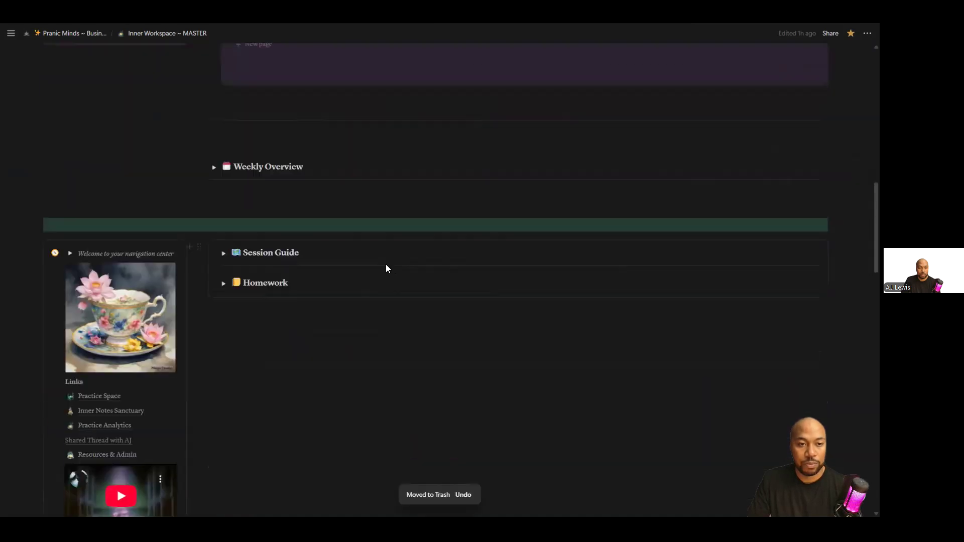
pyautogui.scroll(1, 301, 269)
pyautogui.click(214, 212)
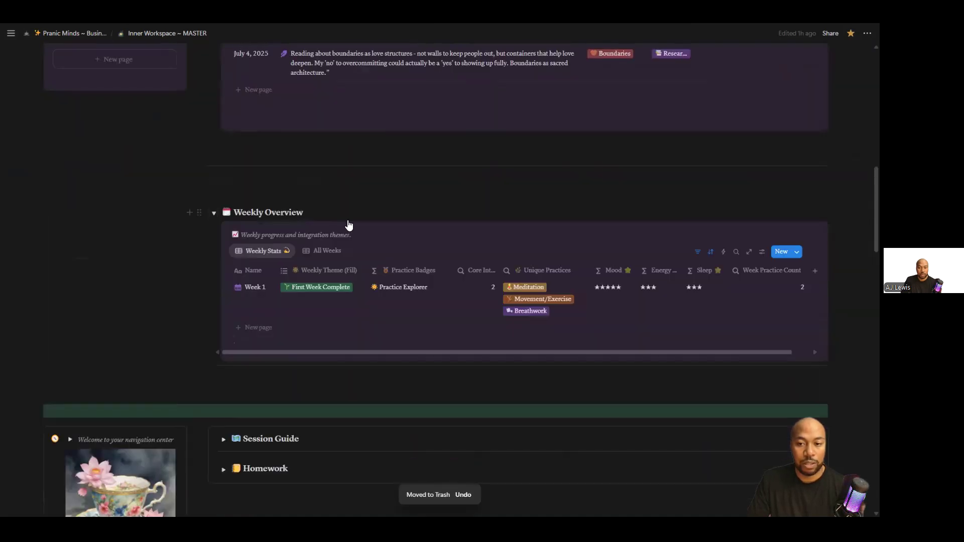
pyautogui.scroll(-2, 349, 225)
pyautogui.scroll(1, 347, 223)
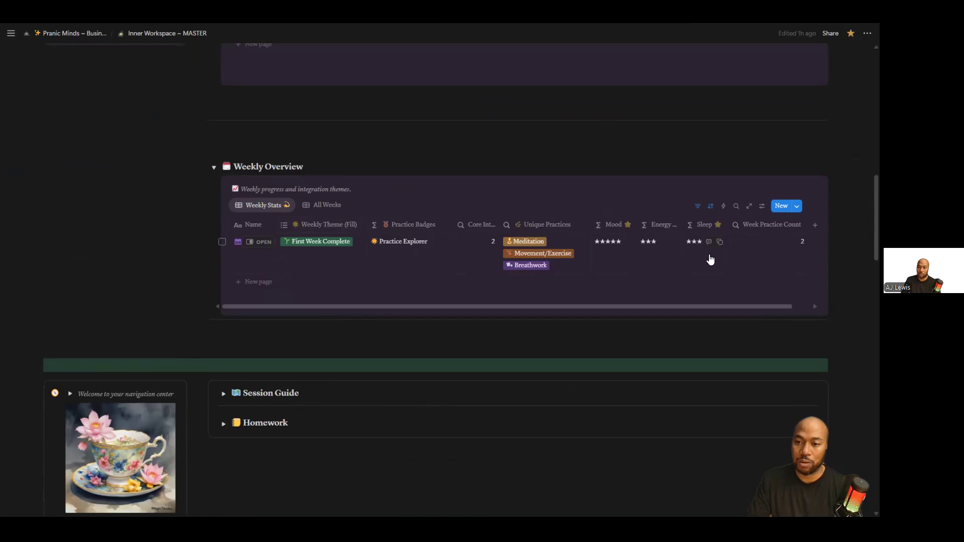
pyautogui.moveTo(489, 306); pyautogui.dragTo(494, 306)
pyautogui.click(561, 296)
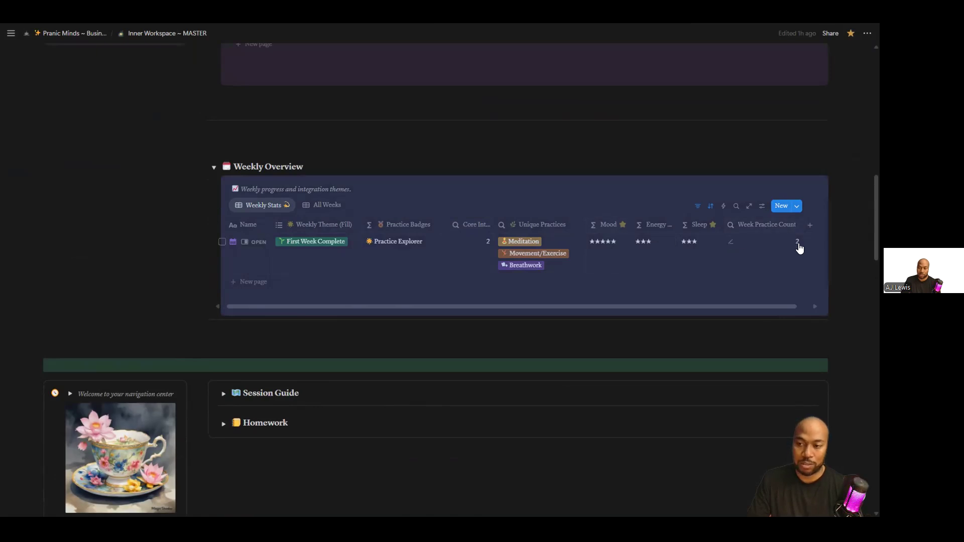
# Expand the Session Guide section and open Session 1 from the Expansion Sessions gallery
pyautogui.scroll(-5, 472, 291)
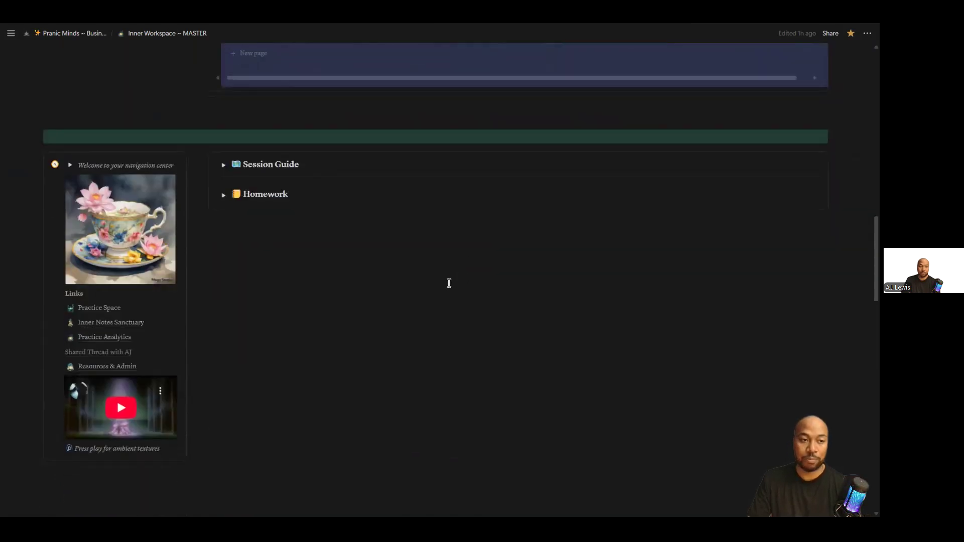
pyautogui.scroll(-1, 449, 283)
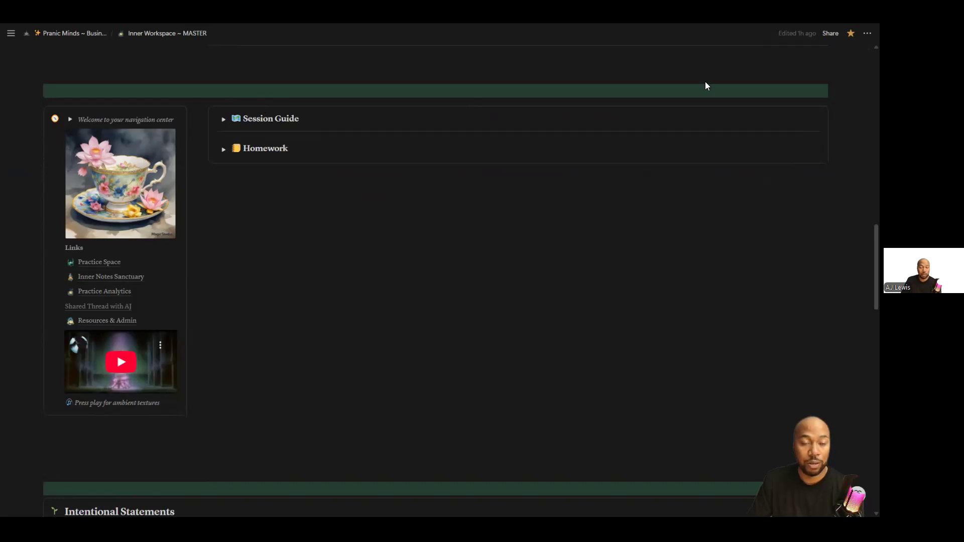
pyautogui.click(224, 120)
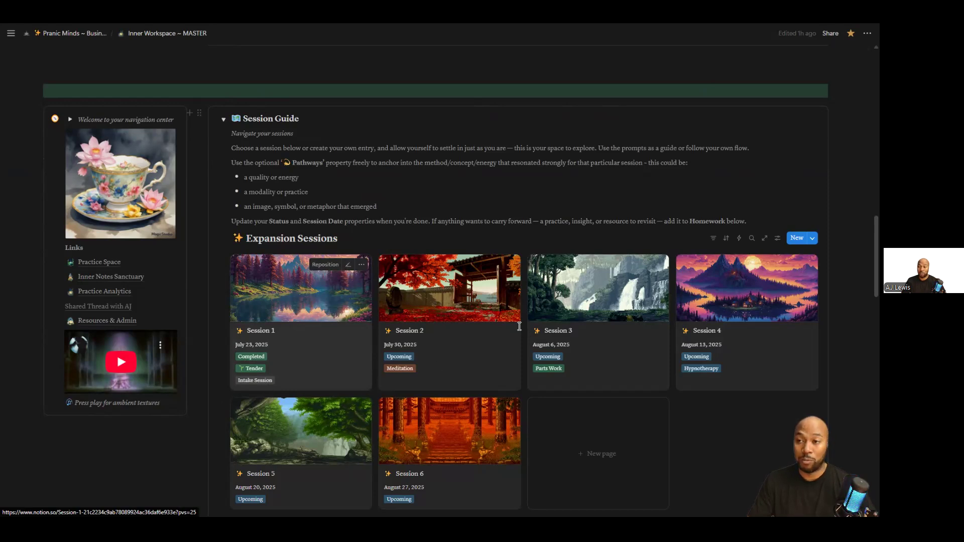
pyautogui.scroll(-1, 383, 285)
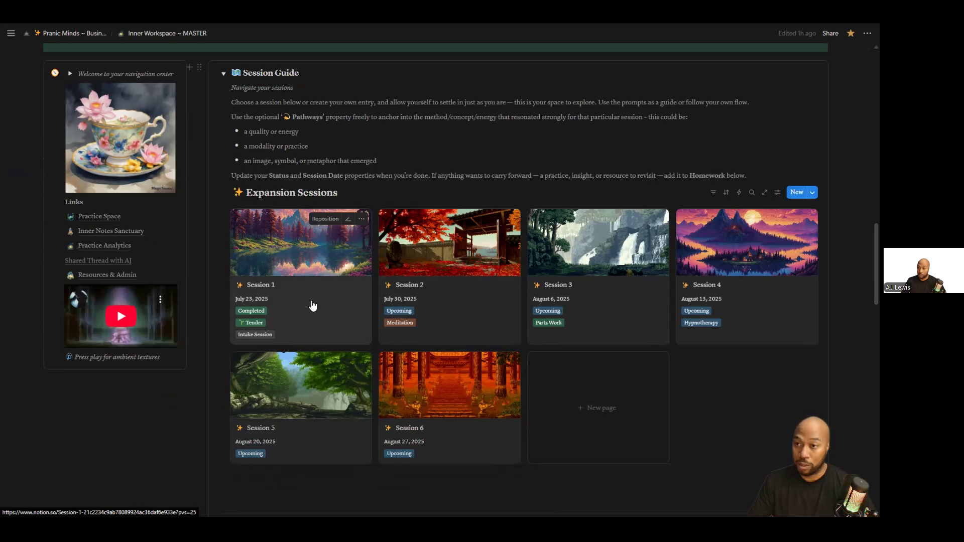
pyautogui.click(312, 305)
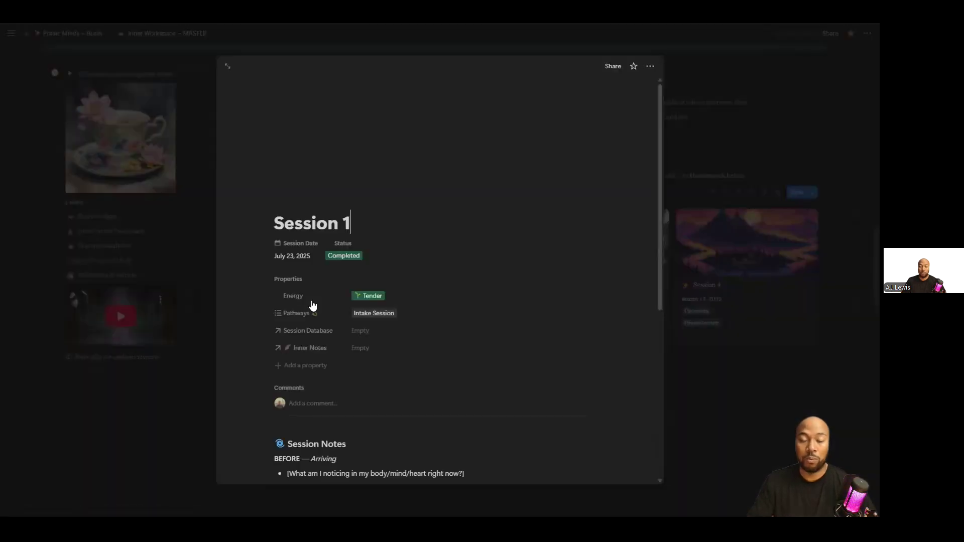
pyautogui.scroll(-1, 502, 262)
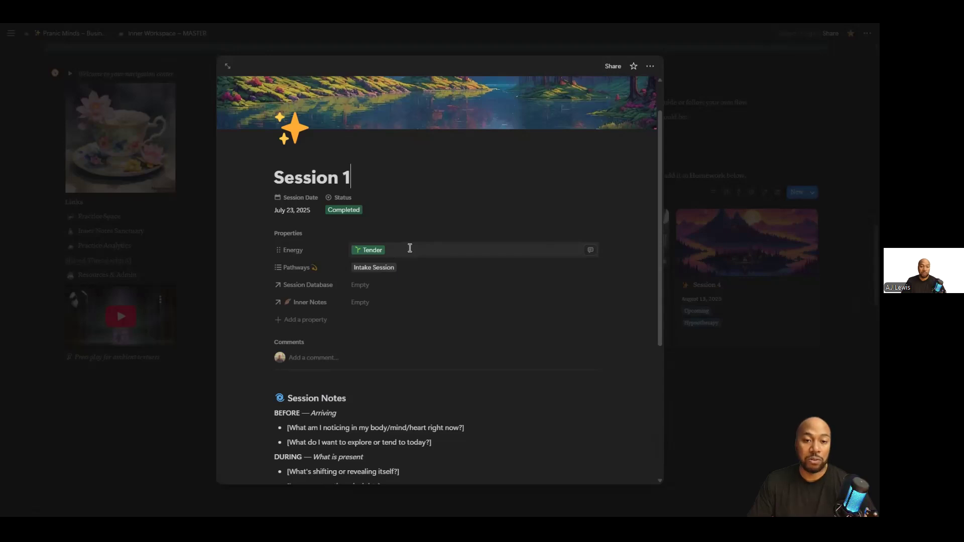
# View the available options of Session 1's Energy and Pathways properties without changing either
pyautogui.click(408, 249)
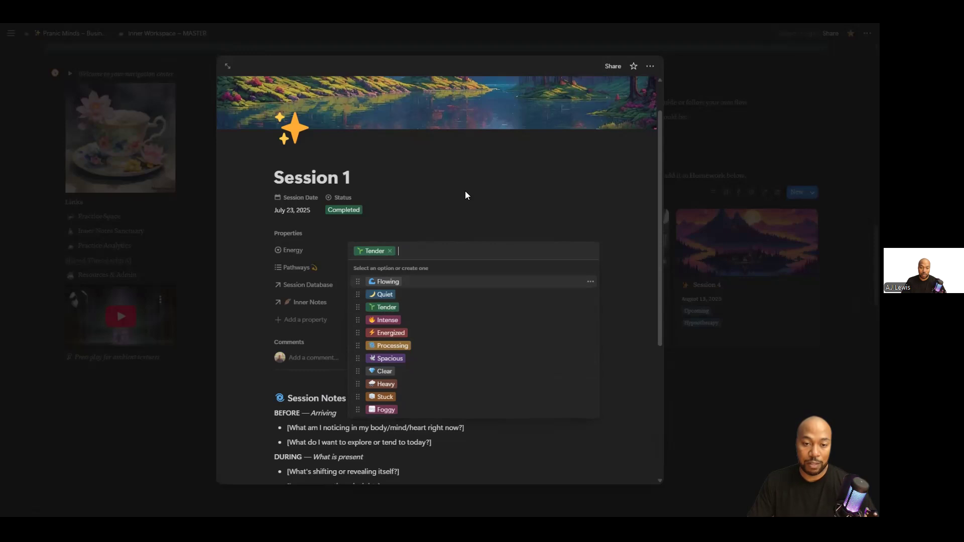
pyautogui.click(499, 168)
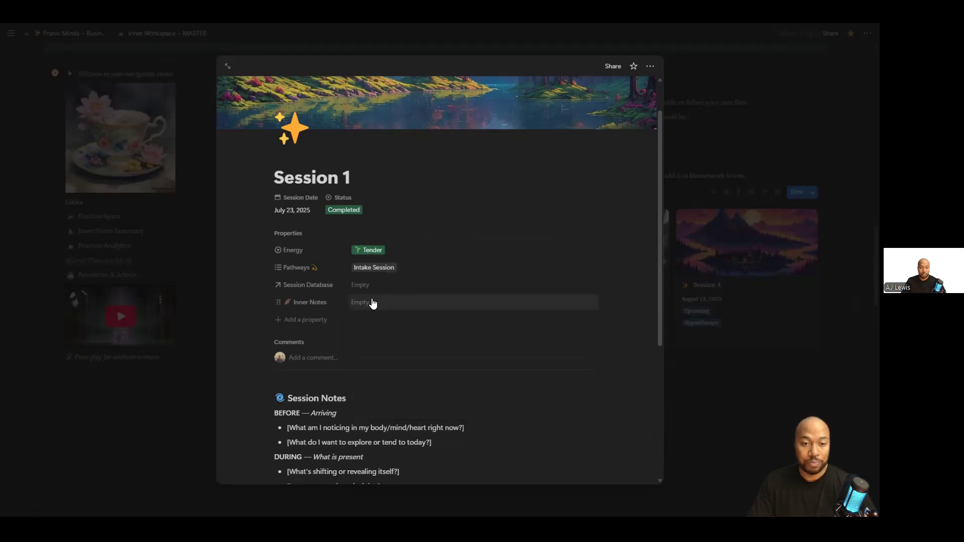
pyautogui.click(404, 272)
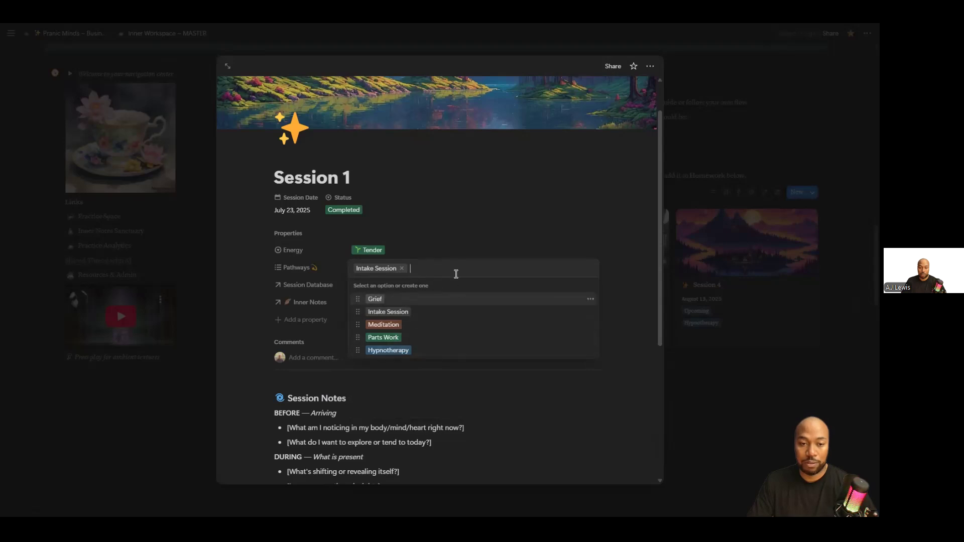
pyautogui.click(411, 251)
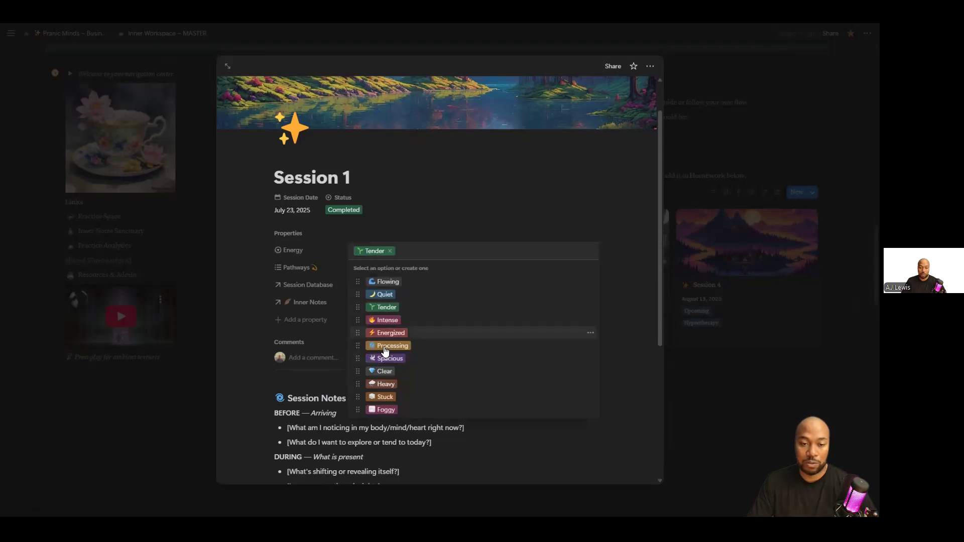
pyautogui.click(424, 208)
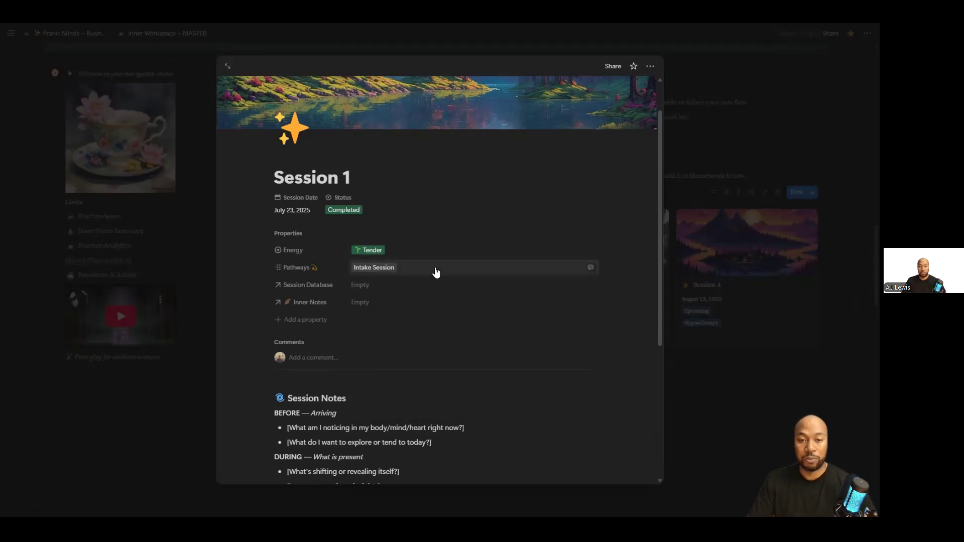
pyautogui.click(439, 271)
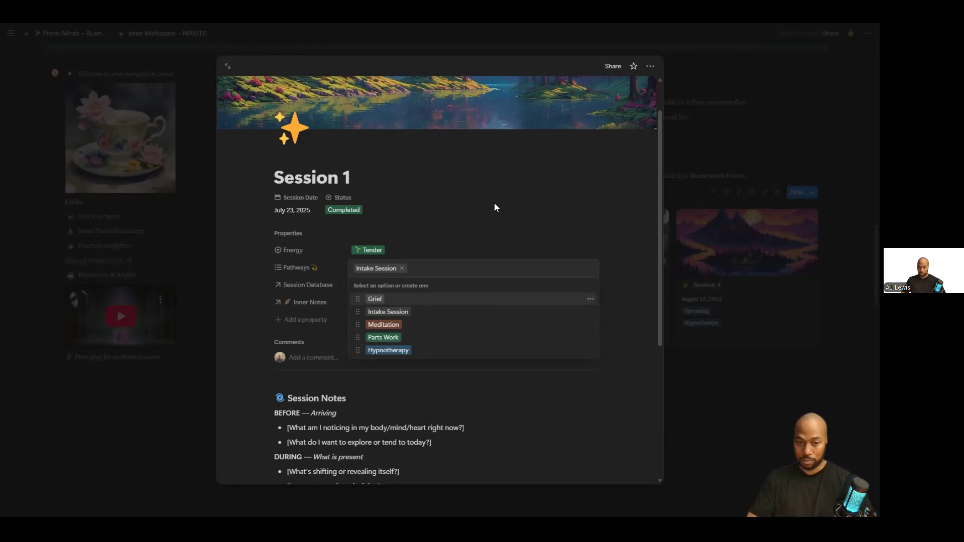
pyautogui.click(473, 208)
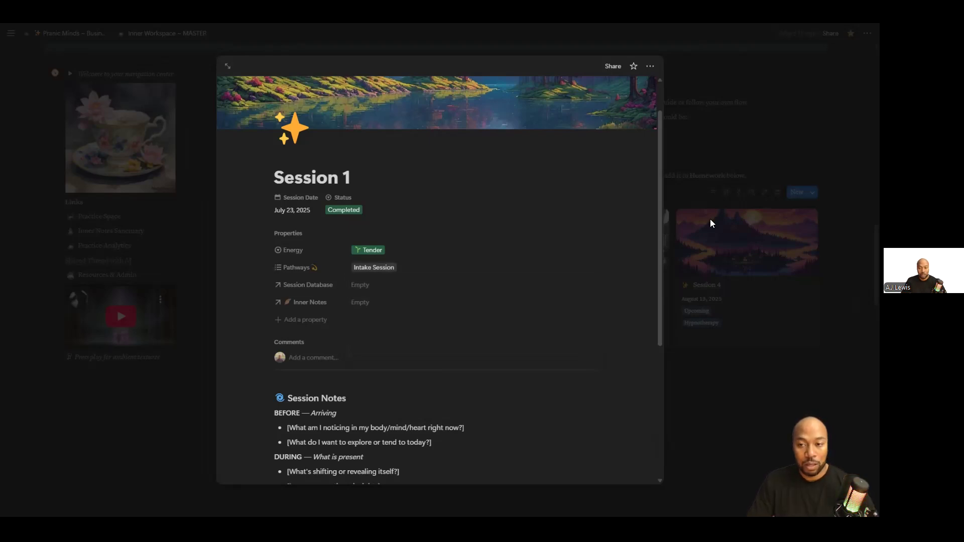
# Look through Session 1's Before, During and After note prompts and its embedded Inner Notes table
pyautogui.scroll(-5, 434, 246)
pyautogui.scroll(-1, 372, 219)
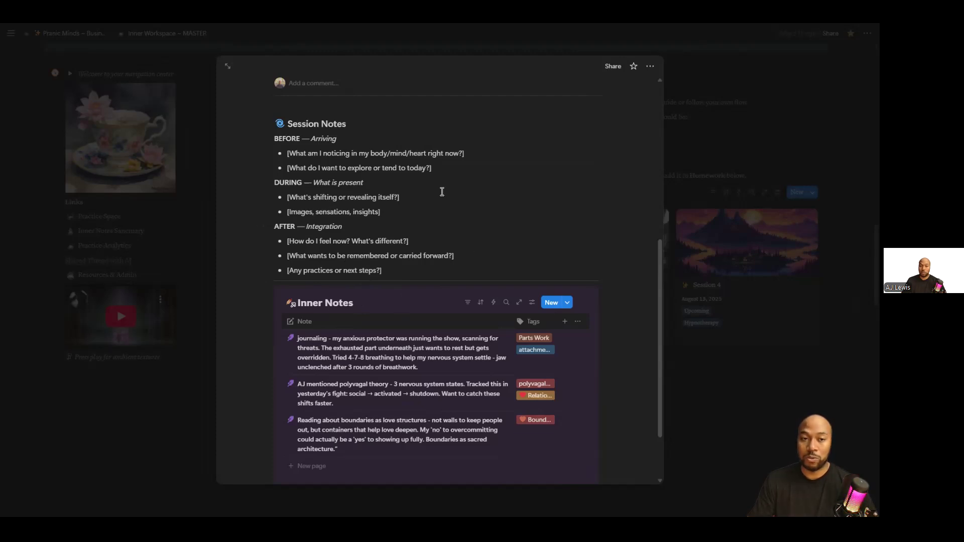
pyautogui.scroll(3, 355, 208)
pyautogui.scroll(1, 354, 208)
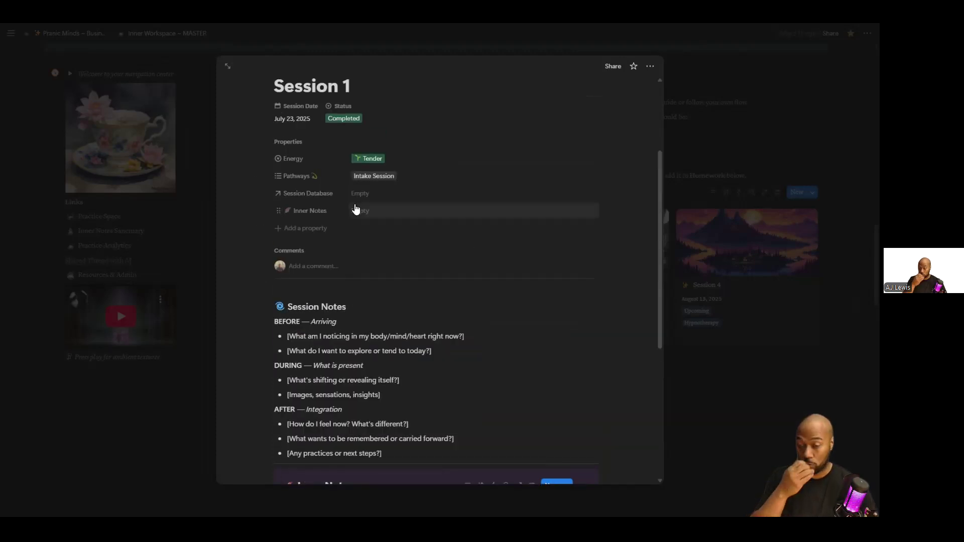
pyautogui.scroll(3, 400, 213)
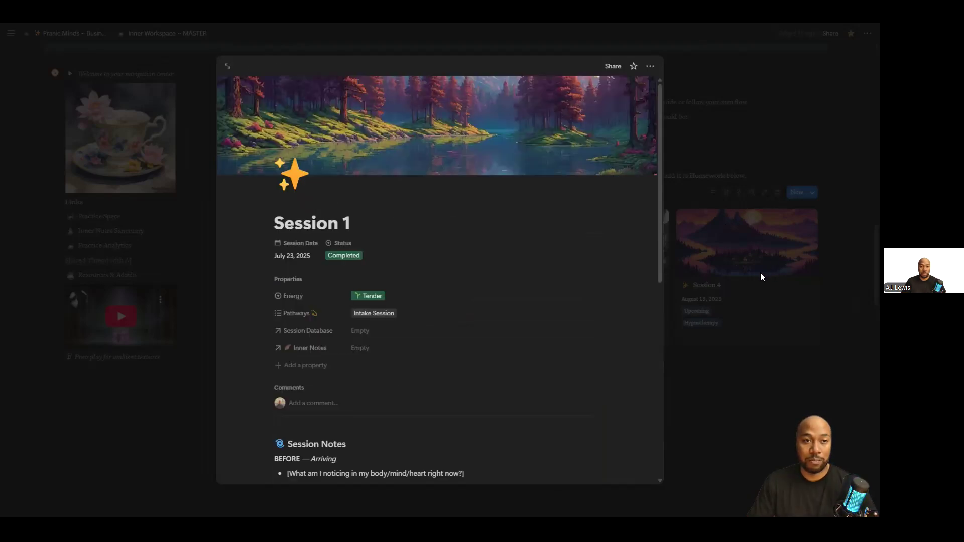
# View Session 1 as a full page, then return to the Inner Workspace ~ MASTER page
pyautogui.click(229, 68)
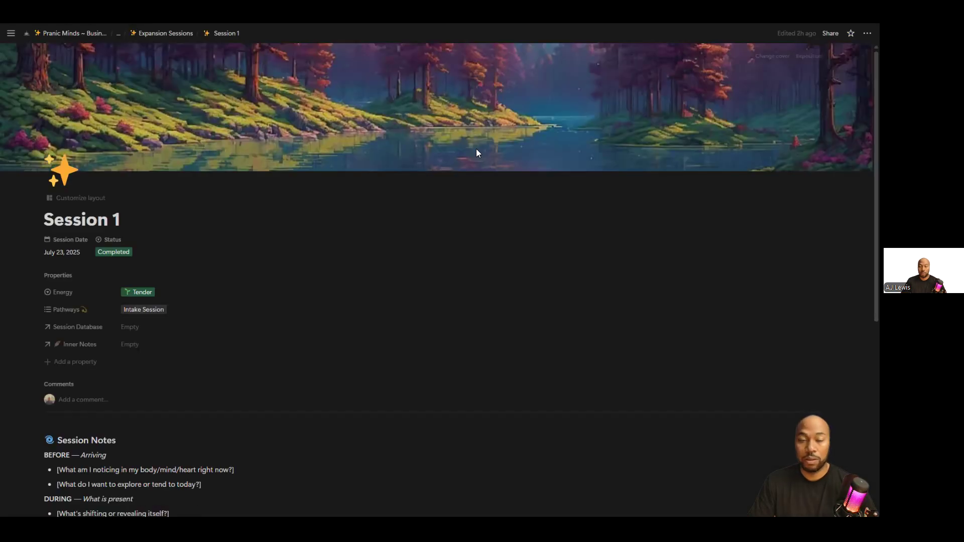
pyautogui.click(146, 35)
pyautogui.click(147, 35)
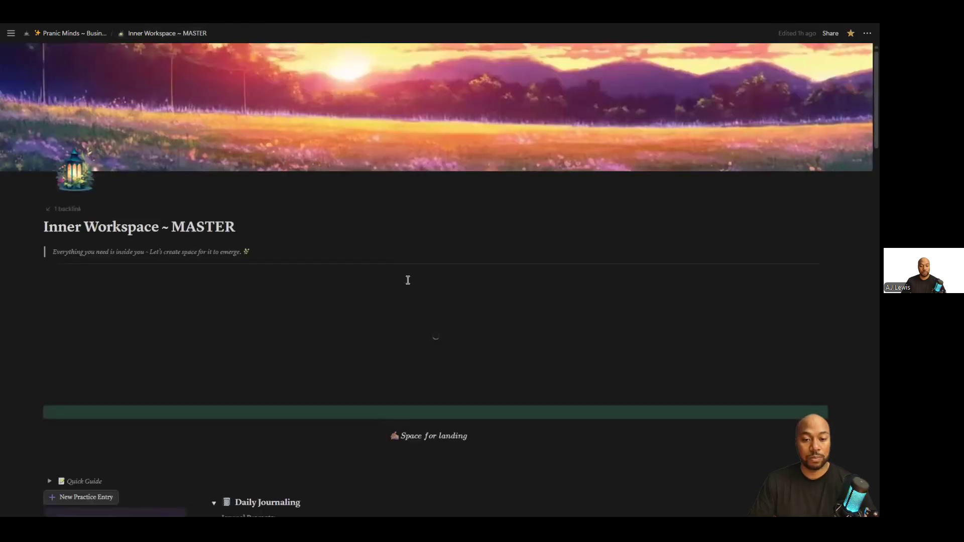
# Expand the Homework section below the session gallery and examine its items and the Watch Portal video
pyautogui.scroll(-15, 408, 279)
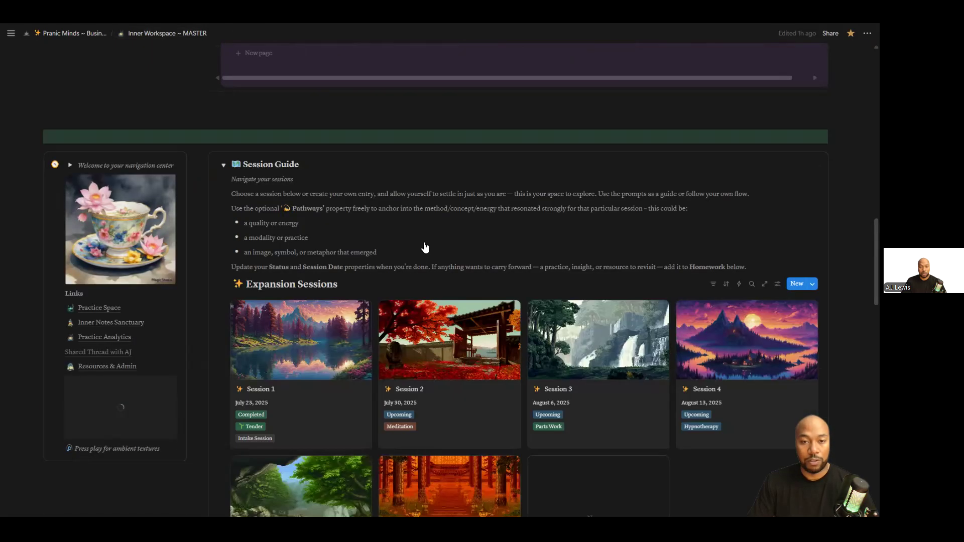
pyautogui.scroll(-4, 425, 247)
pyautogui.scroll(-4, 421, 215)
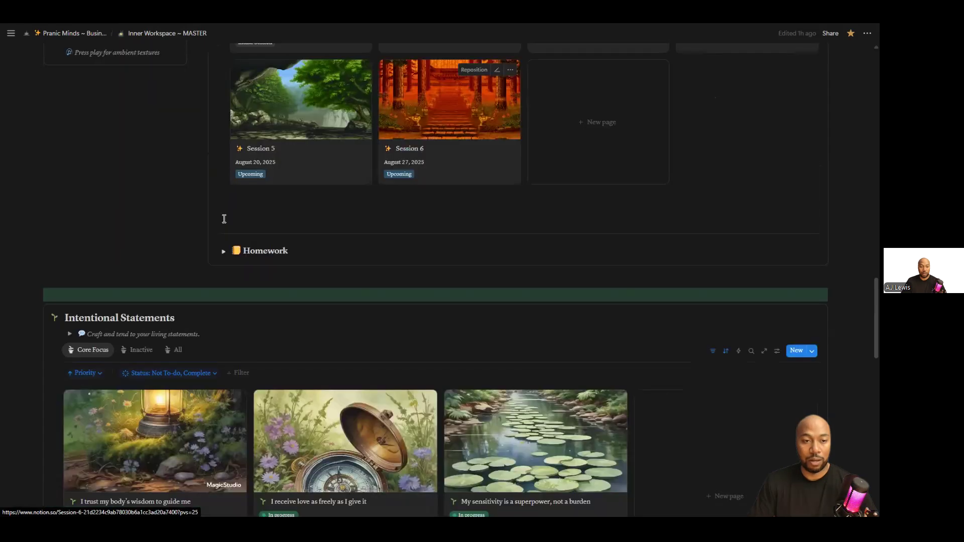
pyautogui.scroll(1, 224, 211)
pyautogui.click(223, 190)
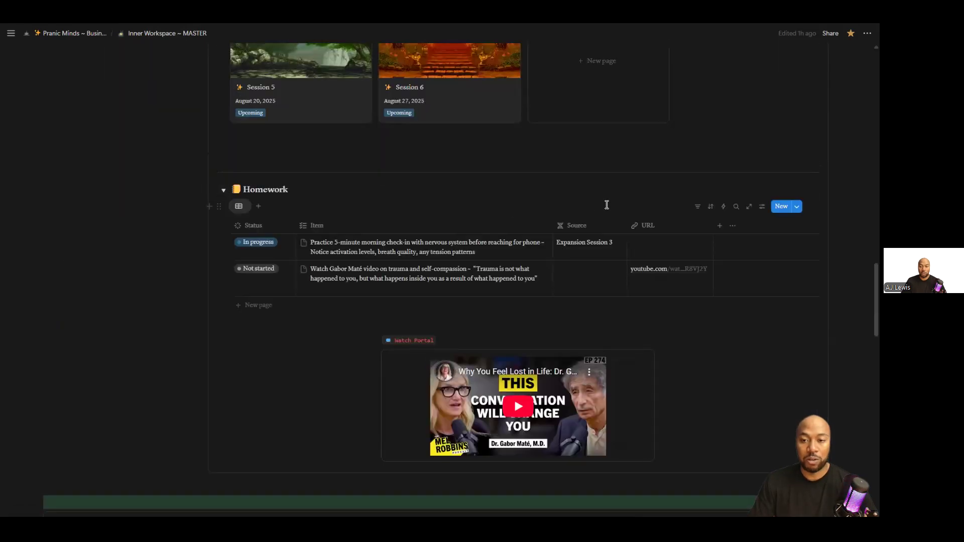
pyautogui.scroll(2, 606, 204)
pyautogui.scroll(-3, 593, 217)
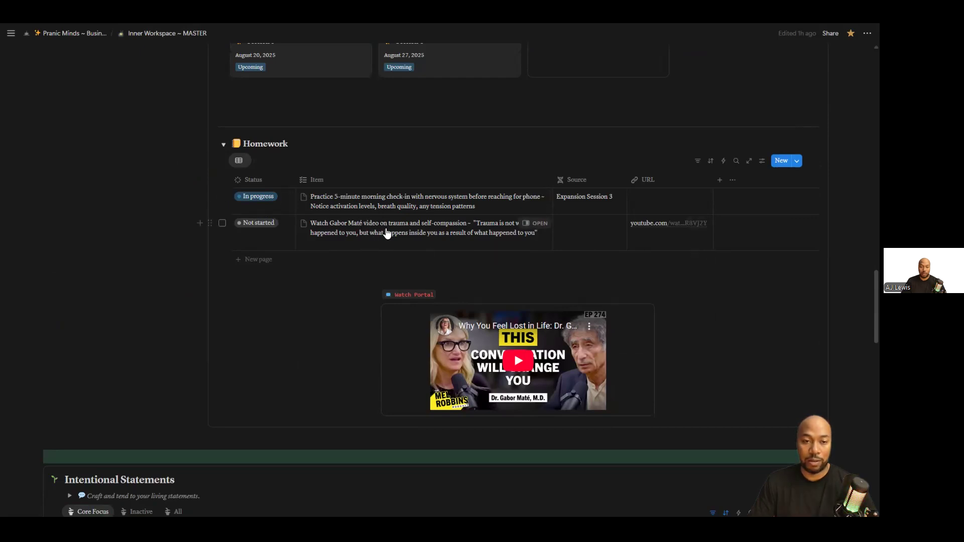
# Add a blank item to the Homework table, leaving its Source empty
pyautogui.click(249, 260)
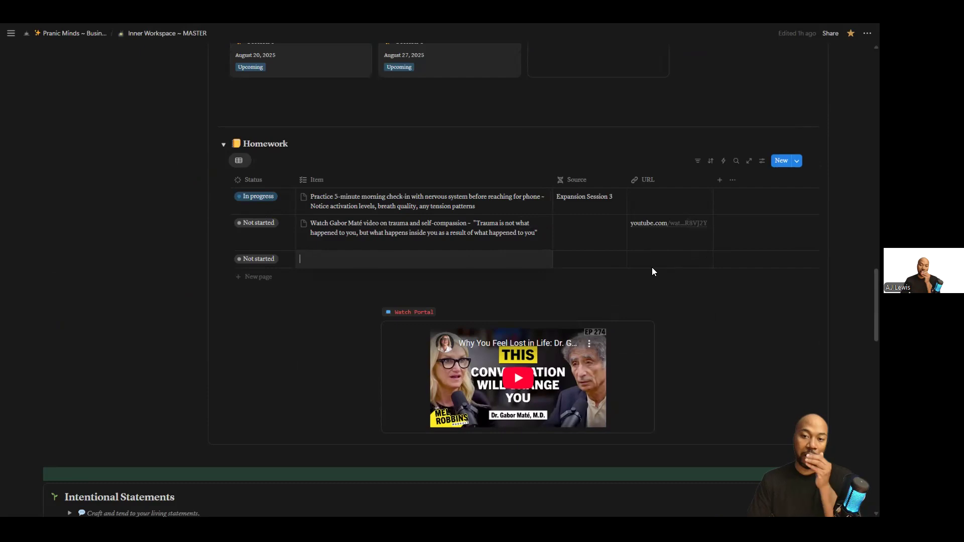
pyautogui.click(588, 260)
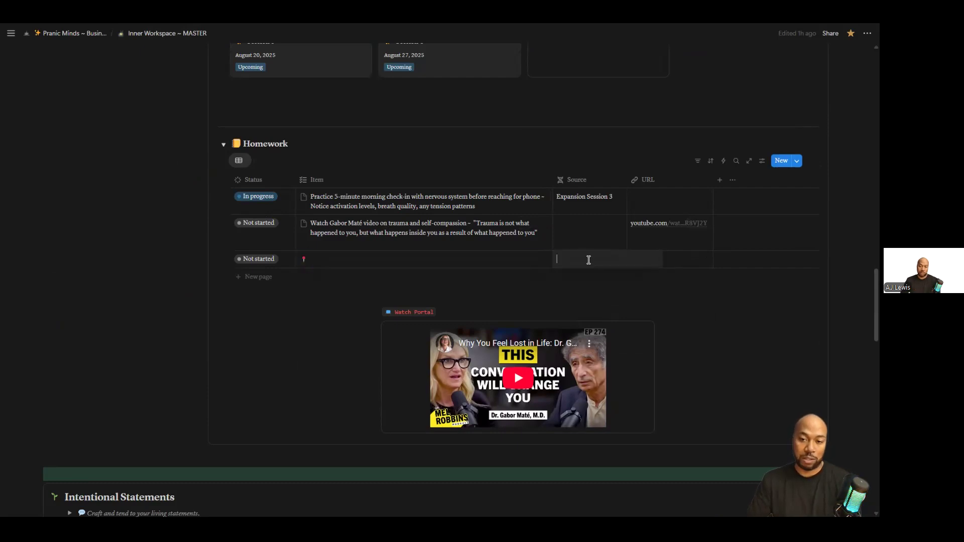
pyautogui.press('Escape')
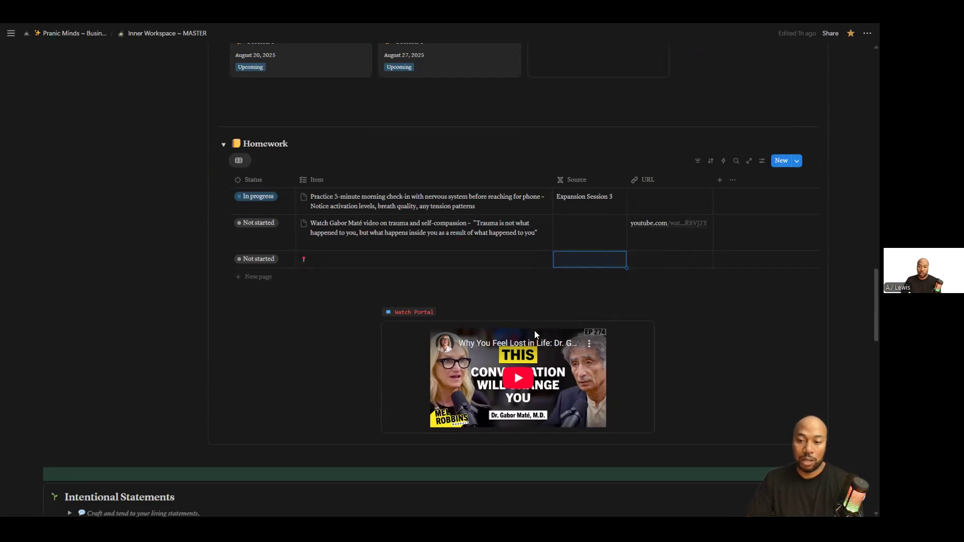
# View the embed-link option for replacing the Watch Portal video, then close it
pyautogui.scroll(-1, 643, 297)
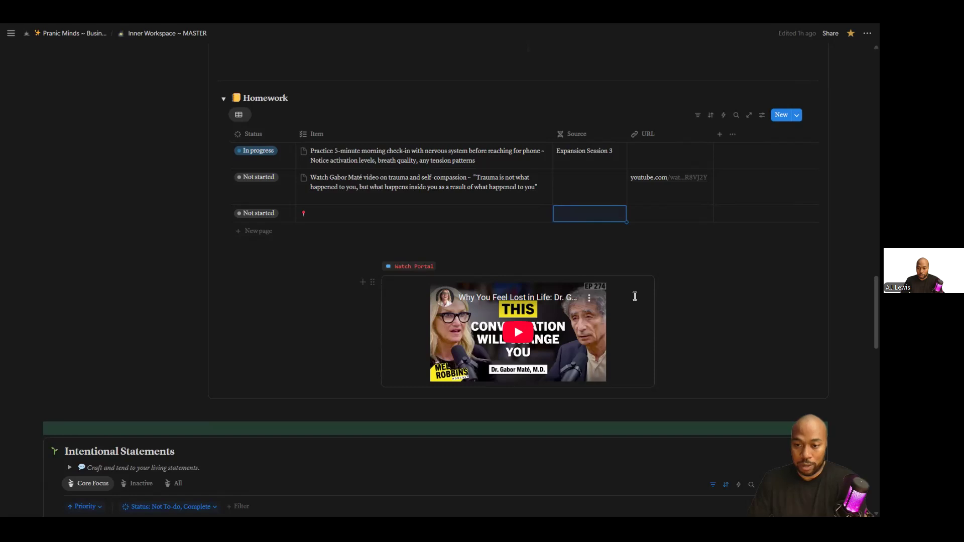
pyautogui.click(598, 291)
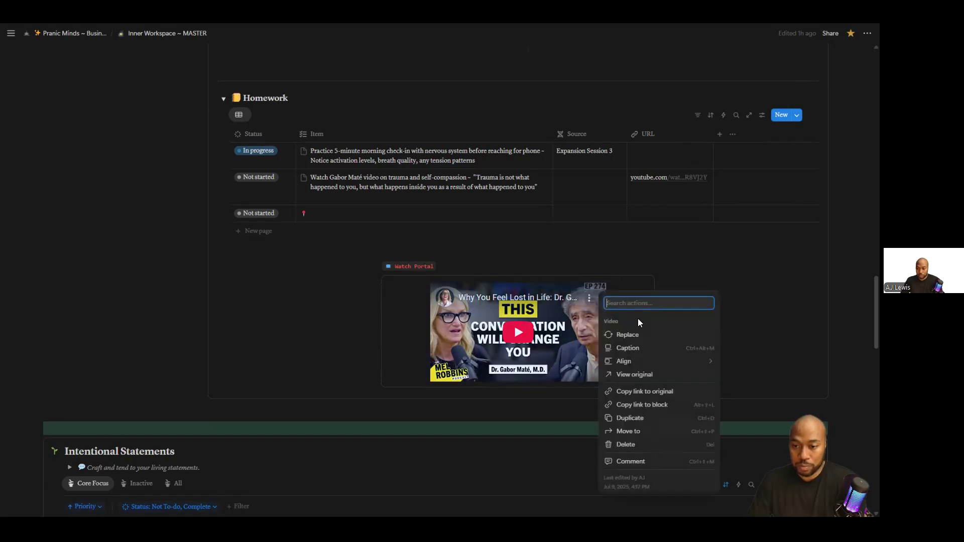
pyautogui.click(630, 340)
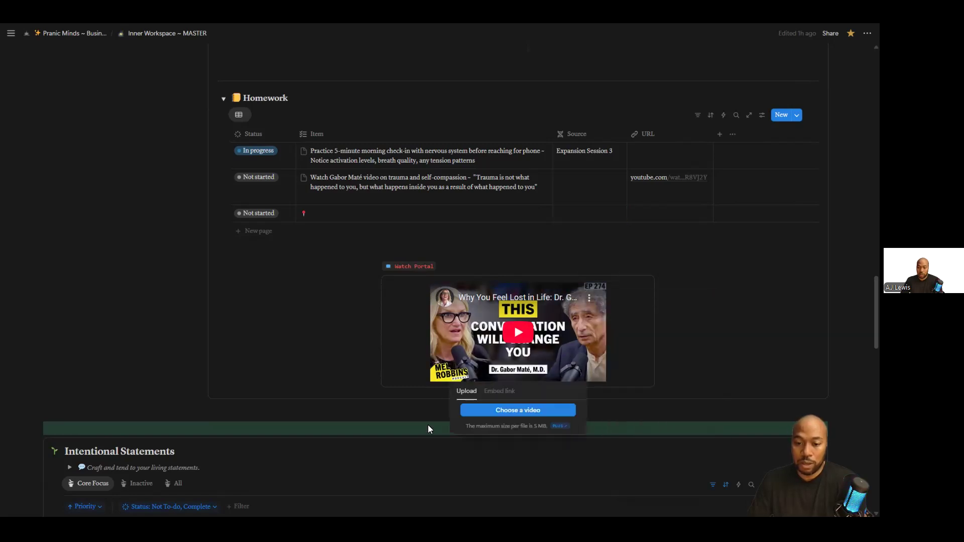
pyautogui.click(504, 396)
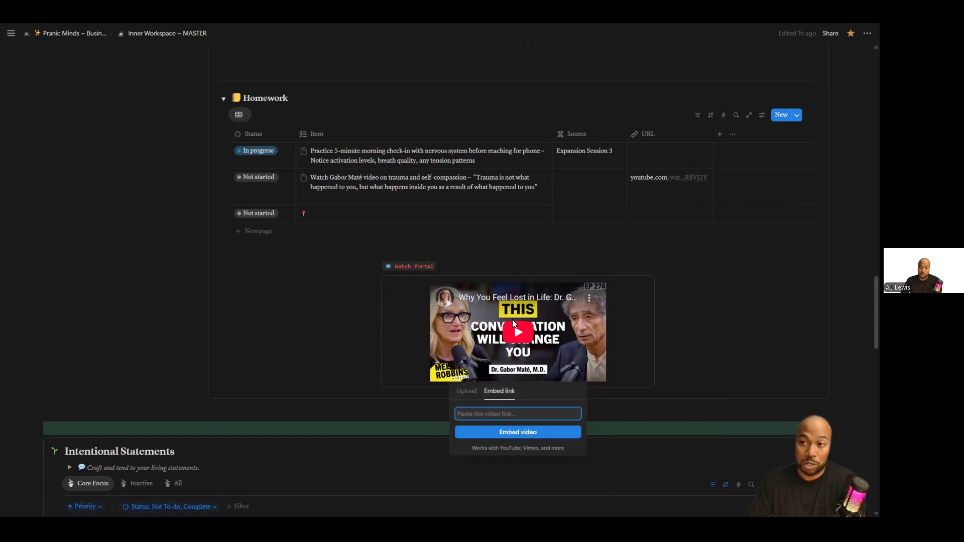
pyautogui.click(717, 290)
# Expand the Intentional Statements guidance and read through its prompts, example statements and the Core Focus cards
pyautogui.scroll(-7, 514, 323)
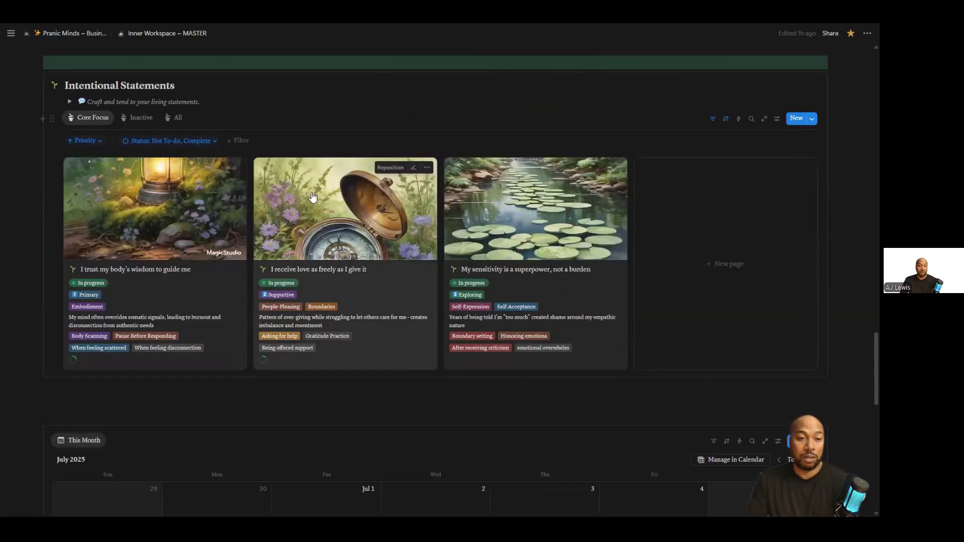
pyautogui.click(70, 102)
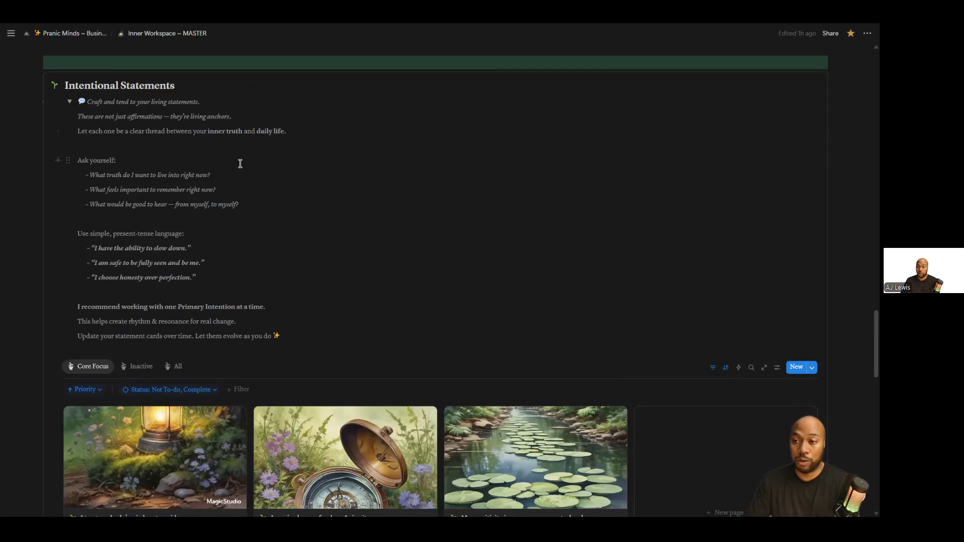
pyautogui.scroll(-3, 240, 164)
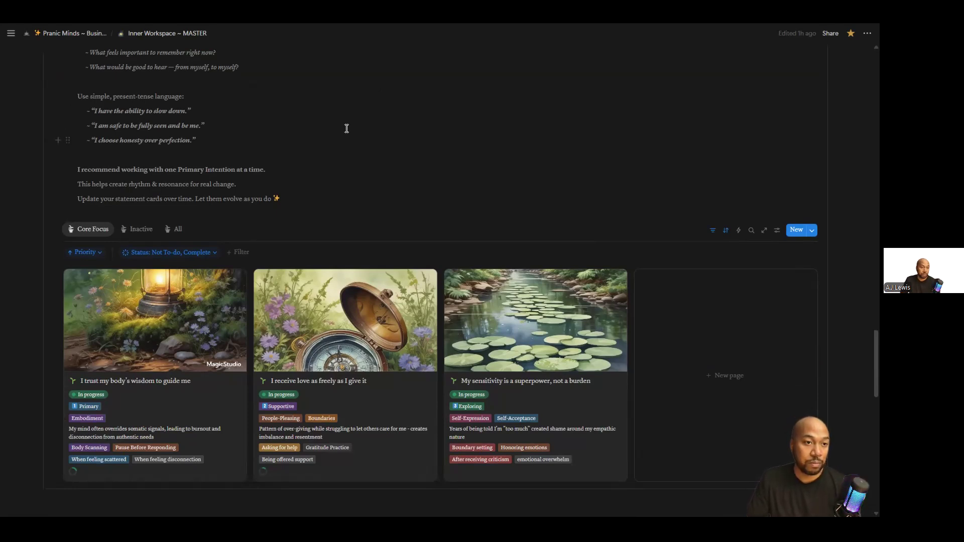
pyautogui.scroll(3, 193, 147)
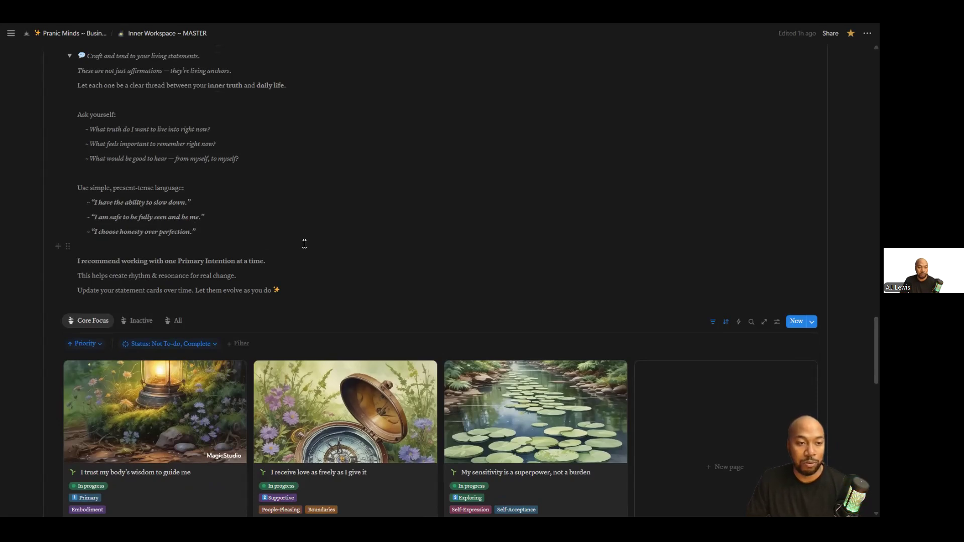
pyautogui.scroll(-3, 305, 244)
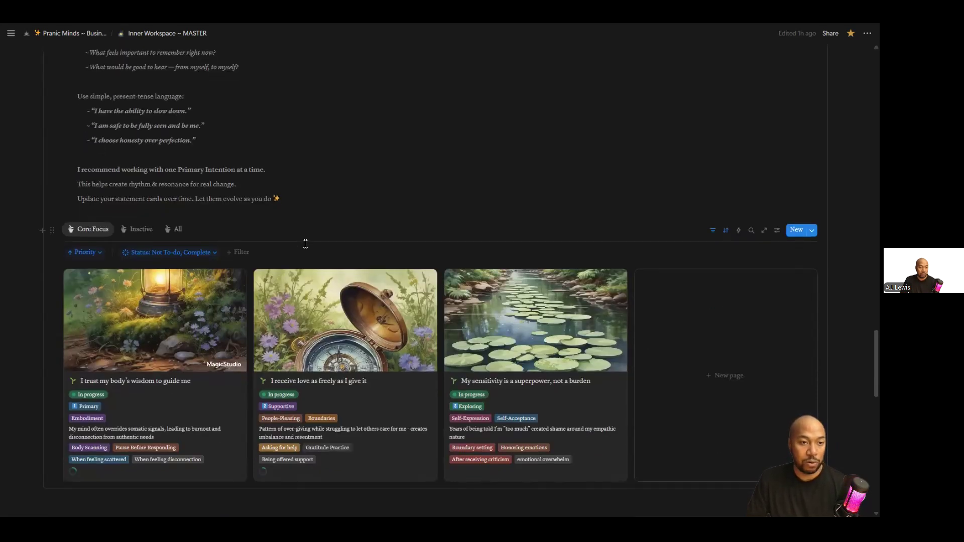
pyautogui.scroll(-3, 305, 244)
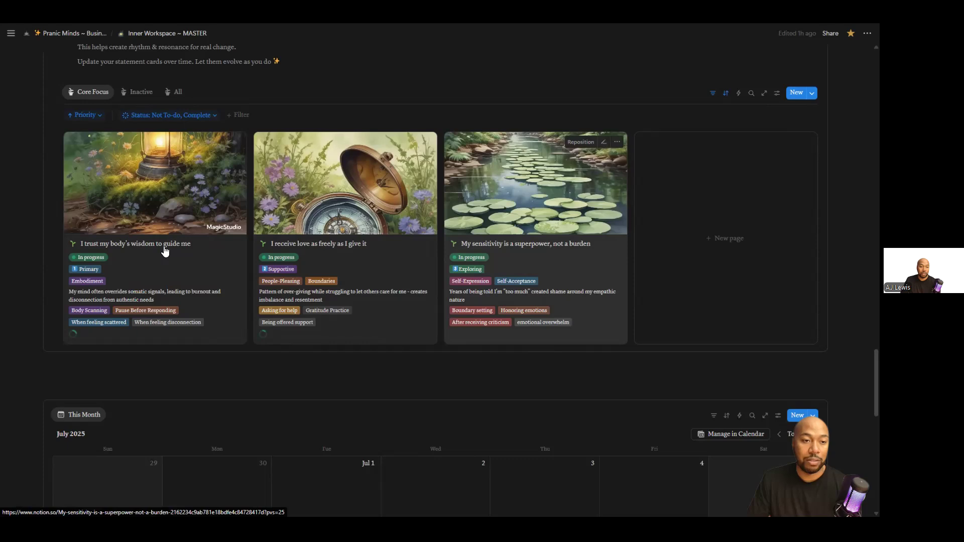
# Open the "I trust my body's wisdom to guide me" statement and view its available Category options
pyautogui.click(195, 264)
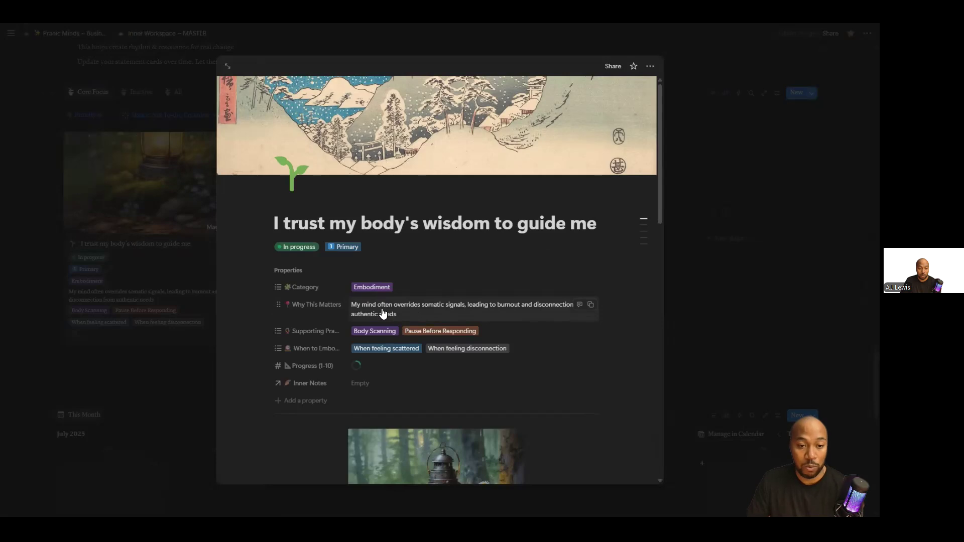
pyautogui.click(415, 293)
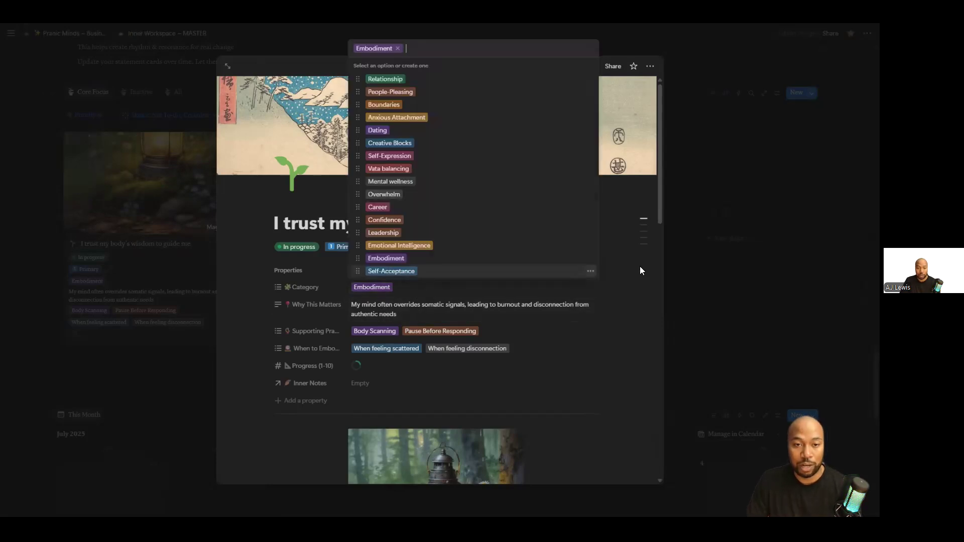
pyautogui.click(620, 193)
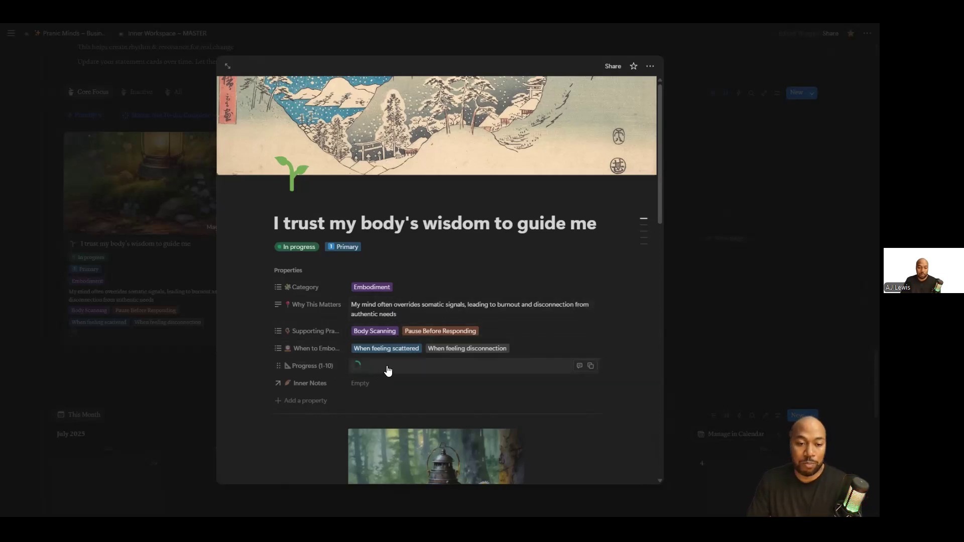
# Set the statement's Progress (1-10) to 29 and its status to Completed, then close the statement
pyautogui.click(371, 372)
pyautogui.write('2')
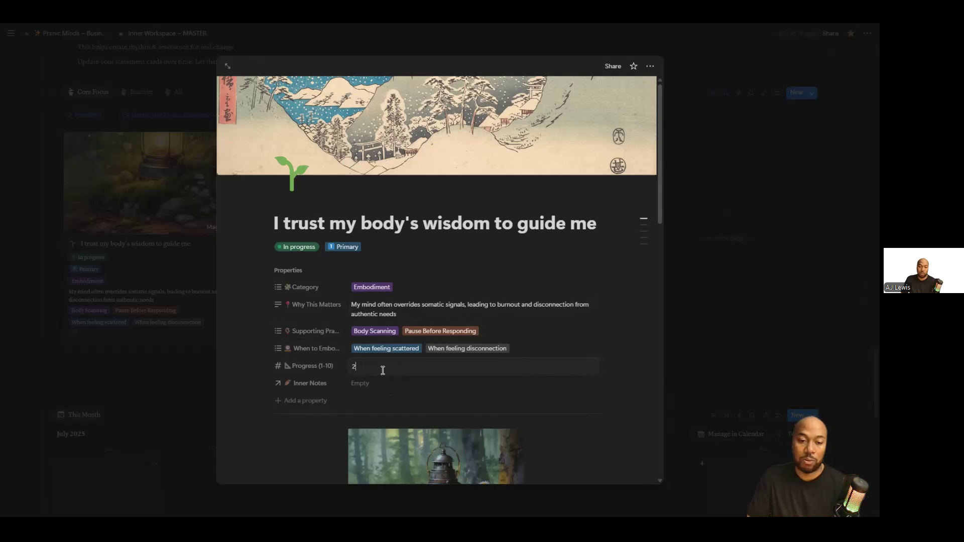
pyautogui.write('9')
pyautogui.press('Return')
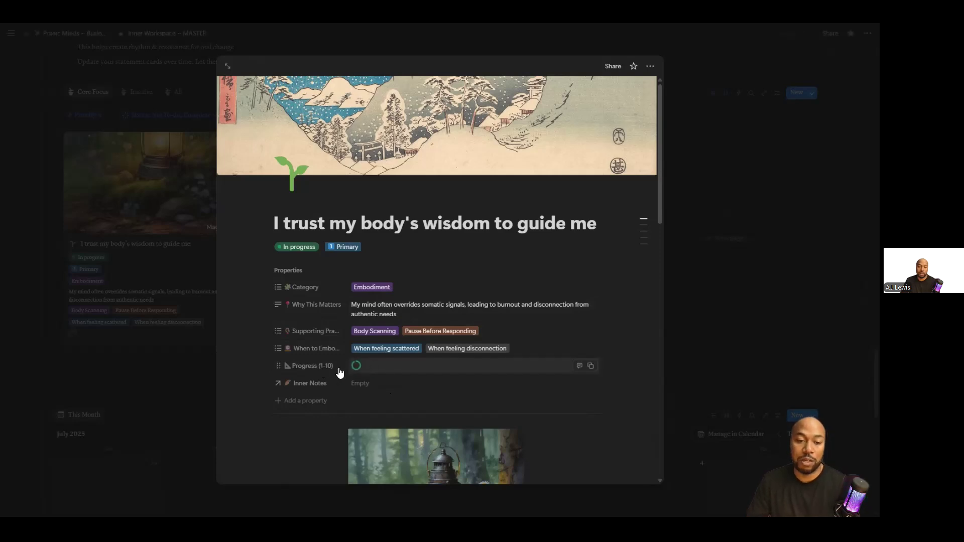
pyautogui.click(299, 246)
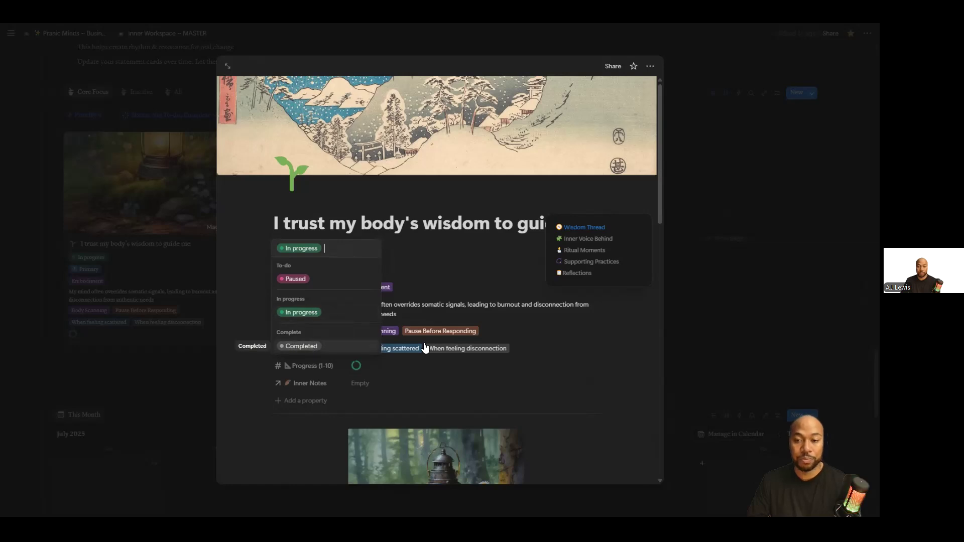
pyautogui.click(285, 350)
pyautogui.click(714, 234)
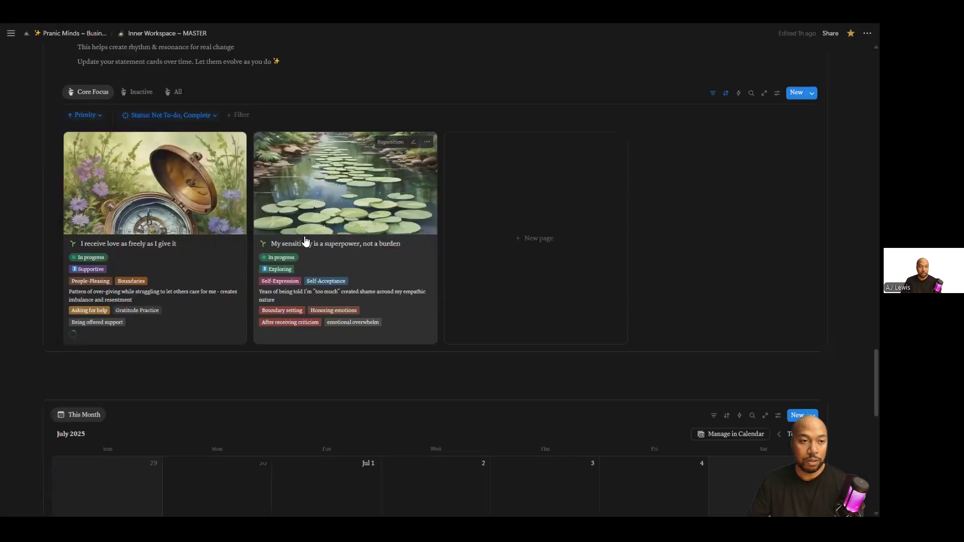
# Look through the Inactive and All views of the Intentional Statements, then return to Core Focus
pyautogui.scroll(2, 713, 210)
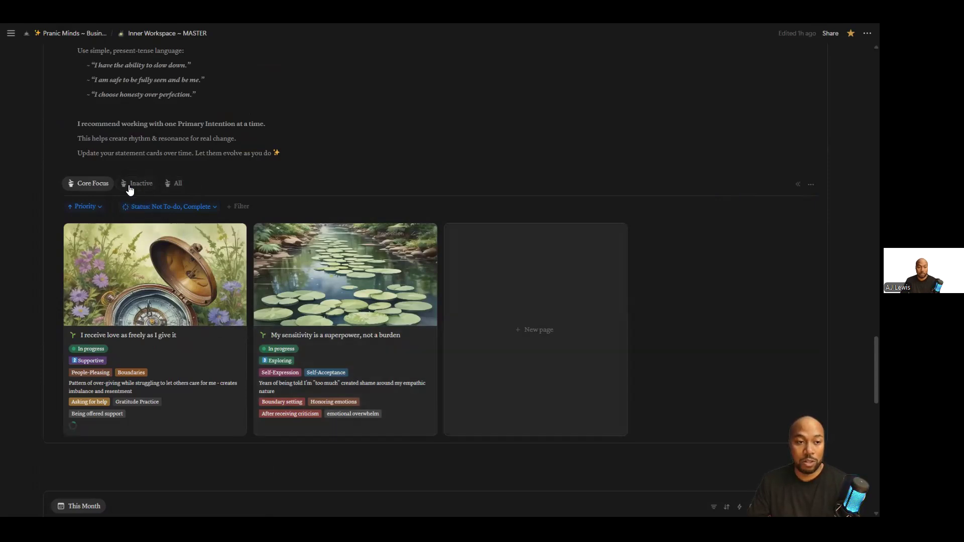
pyautogui.click(135, 184)
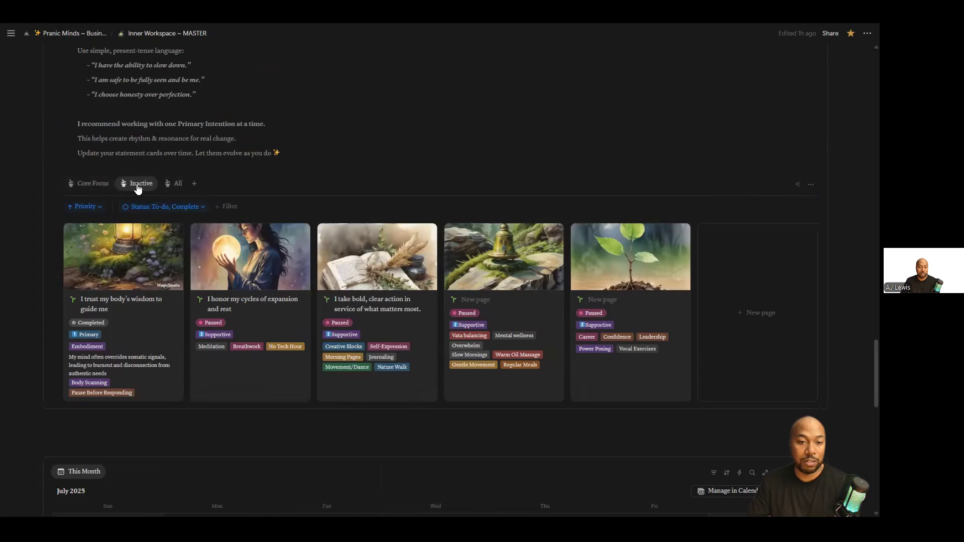
pyautogui.click(173, 184)
pyautogui.click(97, 183)
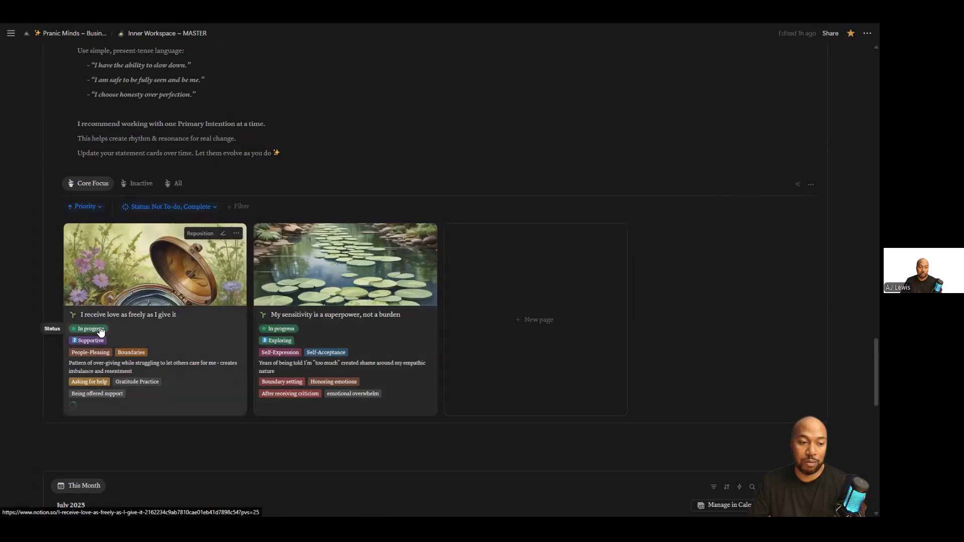
# Open the "I receive love as freely as I give it" statement and view its priority options
pyautogui.click(149, 333)
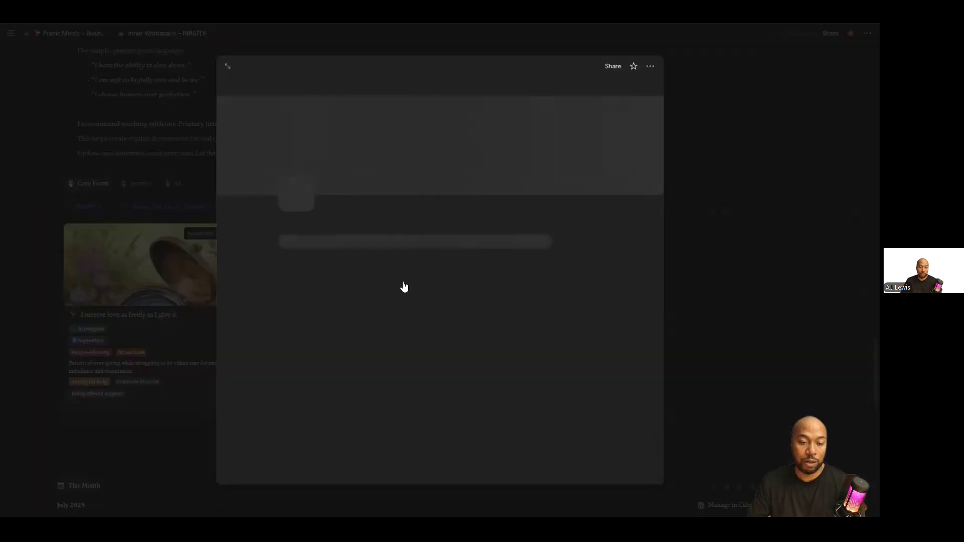
pyautogui.click(338, 248)
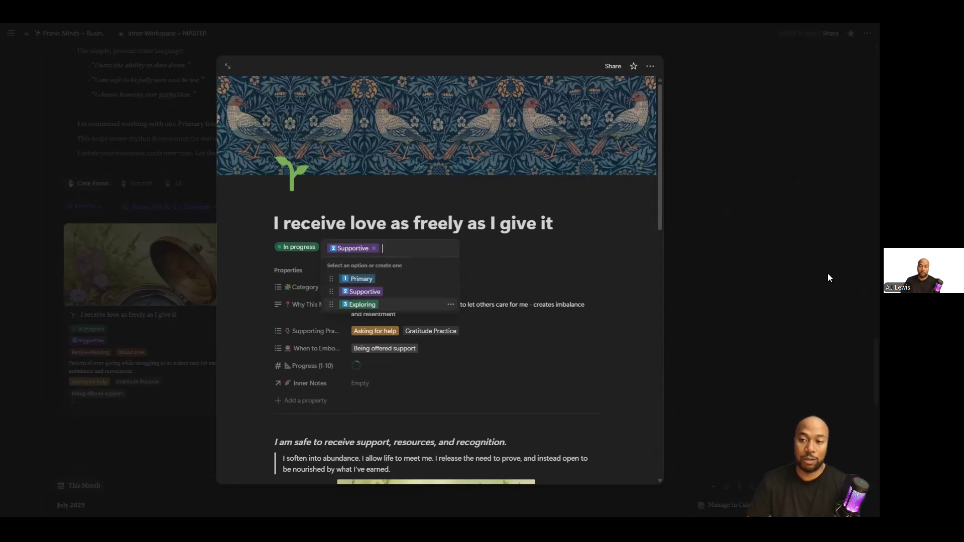
pyautogui.click(802, 257)
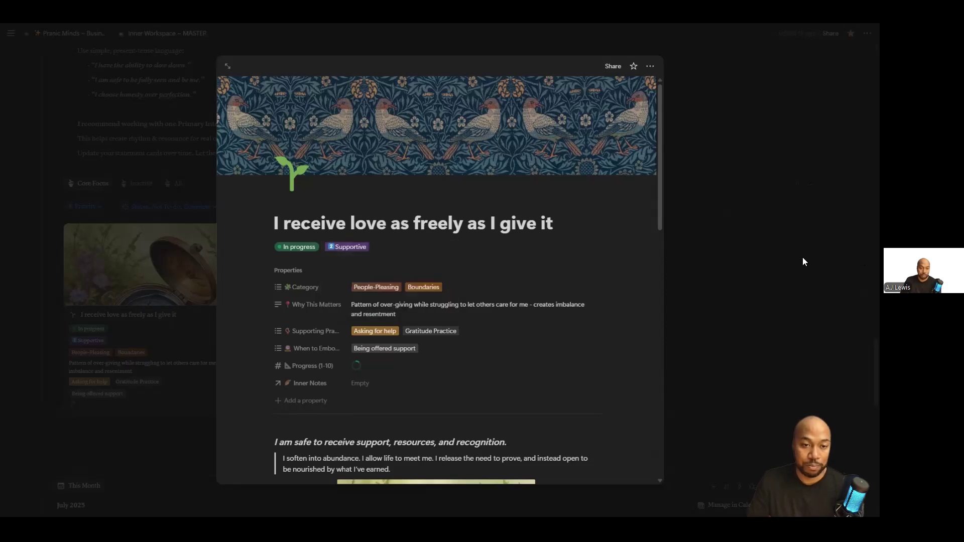
# View the statement as a full page and its DB - Core Intentions database, then return to Inner Workspace ~ MASTER
pyautogui.click(228, 65)
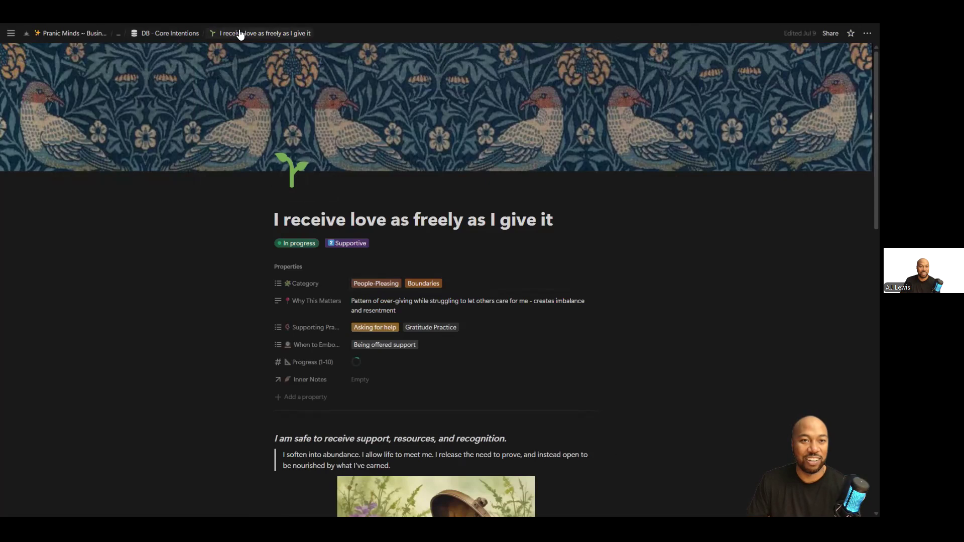
pyautogui.click(224, 33)
pyautogui.click(172, 37)
pyautogui.click(172, 37)
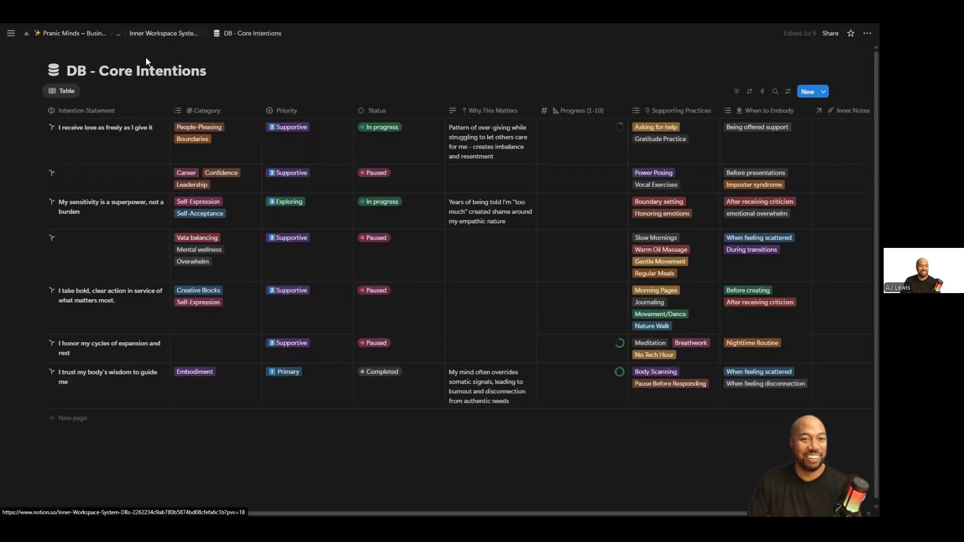
pyautogui.click(146, 33)
pyautogui.click(119, 33)
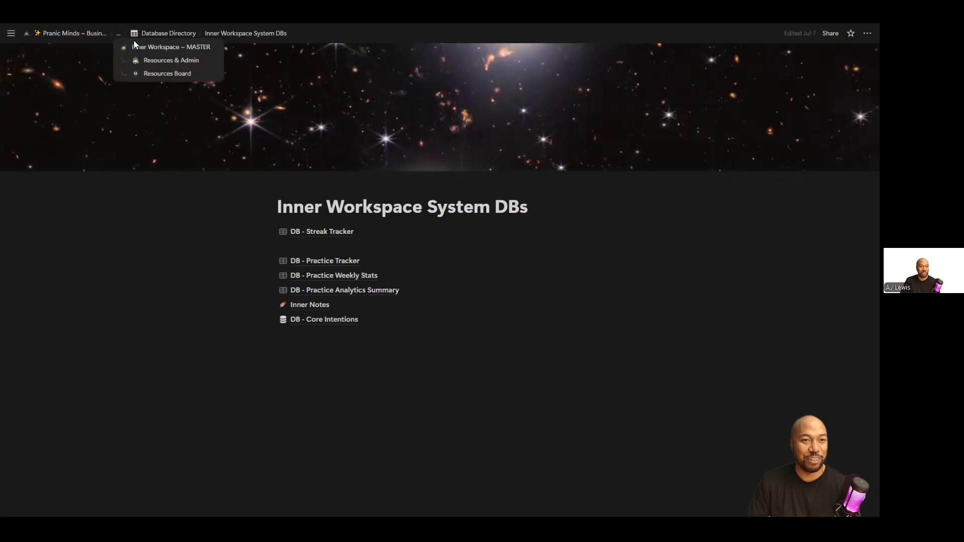
pyautogui.click(151, 48)
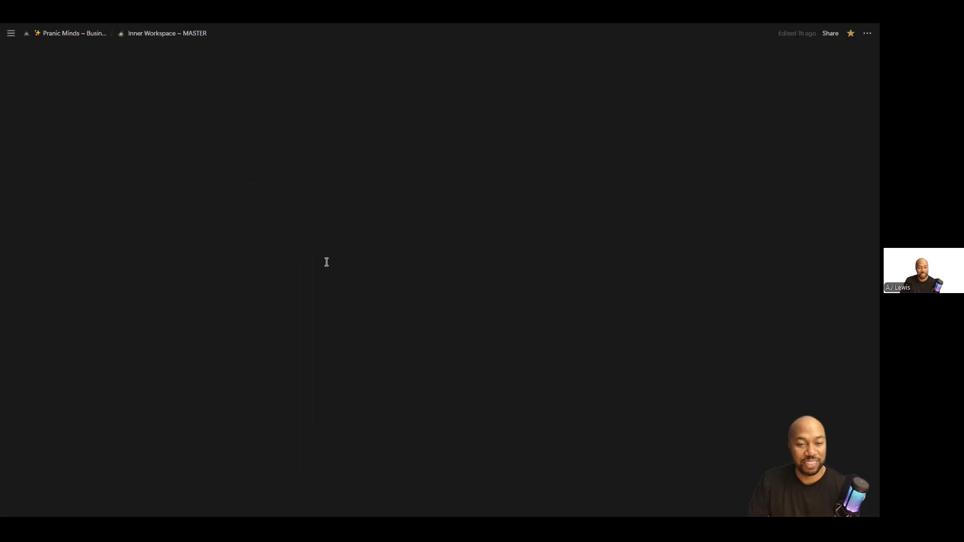
# Look over the July 2025 calendar of logged practices below the Intentional Statements
pyautogui.scroll(-10, 331, 258)
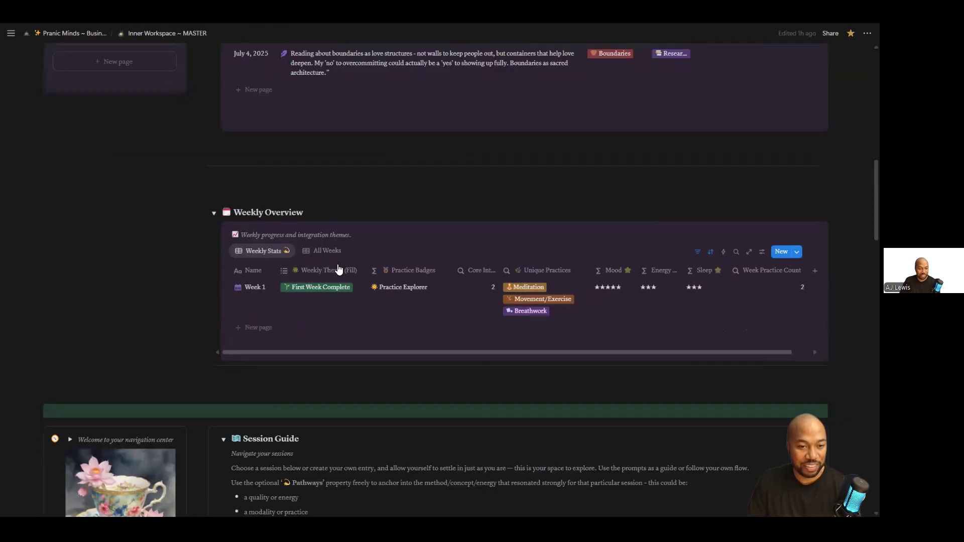
pyautogui.scroll(-15, 339, 270)
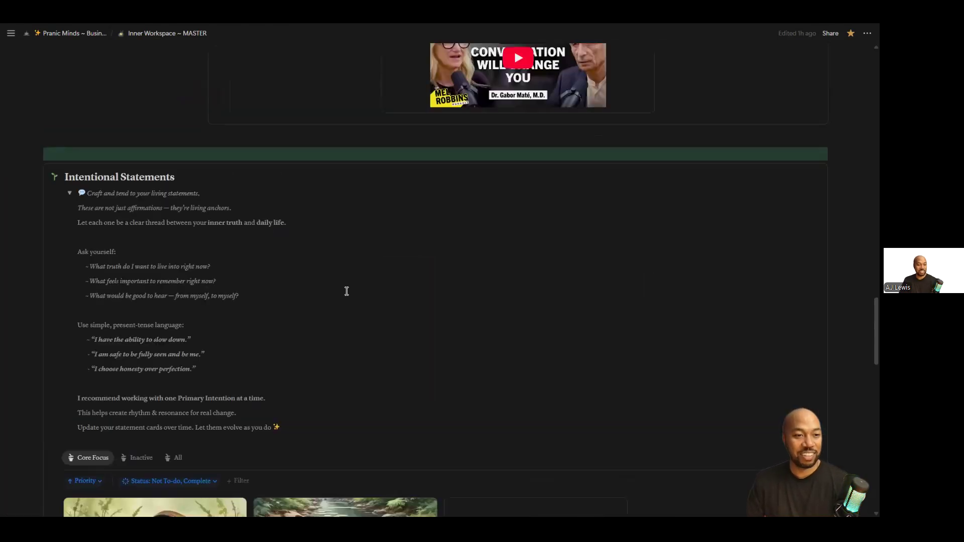
pyautogui.scroll(-13, 347, 291)
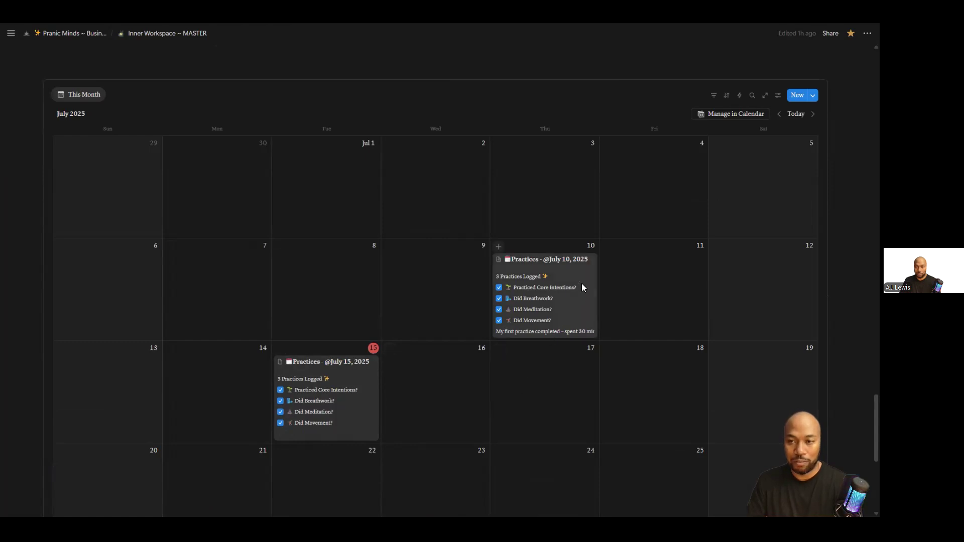
pyautogui.scroll(-5, 585, 280)
pyautogui.scroll(6, 589, 290)
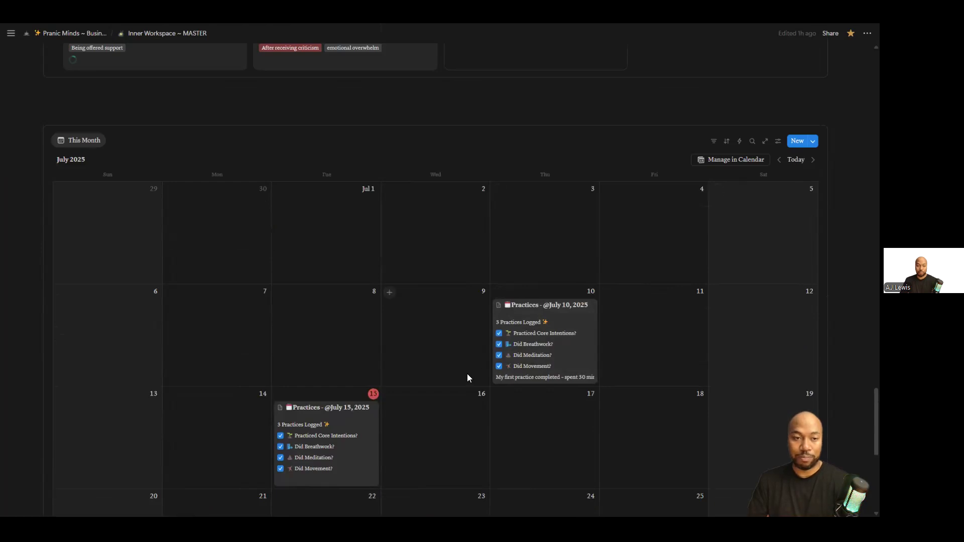
# Open the Practice Space page from the links beside the Session Guide
pyautogui.scroll(12, 468, 374)
pyautogui.scroll(15, 478, 380)
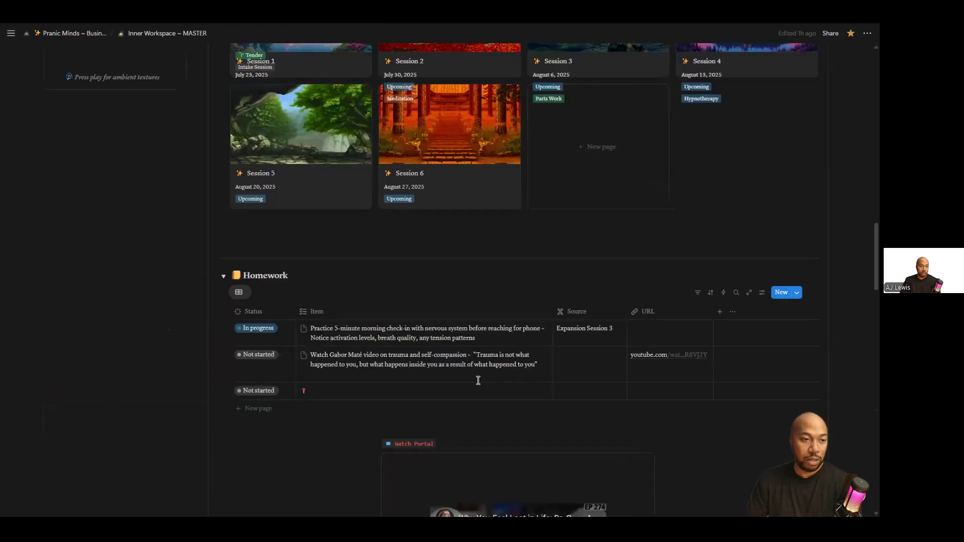
pyautogui.scroll(6, 478, 381)
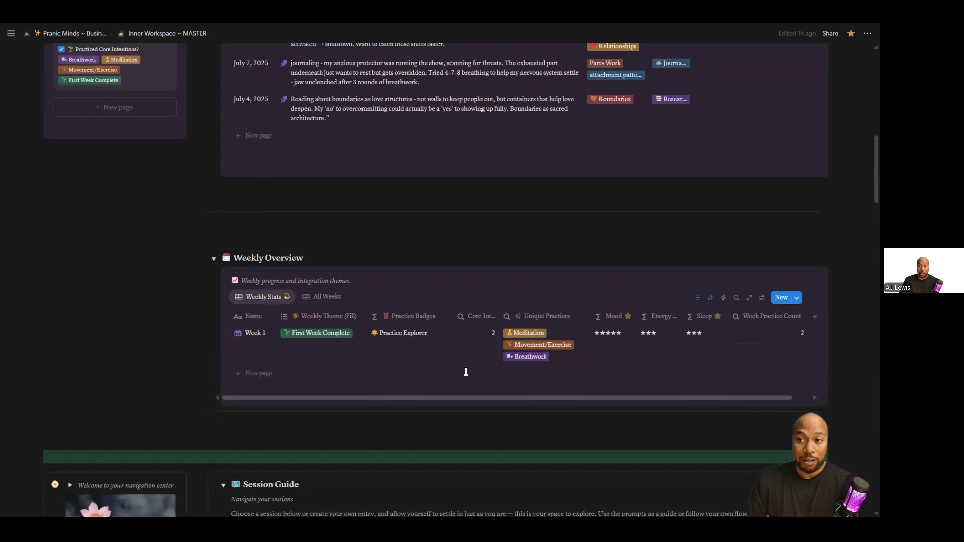
pyautogui.scroll(-4, 233, 313)
pyautogui.scroll(-3, 150, 307)
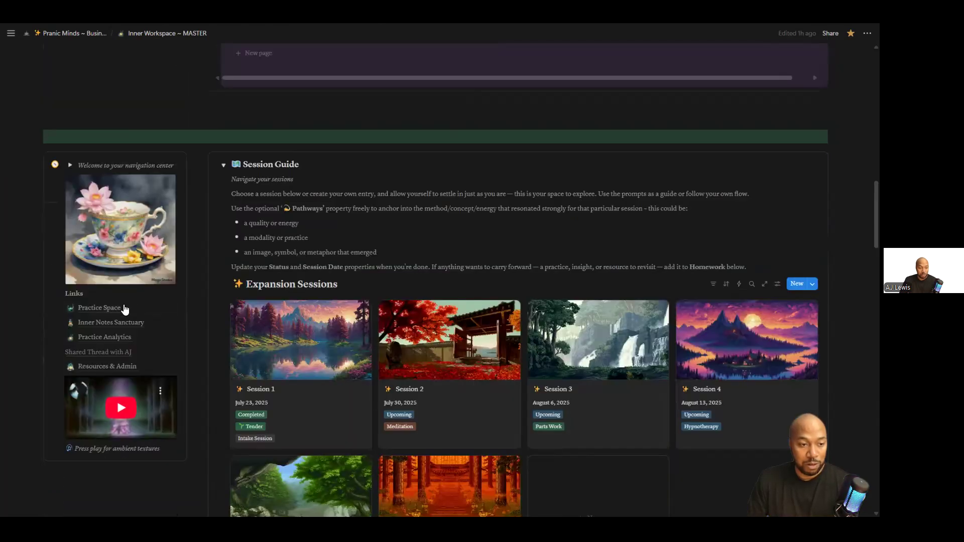
pyautogui.click(98, 308)
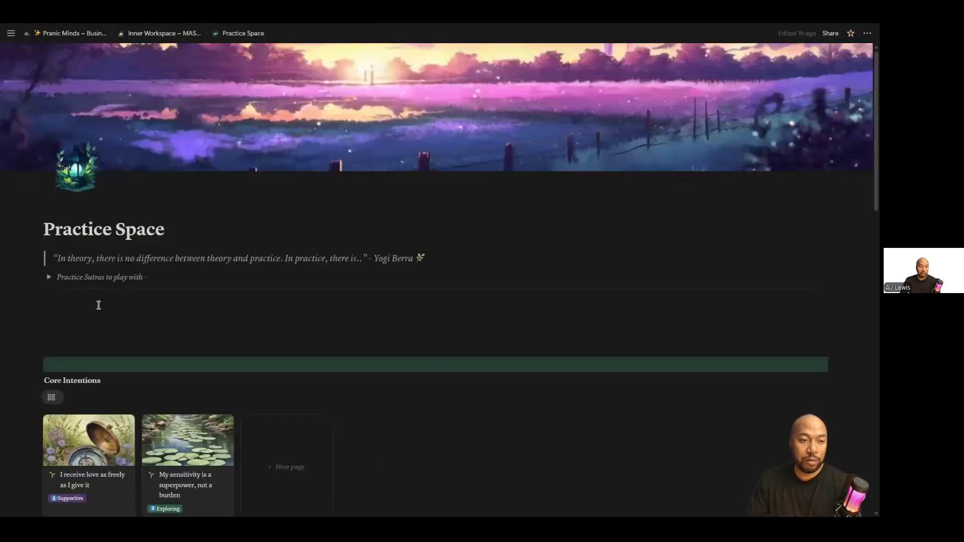
# Expand the Practice Sutras list beneath the Practice Space quote, read it and collapse it again
pyautogui.scroll(-3, 143, 300)
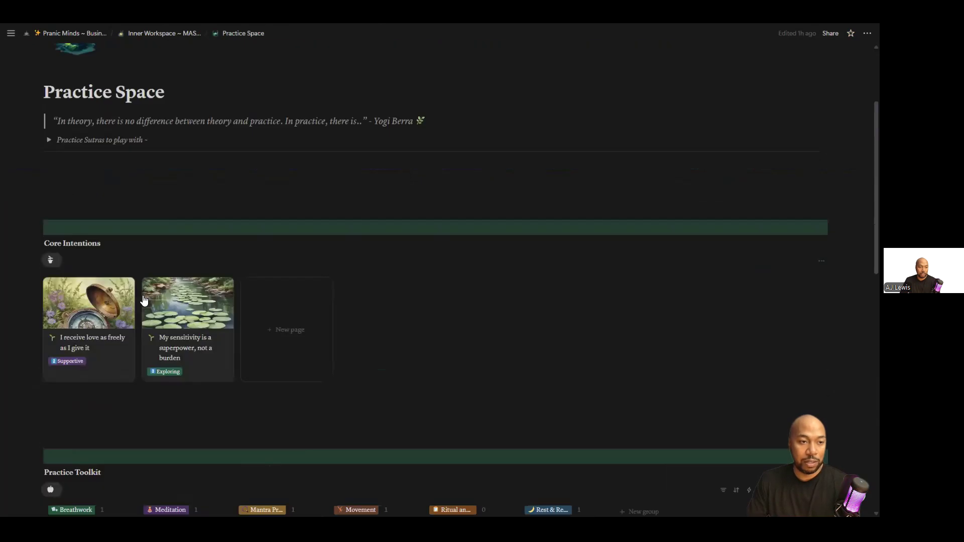
pyautogui.scroll(2, 144, 273)
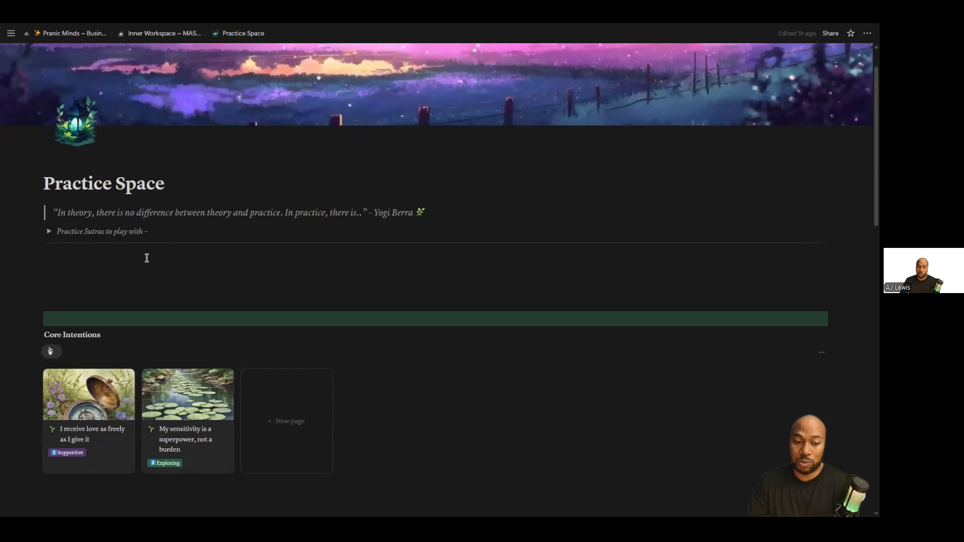
pyautogui.scroll(-2, 151, 252)
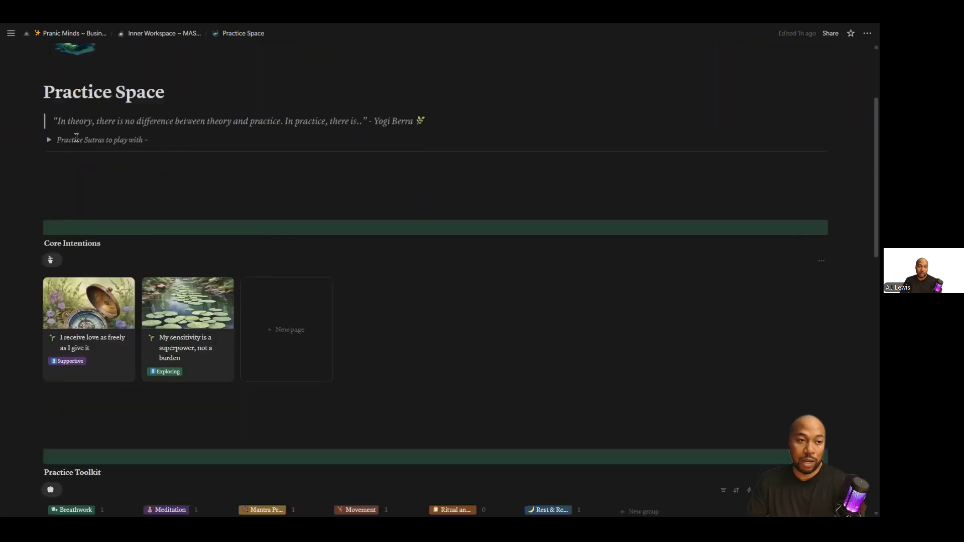
pyautogui.click(50, 140)
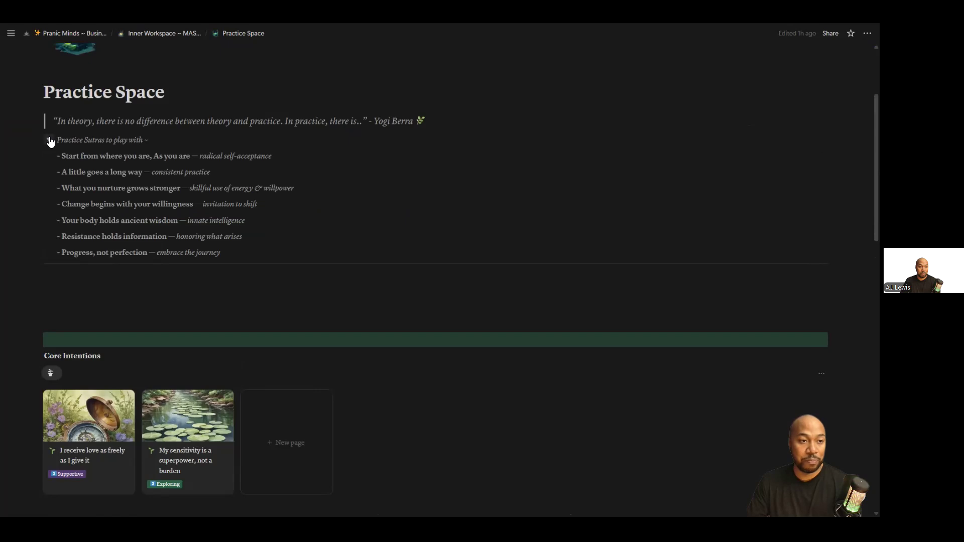
pyautogui.click(49, 140)
pyautogui.scroll(-1, 365, 248)
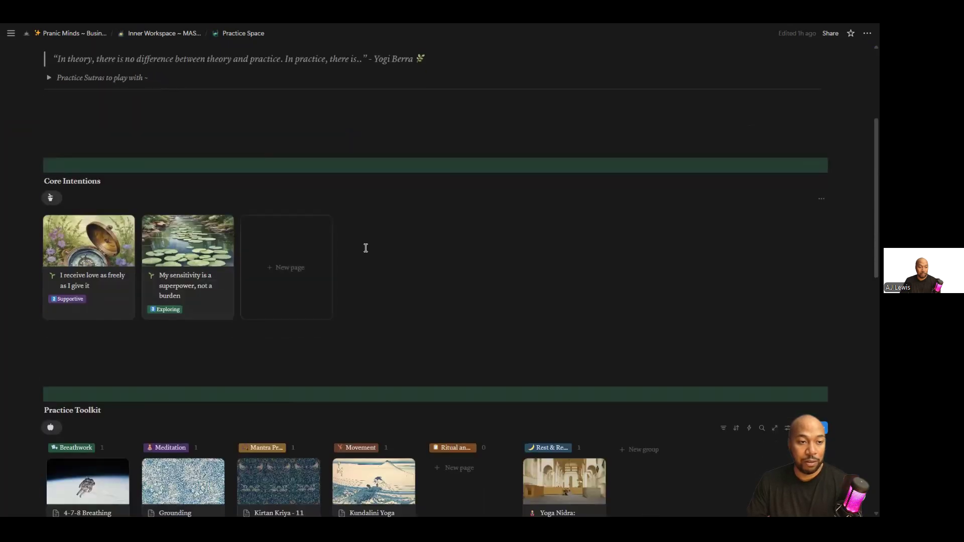
# Look over the Core Intentions, Practice Toolkit, Focus Tools and Practice Reflection sections of the Practice Space page
pyautogui.scroll(-1, 194, 236)
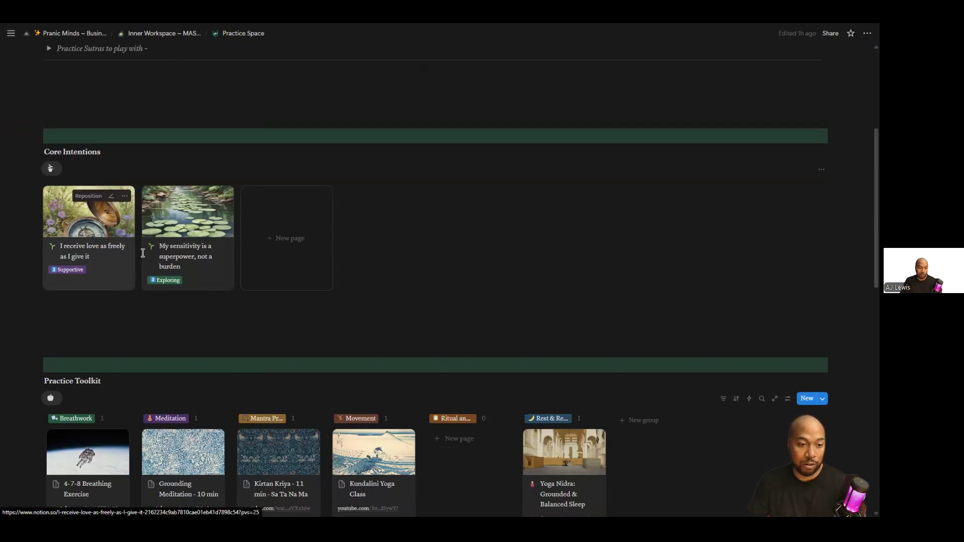
pyautogui.scroll(-4, 142, 253)
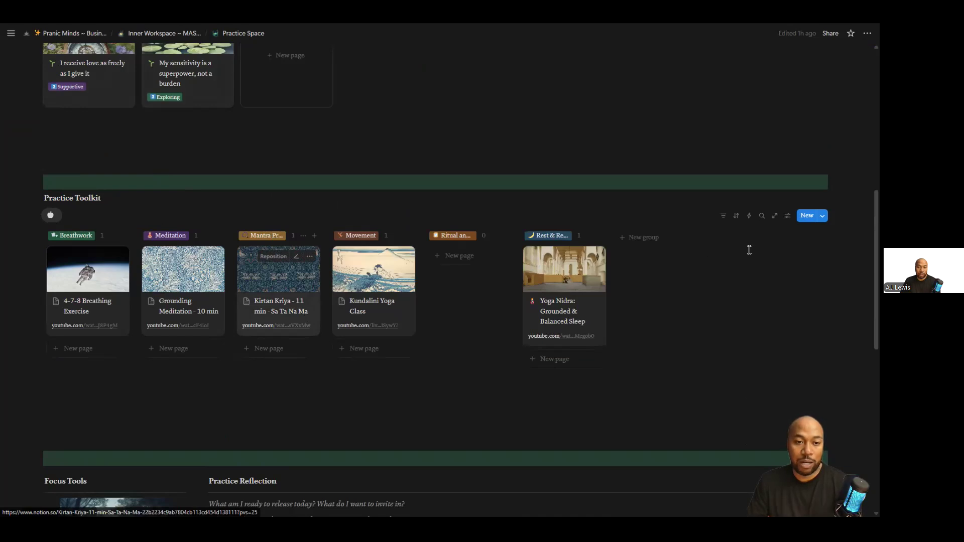
pyautogui.scroll(-1, 749, 250)
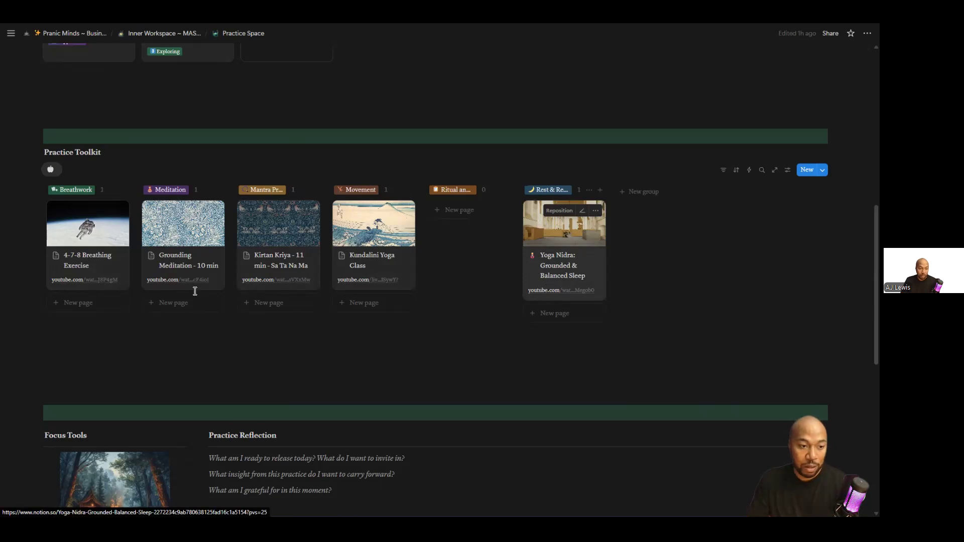
pyautogui.scroll(-3, 139, 302)
pyautogui.scroll(3, 260, 291)
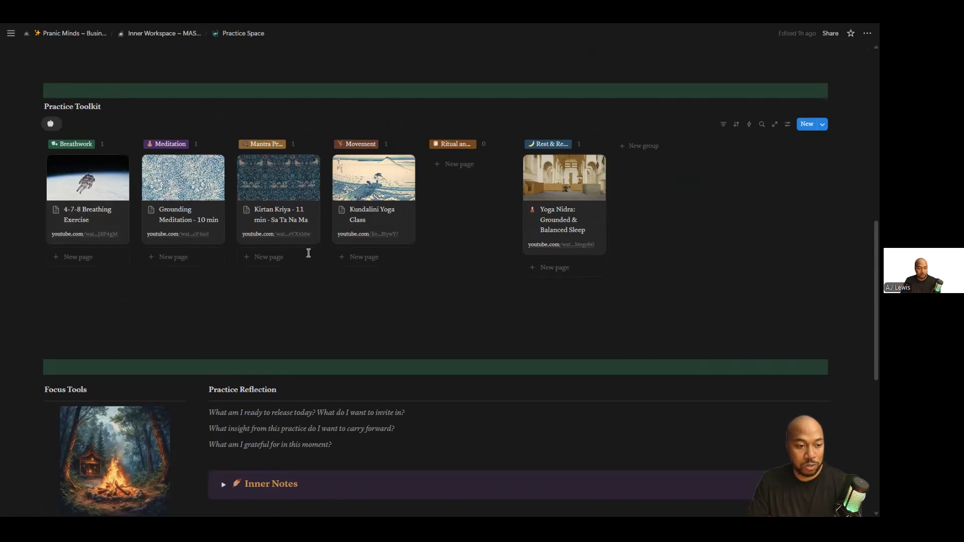
pyautogui.scroll(-3, 290, 243)
pyautogui.scroll(-2, 291, 238)
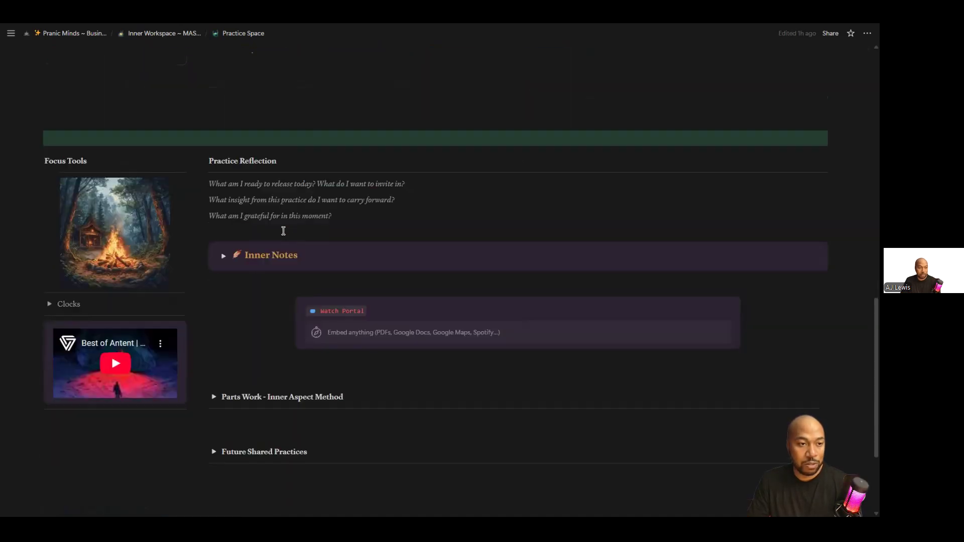
pyautogui.scroll(-2, 161, 166)
pyautogui.scroll(1, 165, 164)
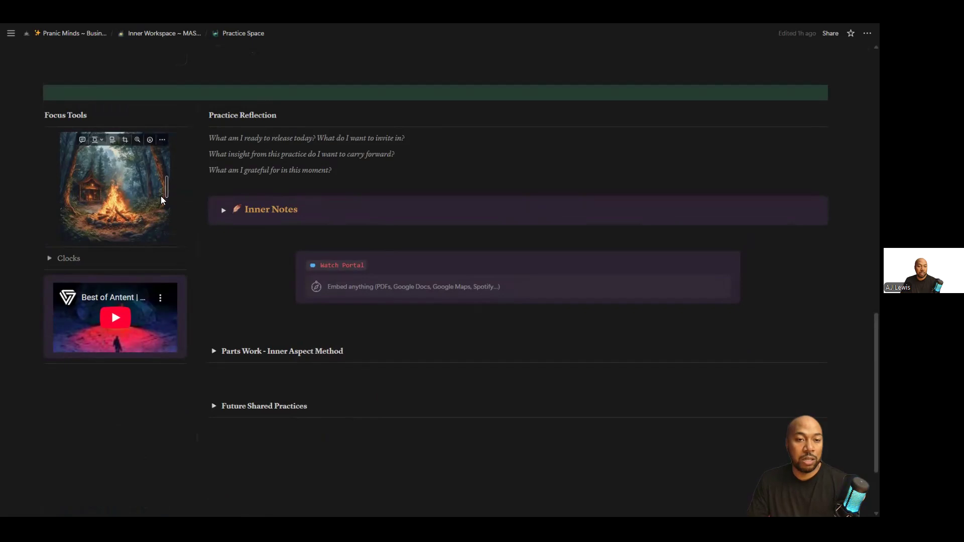
pyautogui.scroll(6, 161, 200)
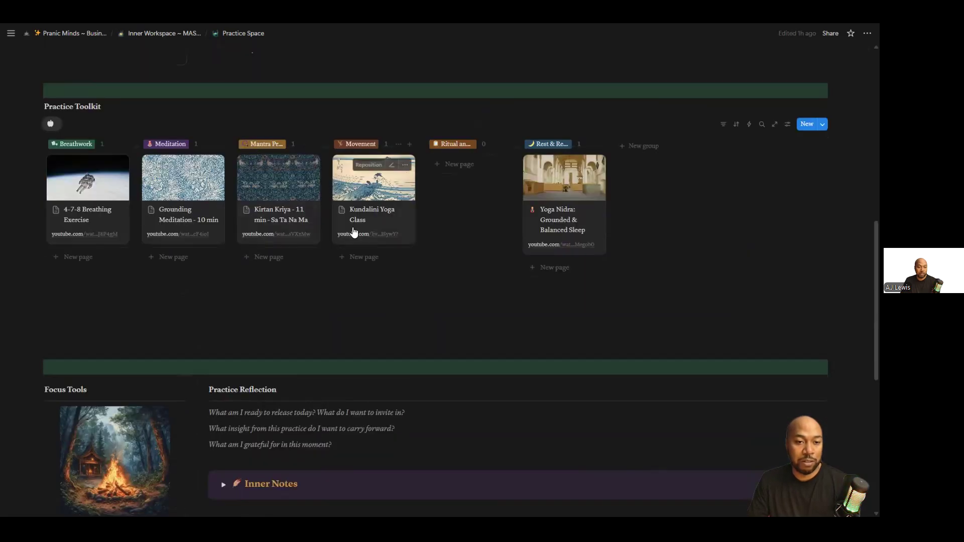
pyautogui.scroll(-7, 381, 256)
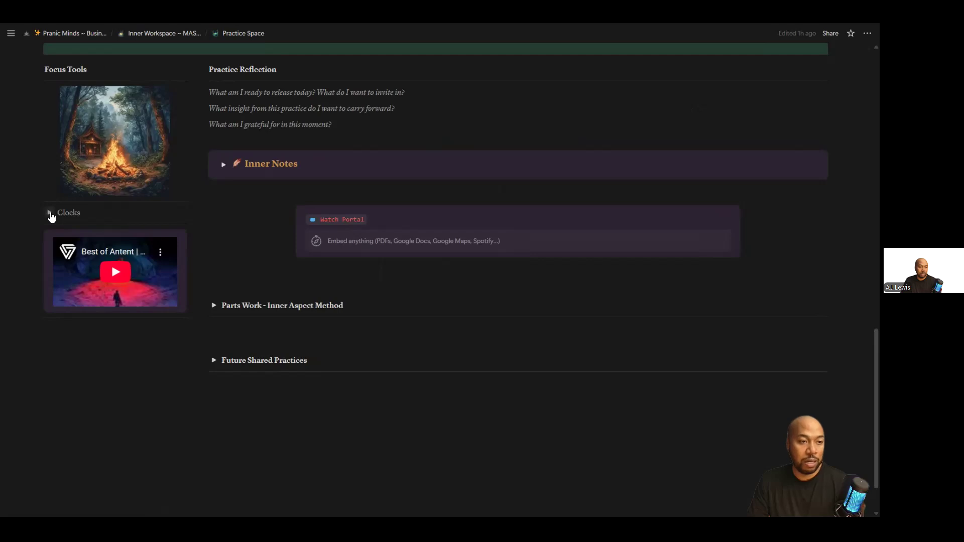
# Expand the Clocks section under Focus Tools, set its timer to 14:00 and start the stopwatch
pyautogui.click(51, 215)
pyautogui.scroll(-2, 275, 259)
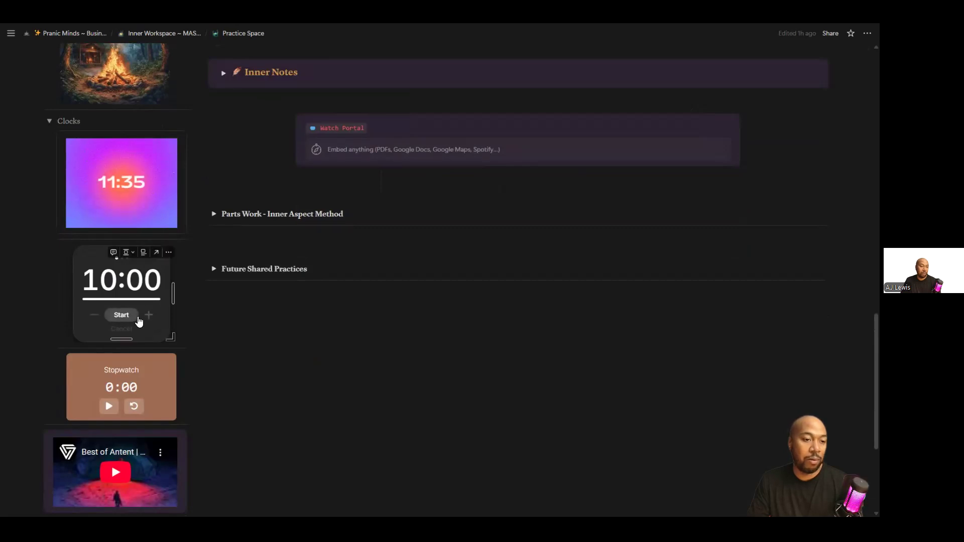
pyautogui.click(150, 317)
pyautogui.click(151, 317)
pyautogui.click(151, 316)
pyautogui.click(150, 316)
pyautogui.click(151, 316)
pyautogui.click(151, 317)
pyautogui.click(151, 316)
pyautogui.click(151, 316)
pyautogui.click(150, 316)
pyautogui.click(93, 316)
pyautogui.click(94, 317)
pyautogui.click(93, 317)
pyautogui.click(93, 316)
pyautogui.click(93, 316)
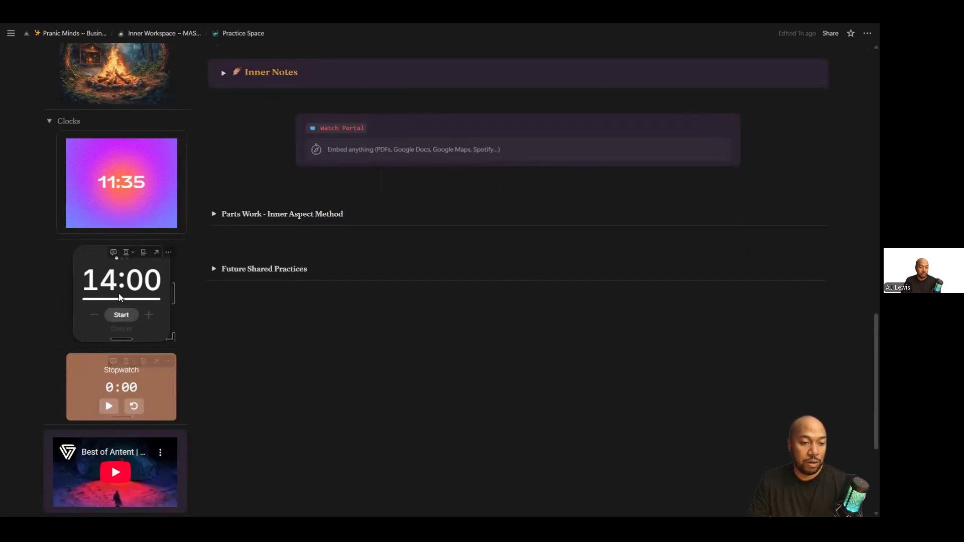
pyautogui.click(110, 407)
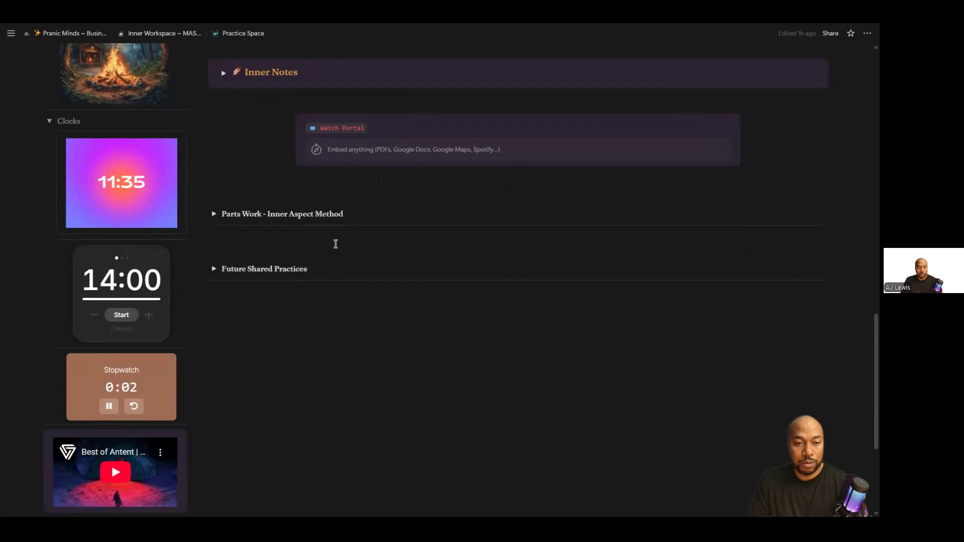
# Expand Inner Notes under Practice Reflection to view the logged notes, and collapse it again
pyautogui.scroll(3, 314, 202)
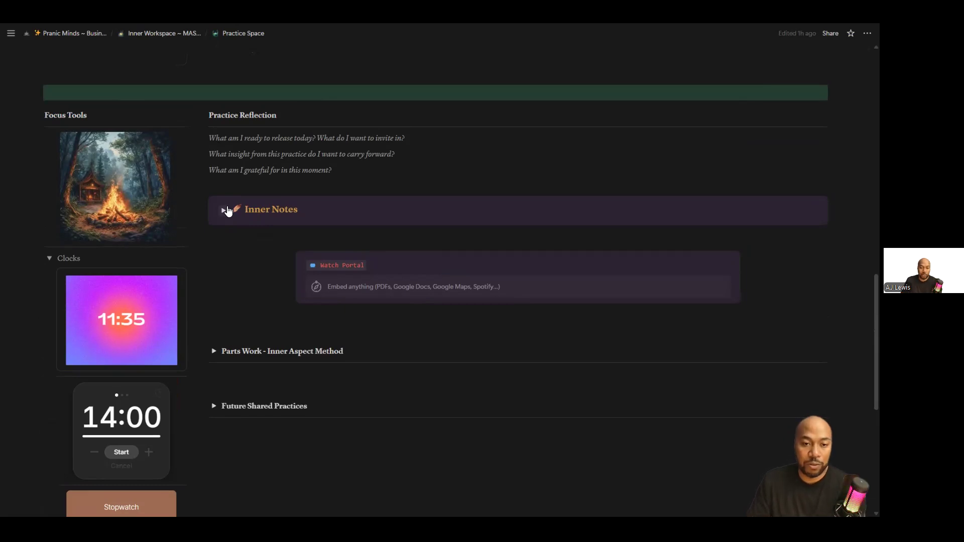
pyautogui.click(224, 210)
pyautogui.scroll(-2, 447, 246)
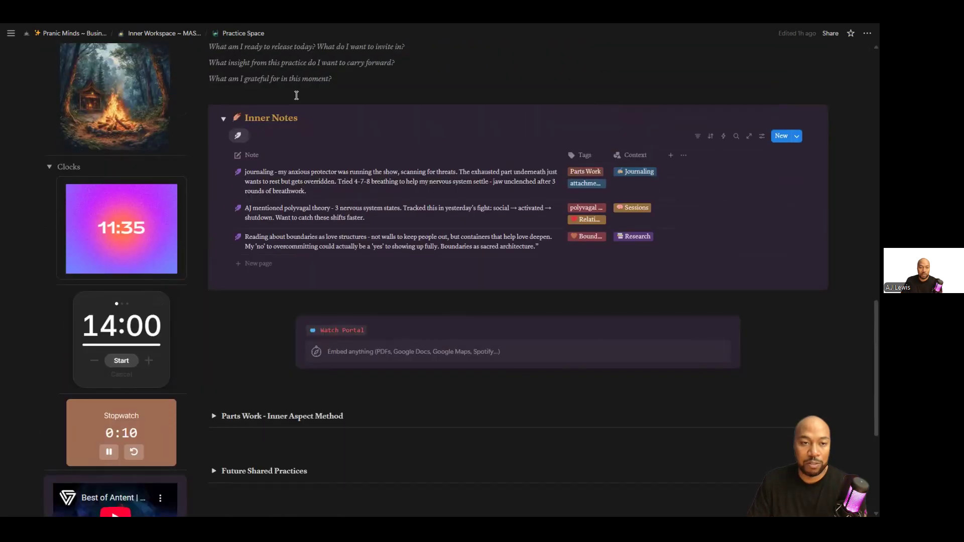
pyautogui.click(223, 120)
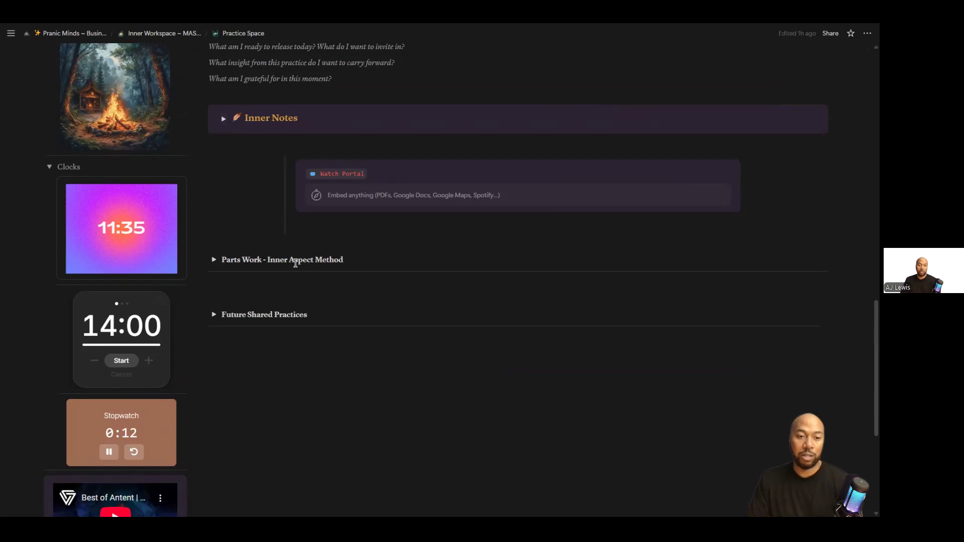
# Expand Parts Work - Inner Aspect Method, read through its explanation and parts gallery, and collapse it again
pyautogui.scroll(3, 295, 263)
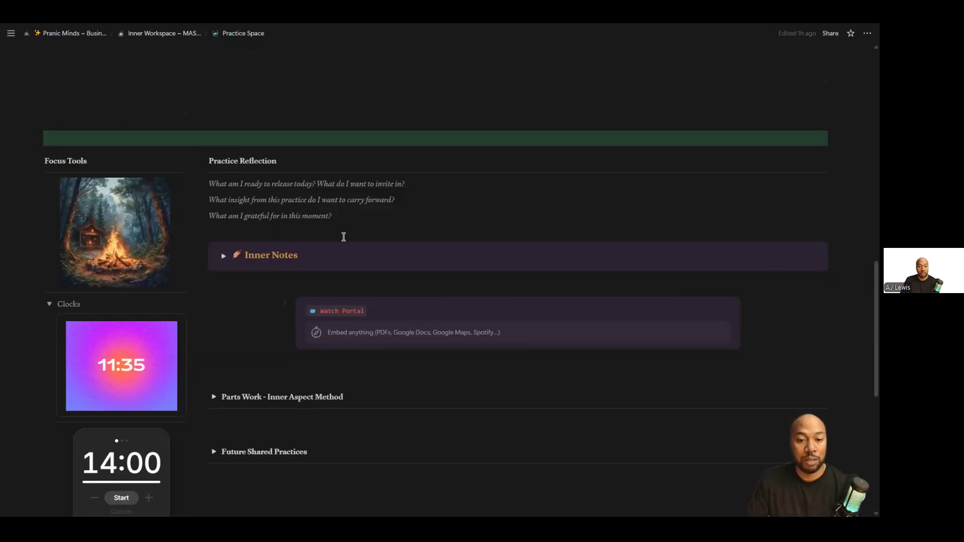
pyautogui.click(214, 397)
pyautogui.scroll(-3, 316, 301)
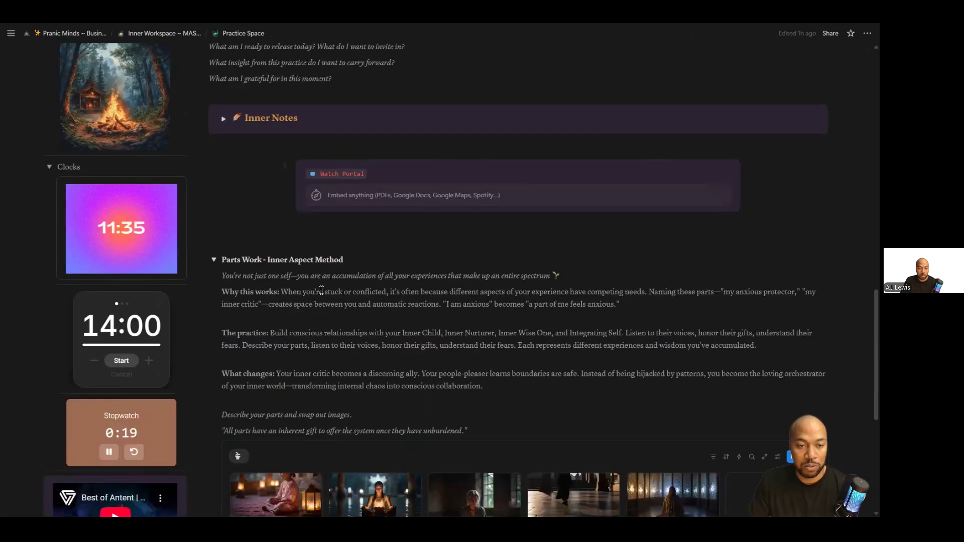
pyautogui.scroll(-3, 324, 289)
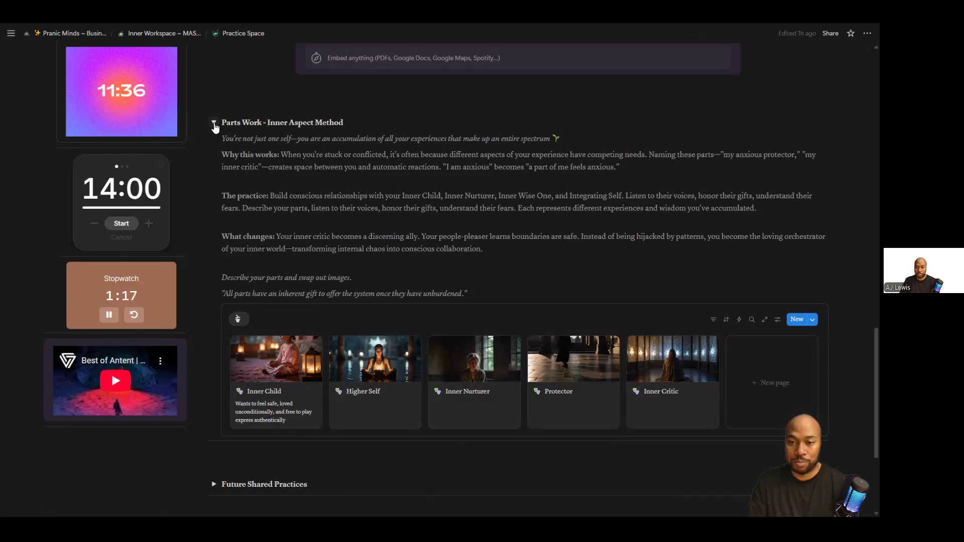
pyautogui.click(215, 124)
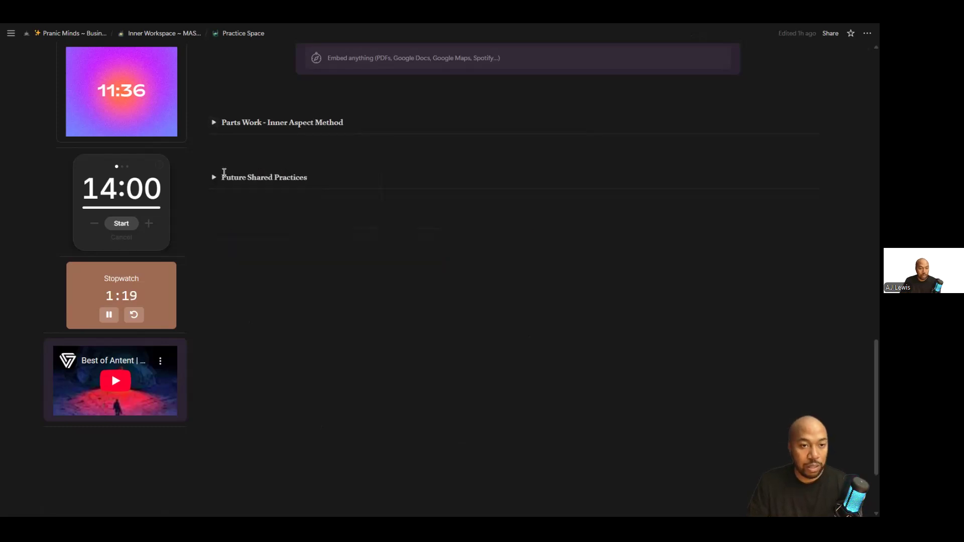
# Expand Future Shared Practices to view its Future Practices table, and collapse it again
pyautogui.click(215, 178)
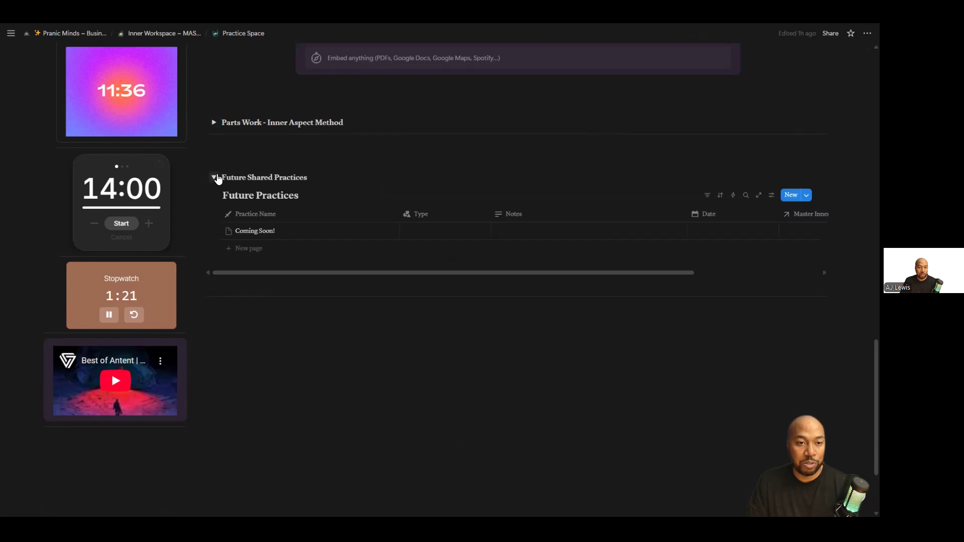
pyautogui.scroll(6, 307, 298)
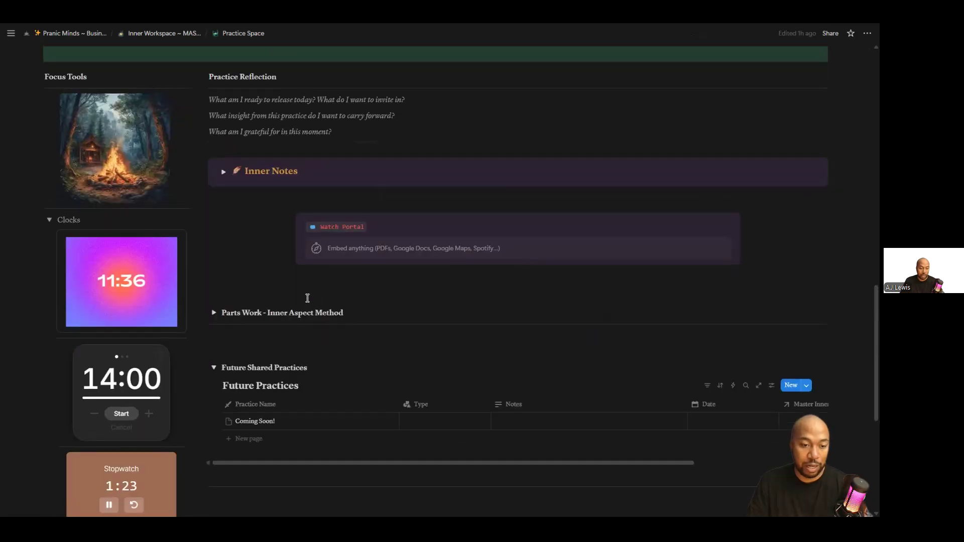
pyautogui.scroll(-5, 307, 298)
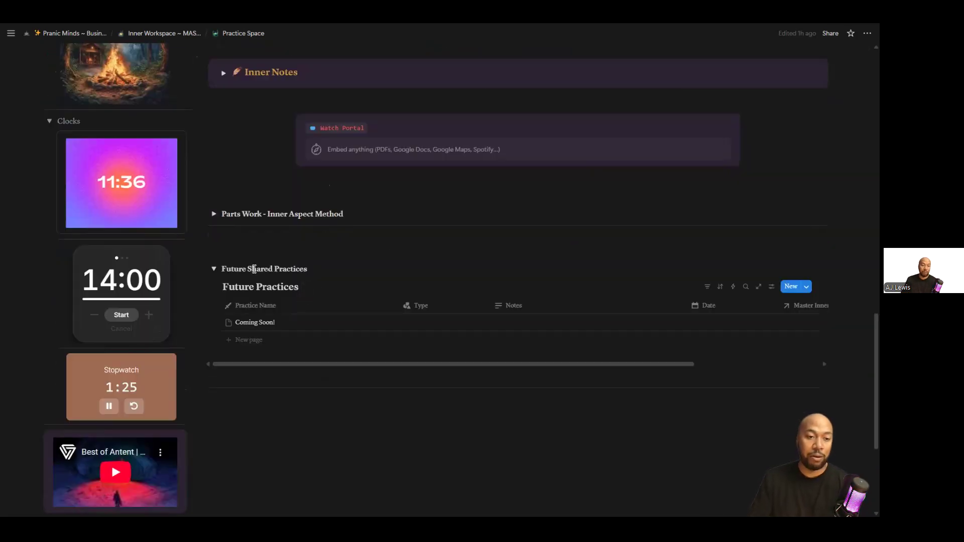
pyautogui.click(215, 269)
# Return to Inner Workspace ~ MASTER and open the Inner Notes Sanctuary page from the links beside the Session Guide
pyautogui.scroll(20, 307, 271)
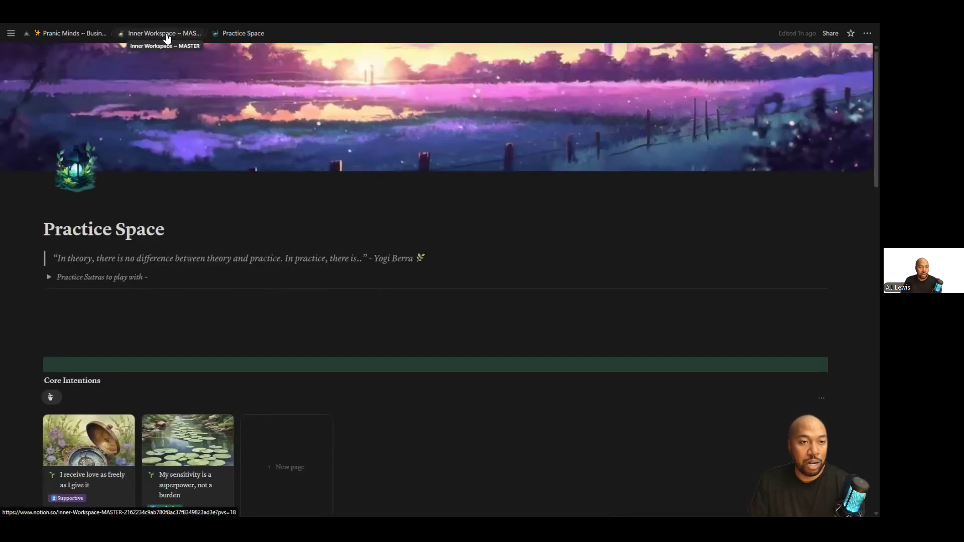
pyautogui.click(166, 35)
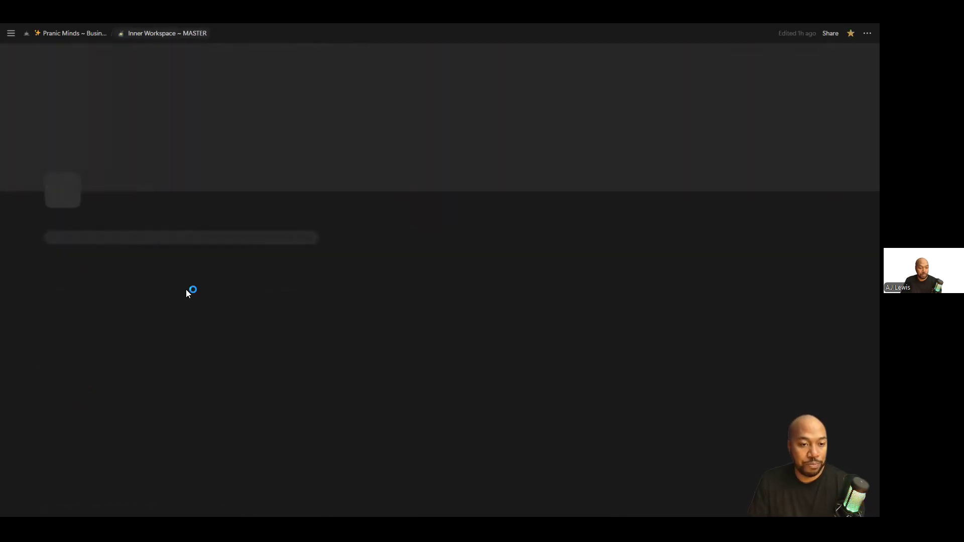
pyautogui.scroll(-7, 178, 279)
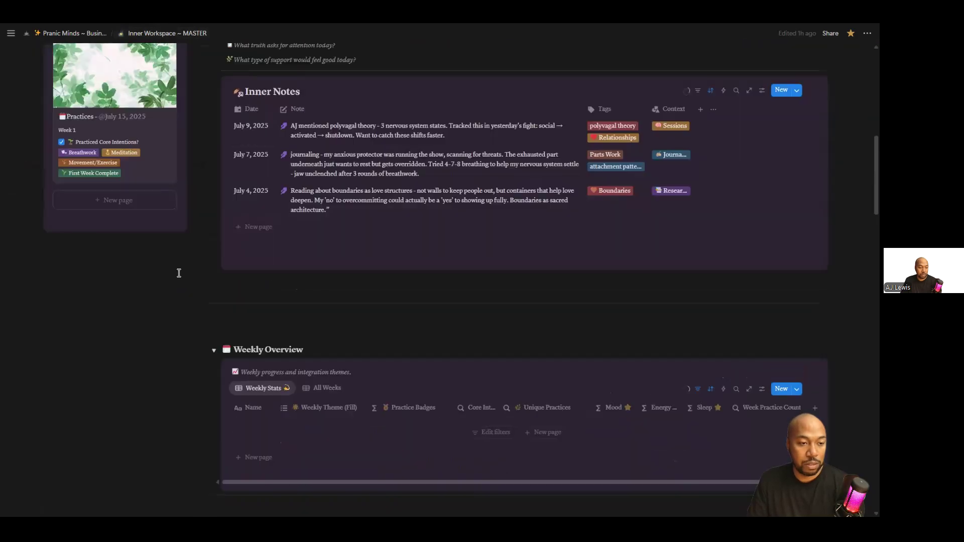
pyautogui.scroll(-6, 174, 272)
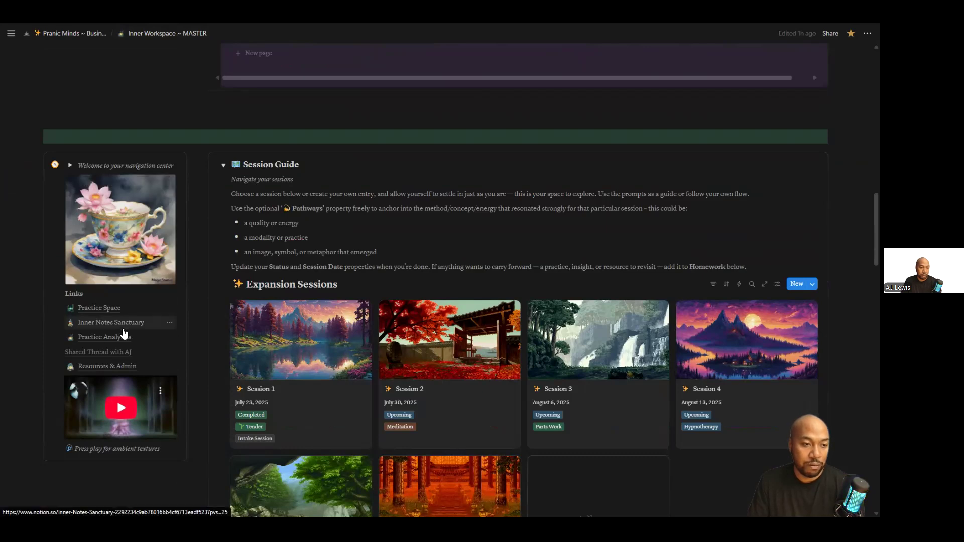
pyautogui.scroll(-2, 128, 251)
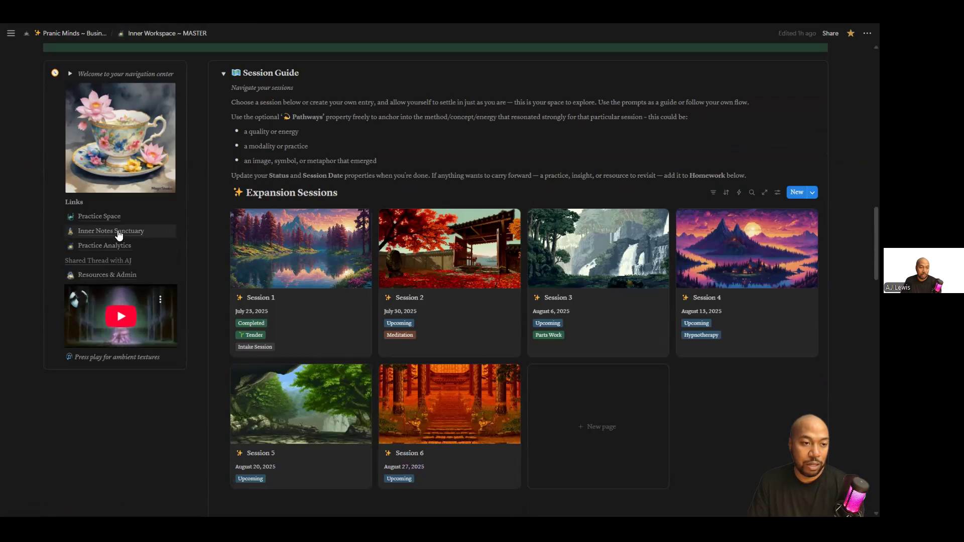
pyautogui.click(118, 234)
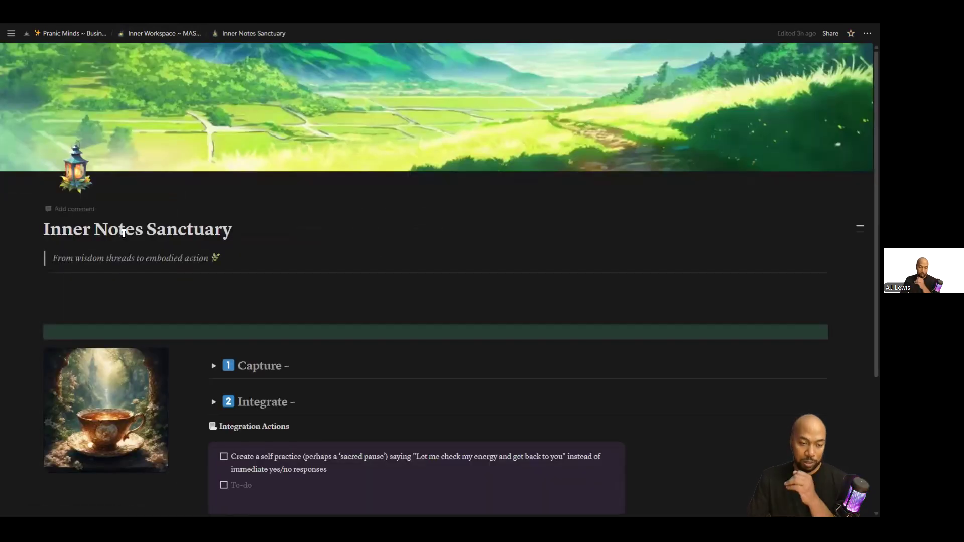
# Look over the Inner Notes Sanctuary page and expand its Capture section
pyautogui.scroll(-4, 171, 261)
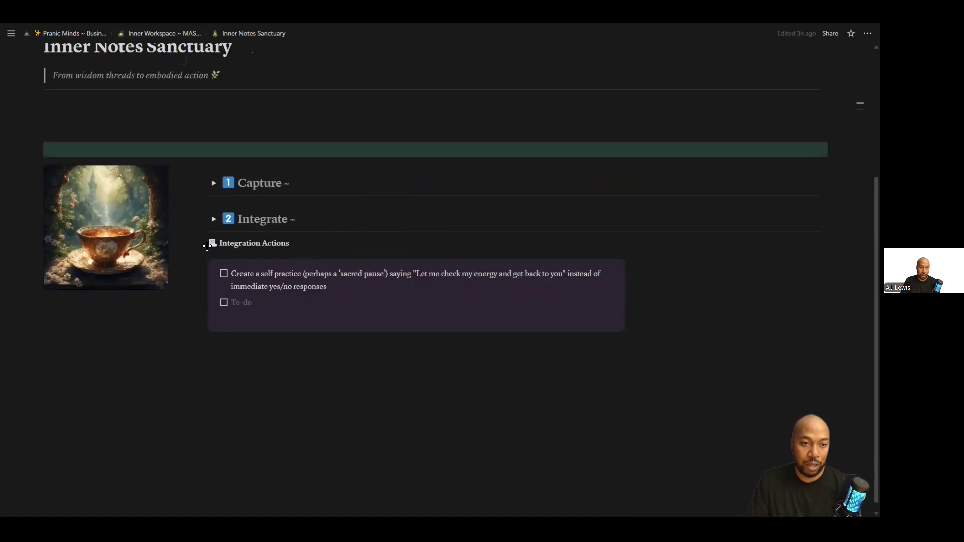
pyautogui.scroll(2, 245, 188)
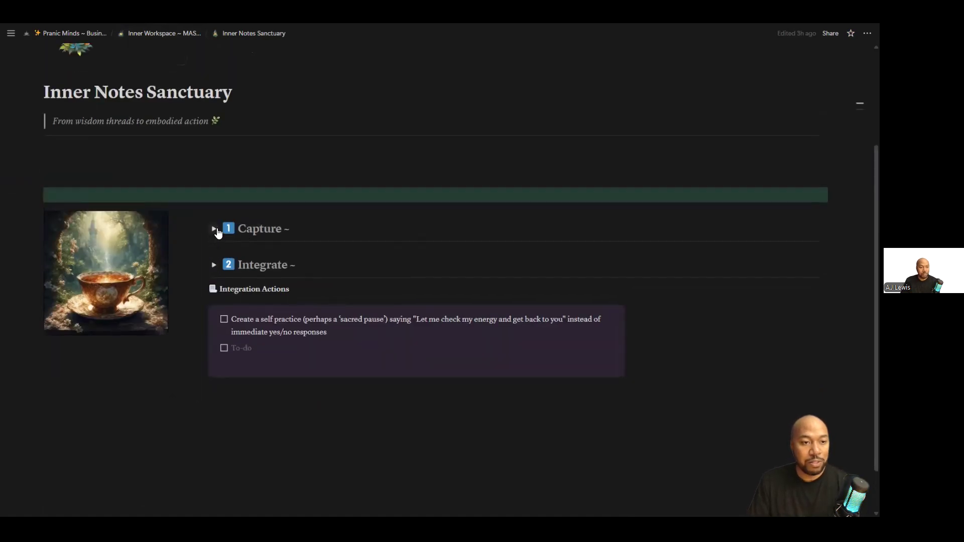
pyautogui.click(214, 230)
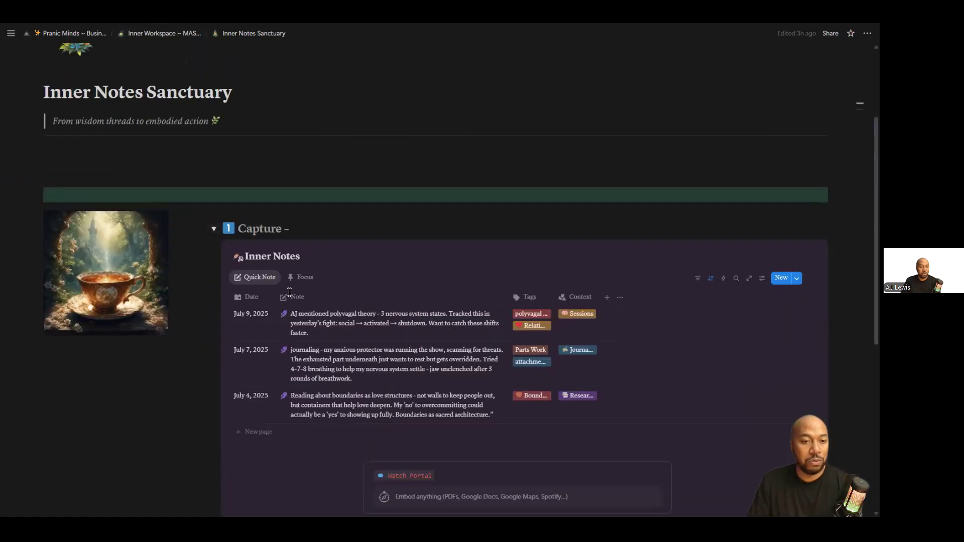
# Look through the Capture section, switch Inner Notes to the Focus view, check the boundaries note's properties, and close the note
pyautogui.scroll(-3, 455, 397)
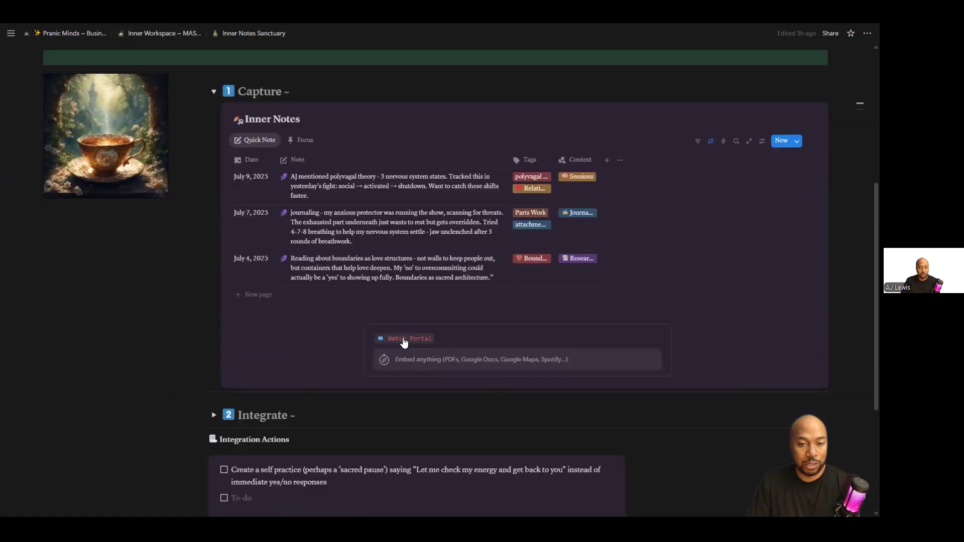
pyautogui.scroll(-2, 334, 310)
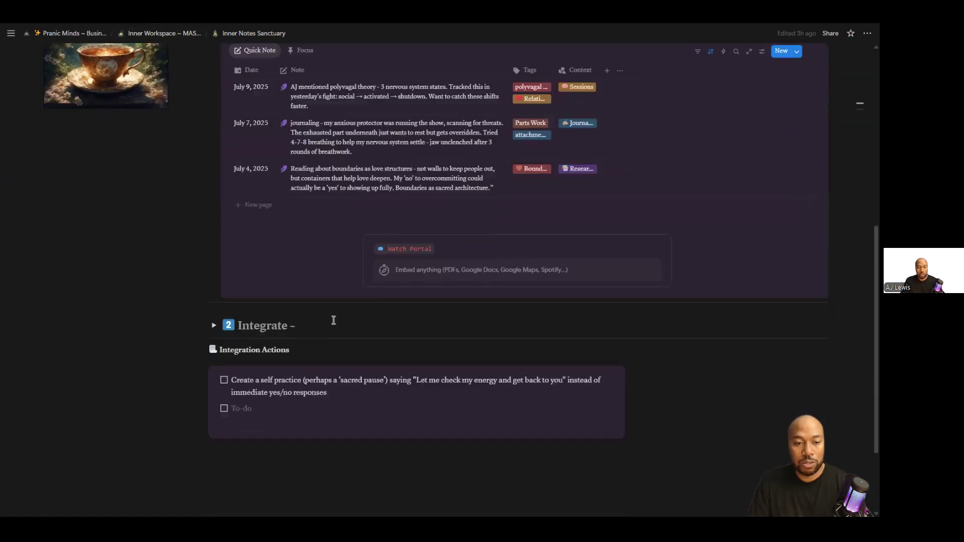
pyautogui.scroll(3, 301, 366)
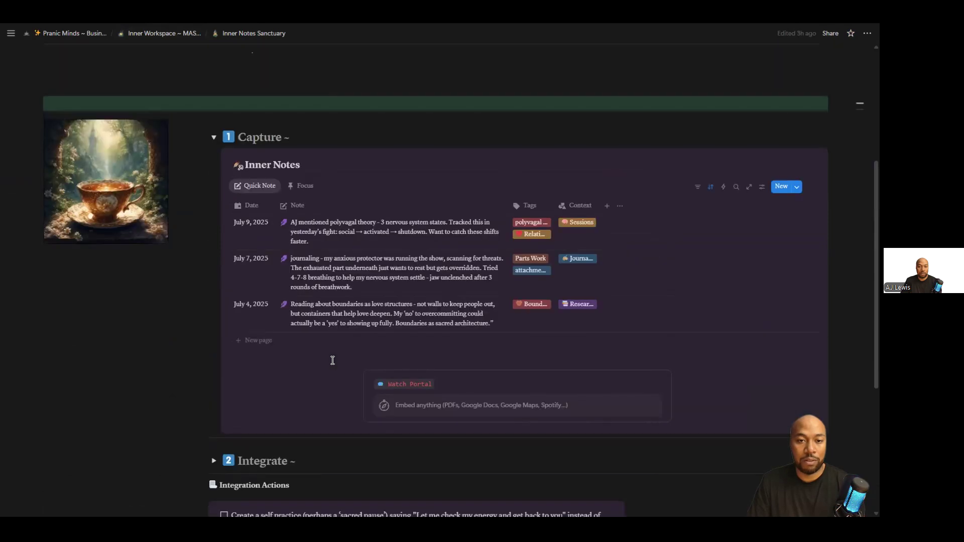
pyautogui.scroll(-2, 334, 345)
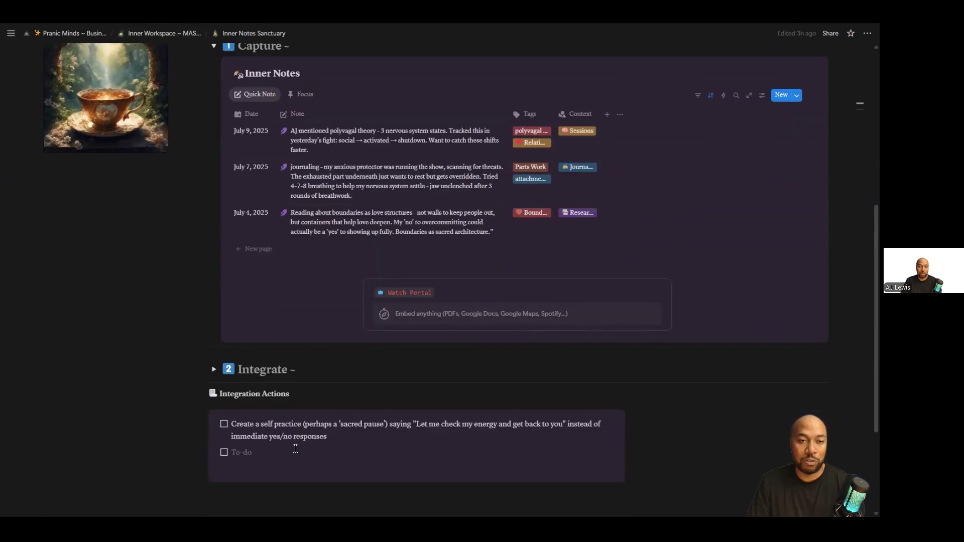
pyautogui.scroll(2, 286, 241)
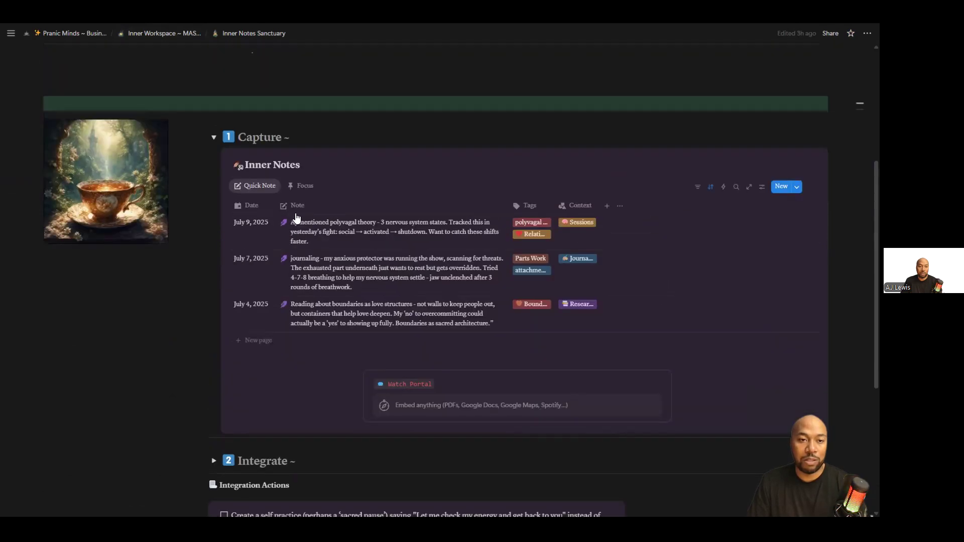
pyautogui.click(297, 191)
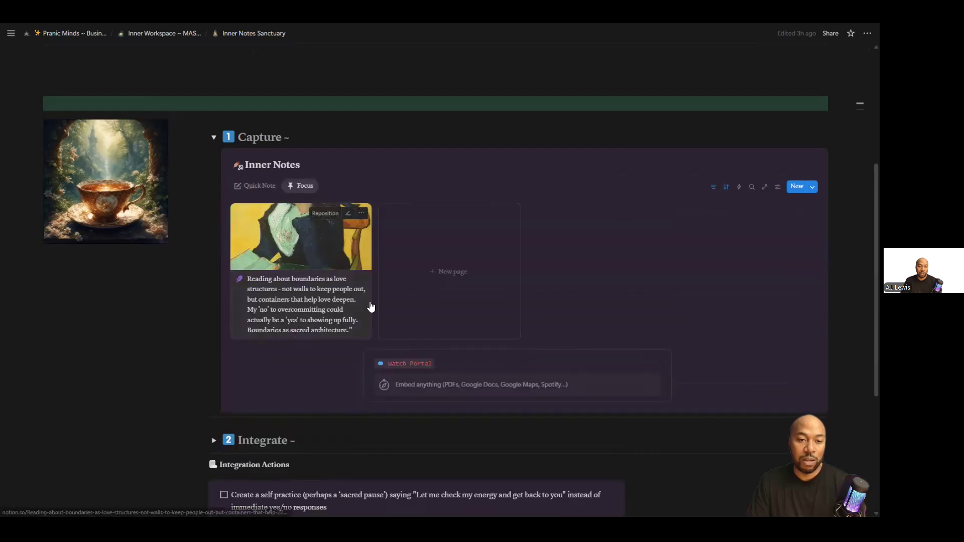
pyautogui.click(289, 265)
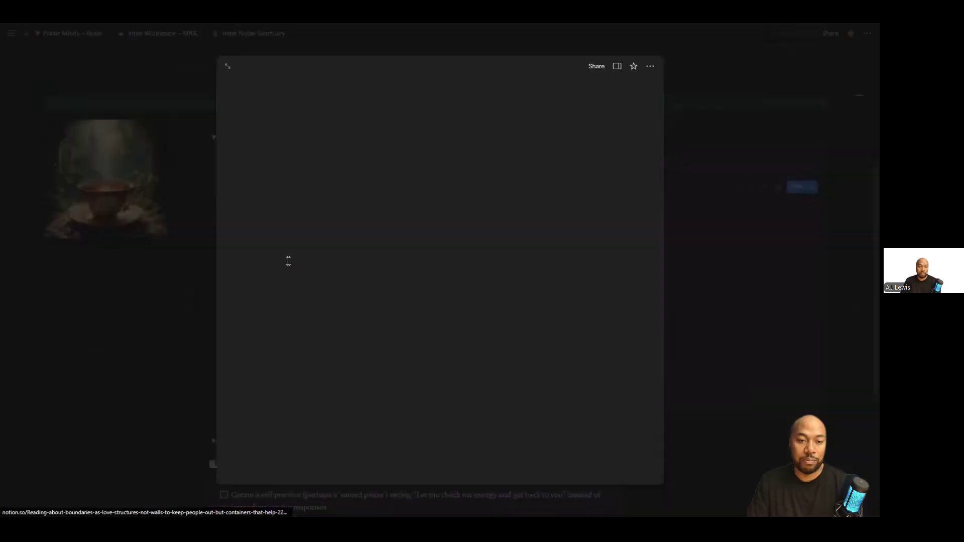
pyautogui.scroll(-2, 369, 279)
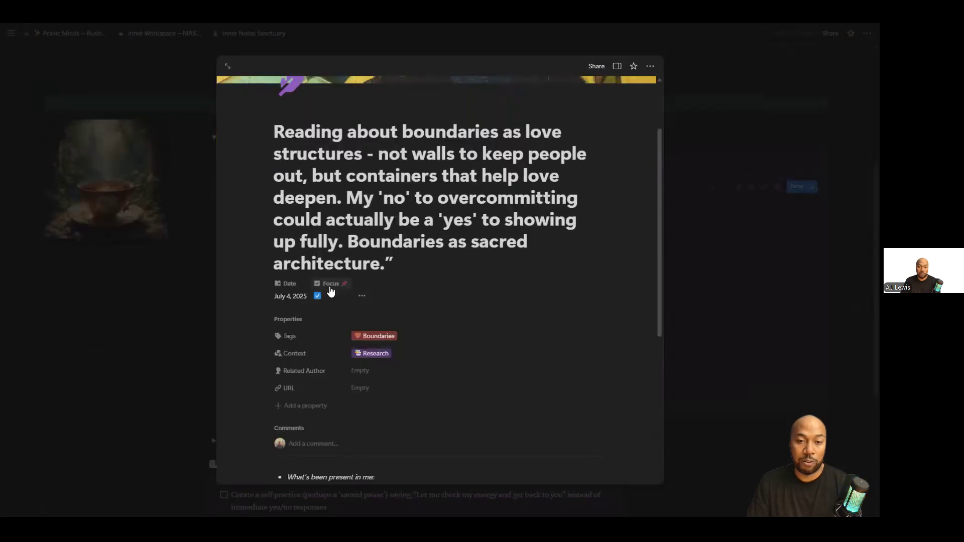
pyautogui.click(633, 259)
pyautogui.click(696, 196)
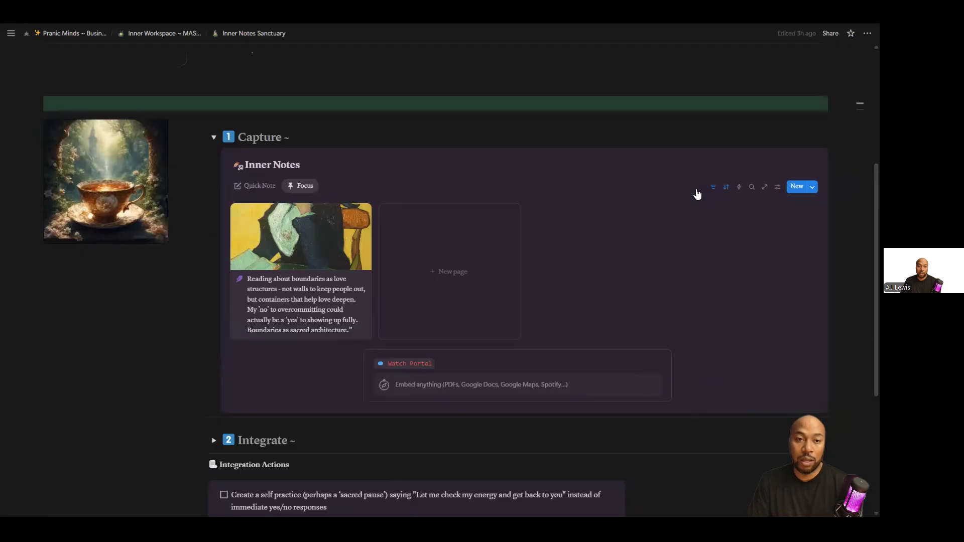
# Expand the Integrate section, read its guidance on turning Focus insights into actions, and collapse it again
pyautogui.scroll(-3, 380, 250)
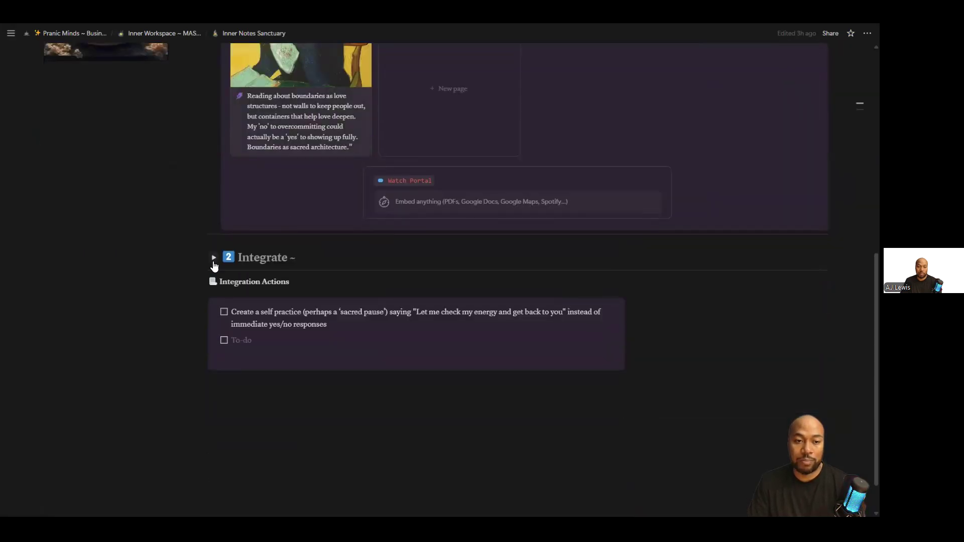
pyautogui.click(214, 260)
pyautogui.scroll(3, 364, 251)
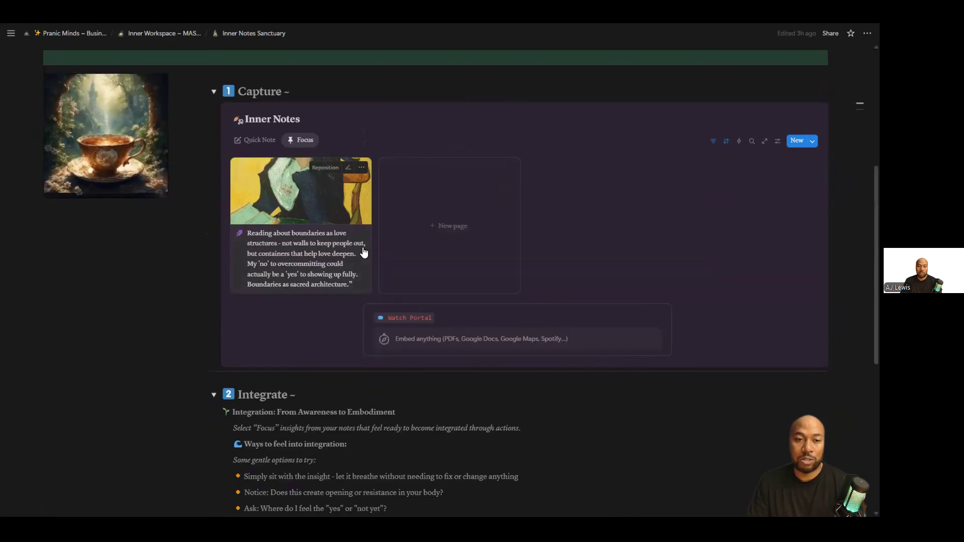
pyautogui.scroll(-3, 290, 217)
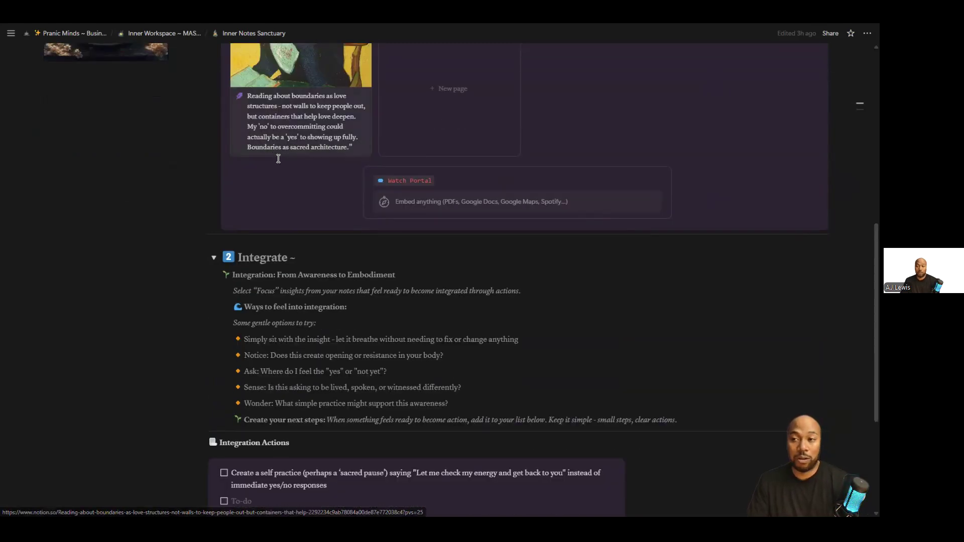
pyautogui.scroll(-2, 371, 309)
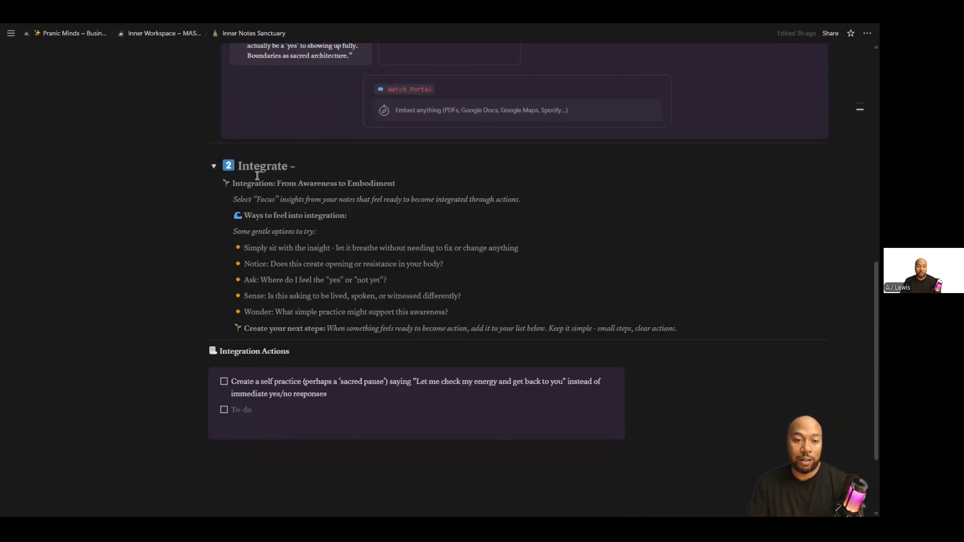
pyautogui.scroll(-2, 257, 176)
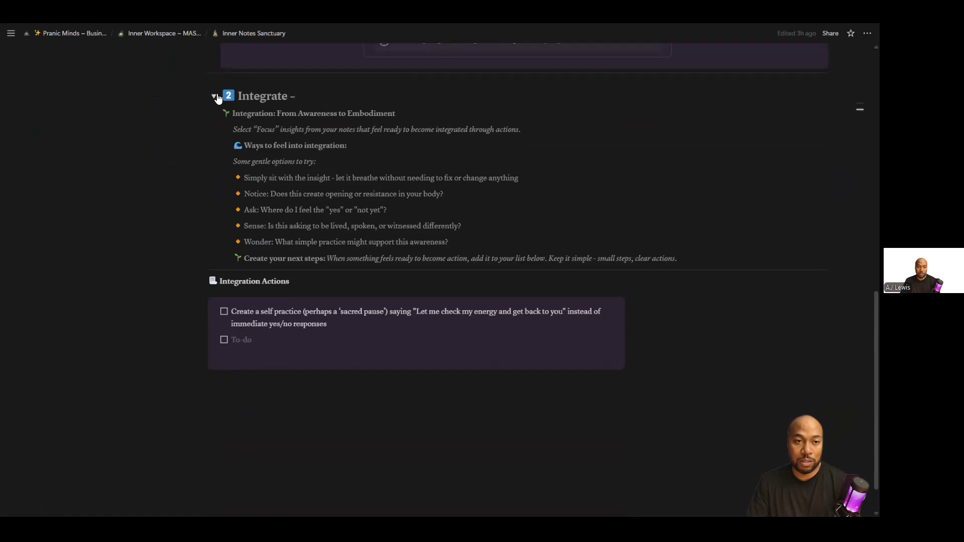
pyautogui.click(215, 97)
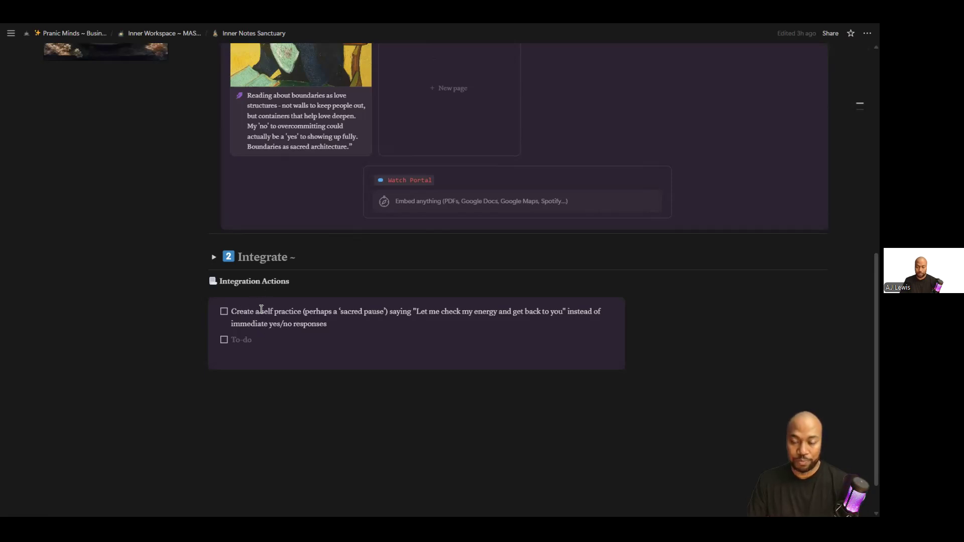
# Collapse the Capture section of the Inner Notes Sanctuary
pyautogui.scroll(5, 261, 310)
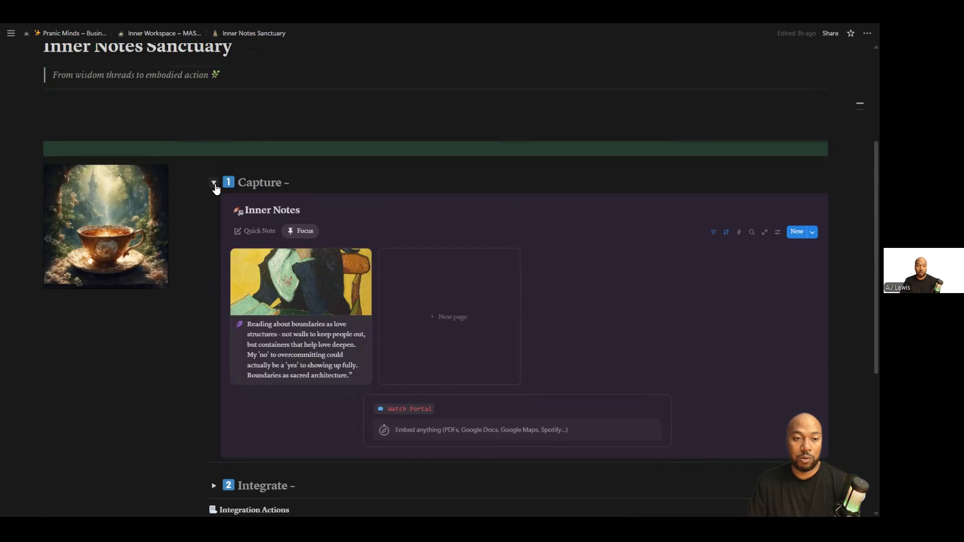
pyautogui.scroll(2, 216, 188)
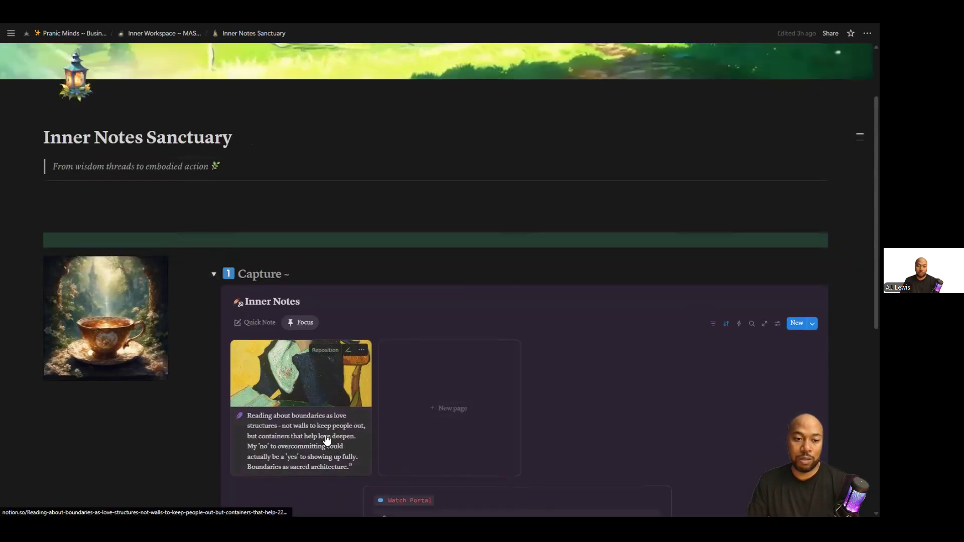
pyautogui.click(214, 275)
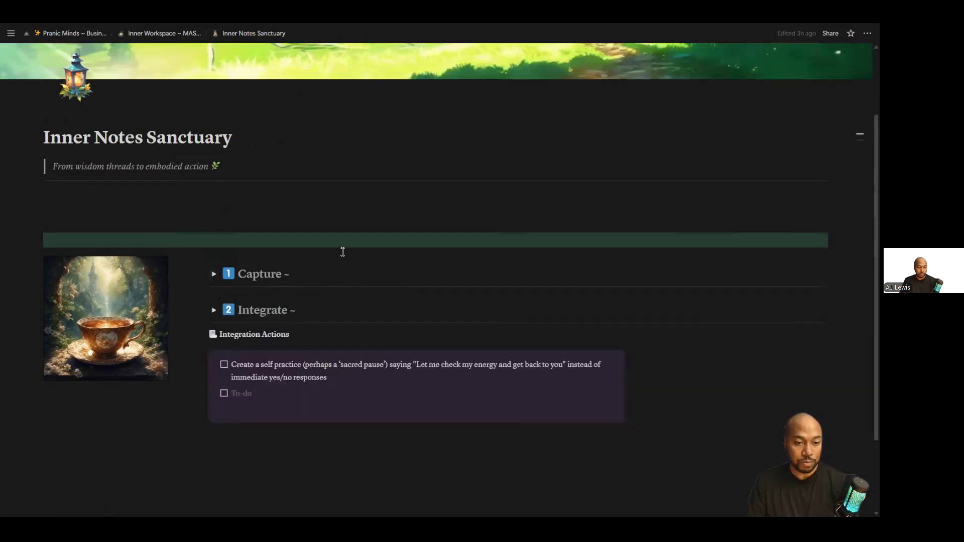
# Return to Inner Workspace ~ MASTER and open the Practice Analytics page from the links beside the Session Guide
pyautogui.scroll(-4, 153, 326)
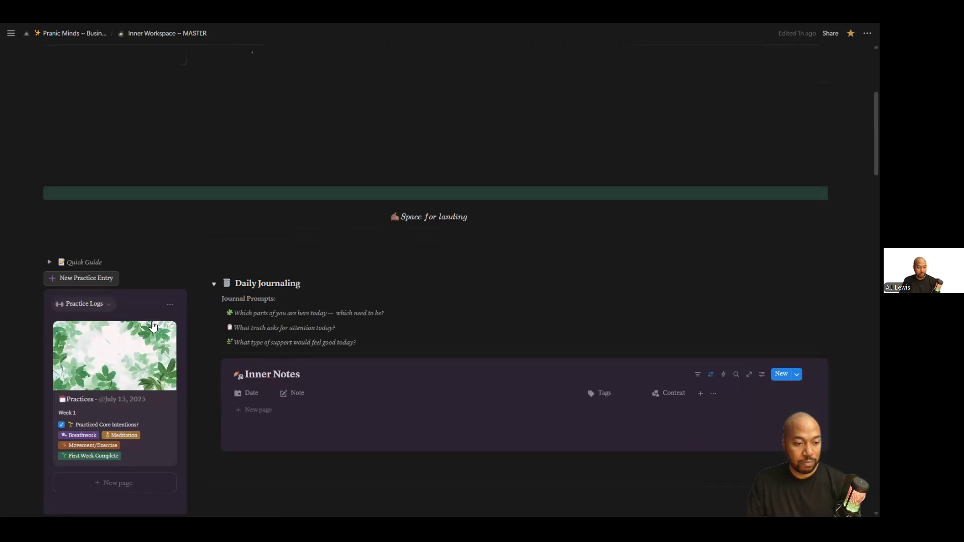
pyautogui.scroll(-10, 155, 311)
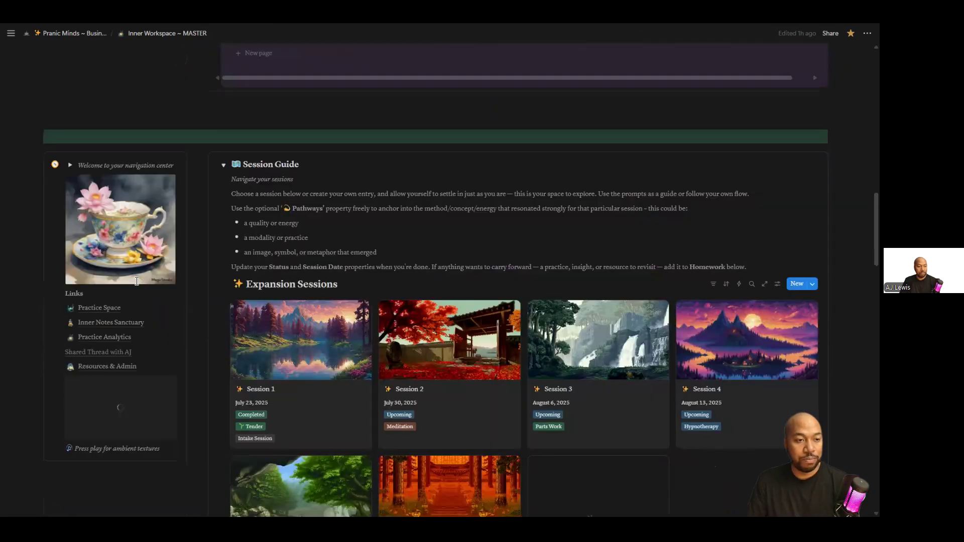
pyautogui.scroll(-3, 111, 207)
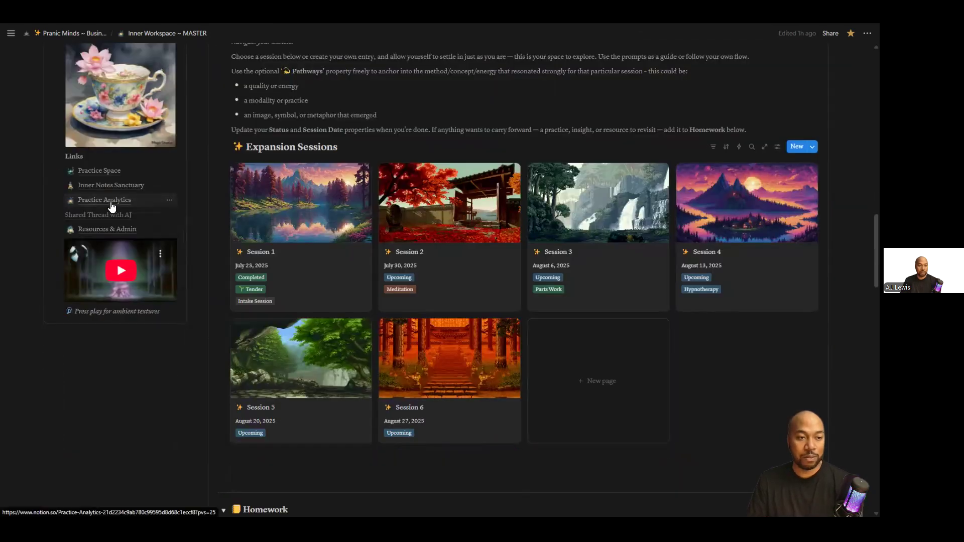
pyautogui.click(112, 200)
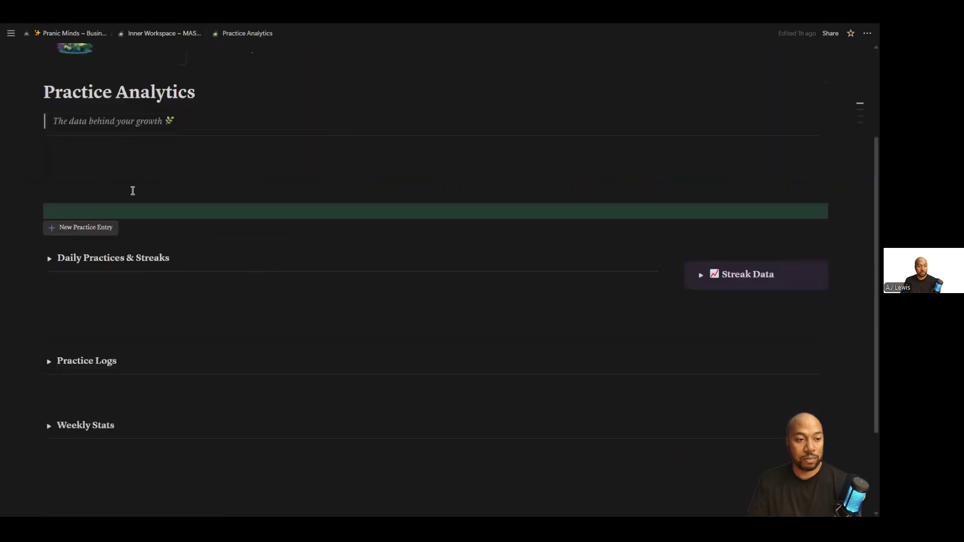
# Look over the Practice Analytics page and expand Streak Data to review its practice totals, streaks and badges
pyautogui.scroll(-2, 133, 190)
pyautogui.scroll(3, 134, 191)
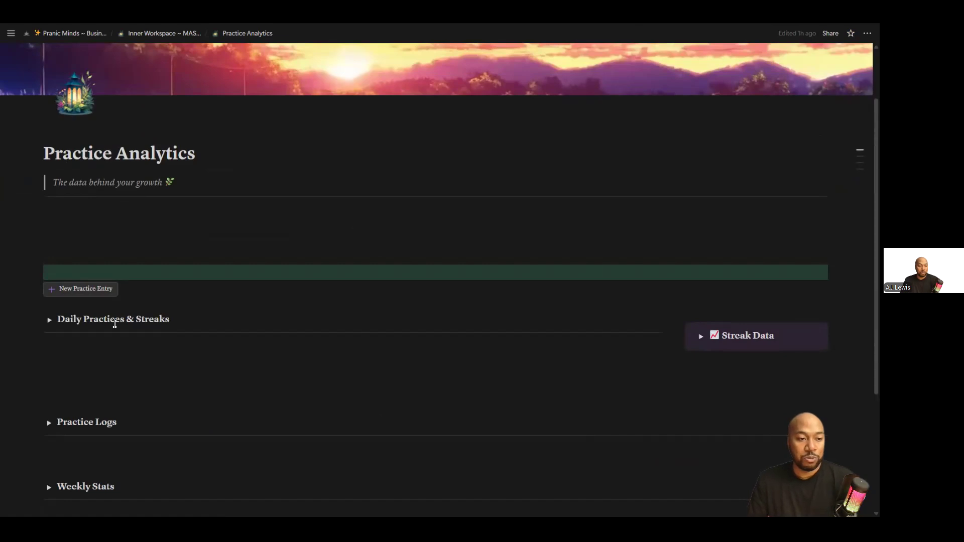
pyautogui.scroll(-2, 400, 238)
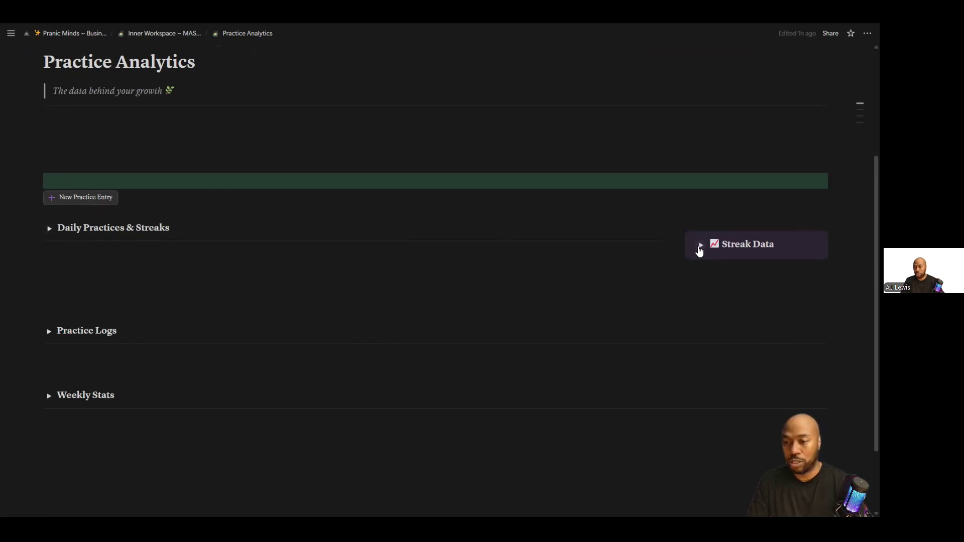
pyautogui.click(699, 248)
pyautogui.scroll(-3, 693, 241)
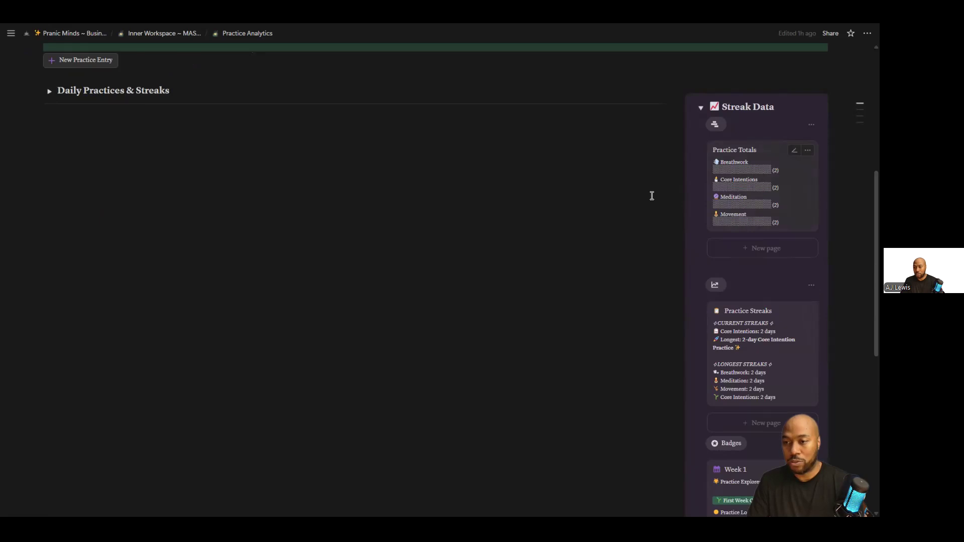
pyautogui.scroll(-2, 743, 281)
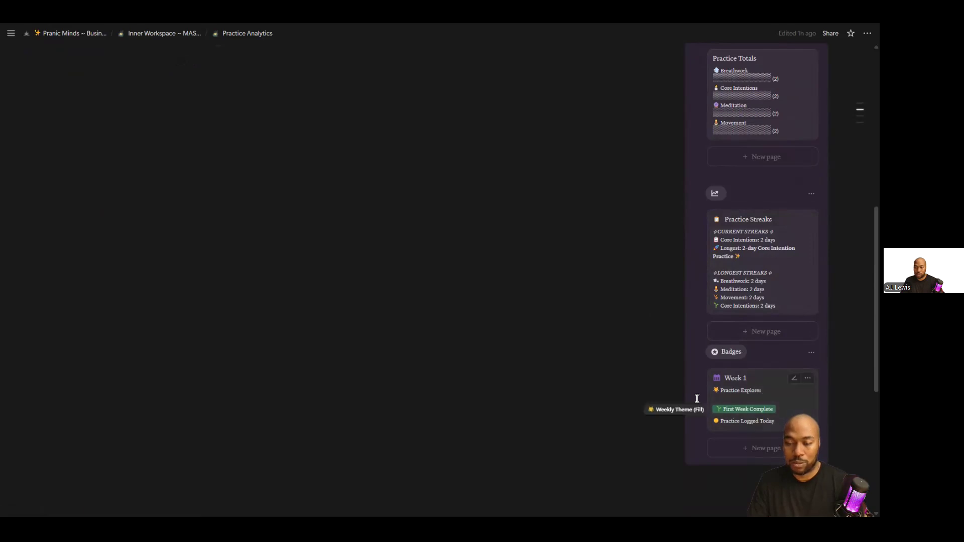
pyautogui.scroll(1, 425, 288)
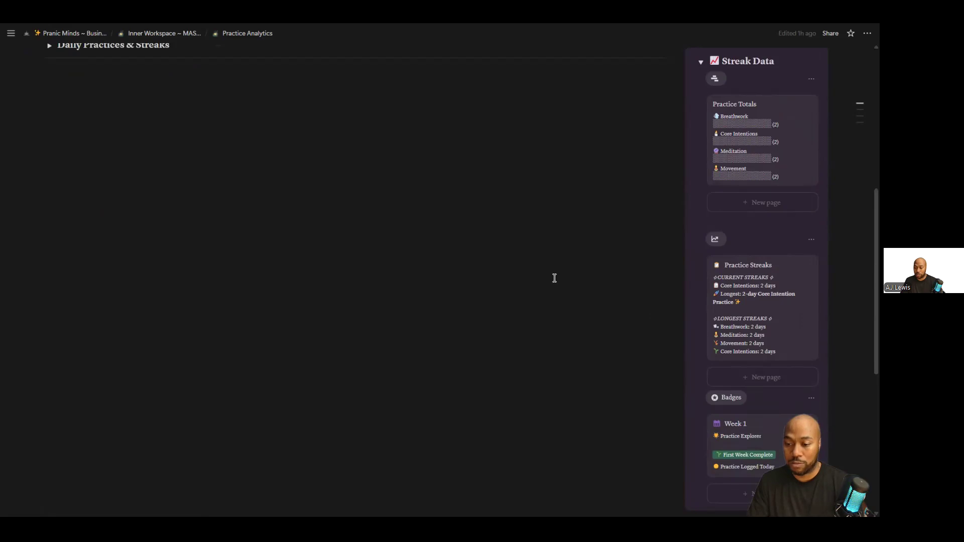
pyautogui.scroll(1, 560, 285)
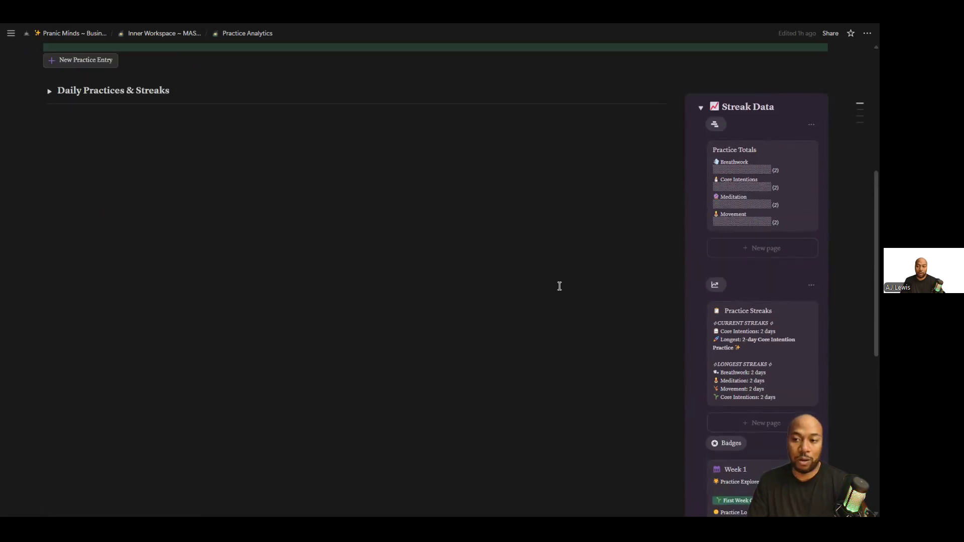
# Expand Daily Practices & Streaks and examine the Practice Tracker cards and the Inner Notes table
pyautogui.scroll(5, 437, 253)
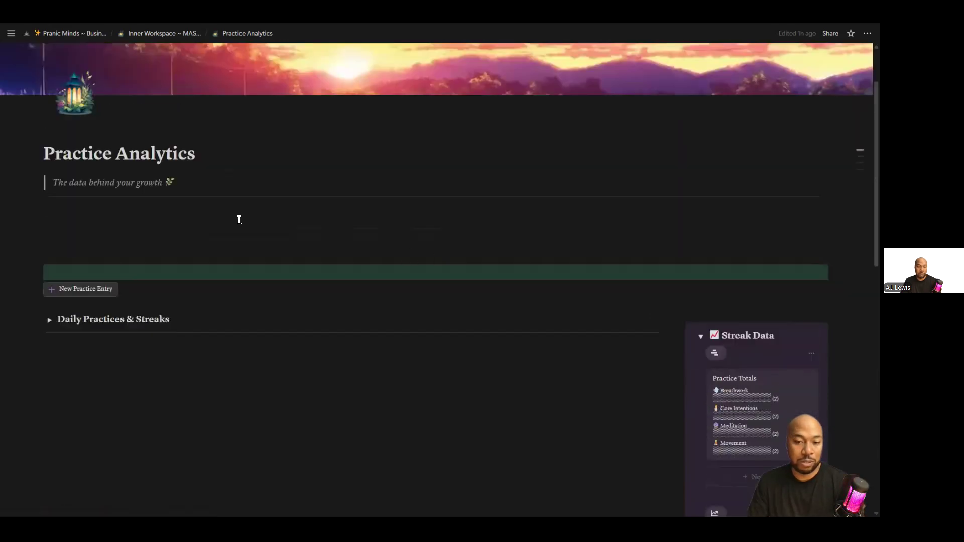
pyautogui.scroll(-3, 239, 220)
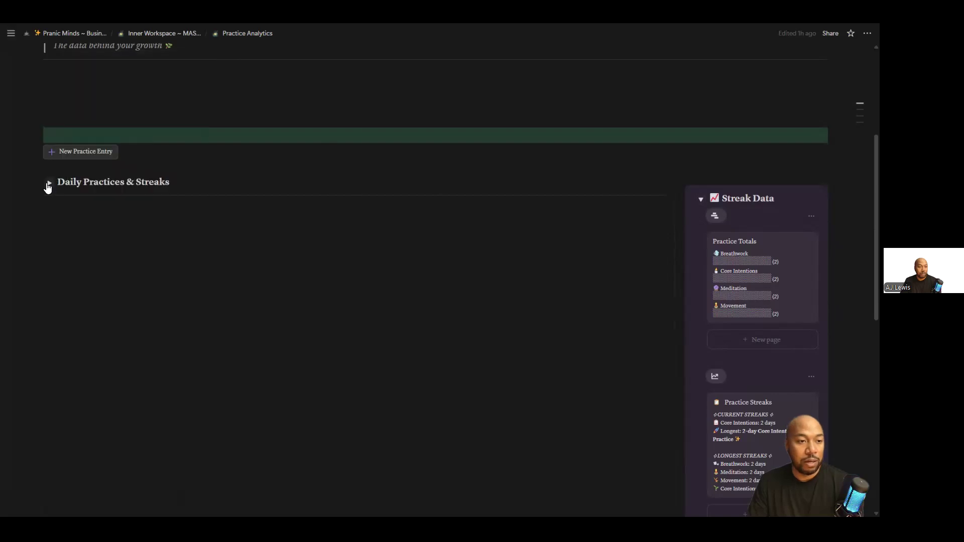
pyautogui.click(49, 184)
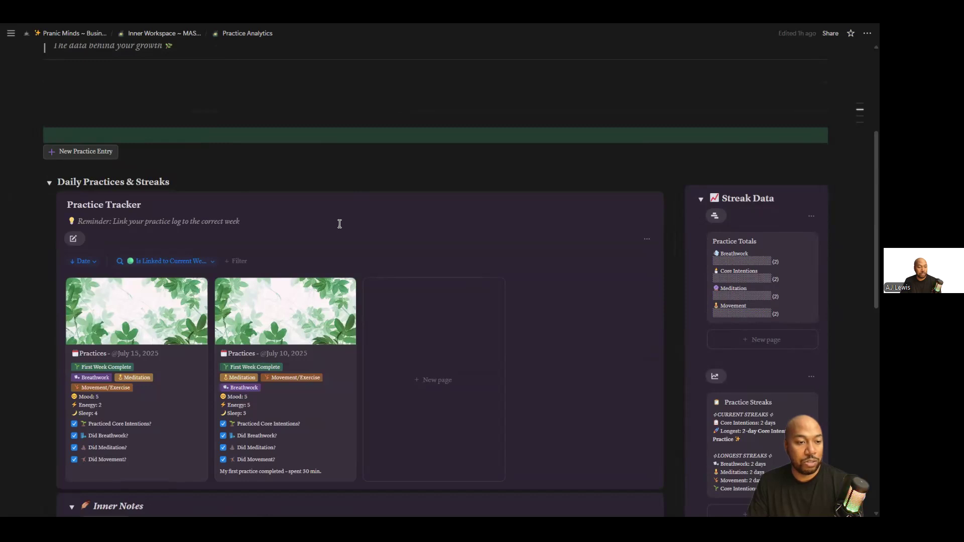
pyautogui.scroll(-2, 340, 225)
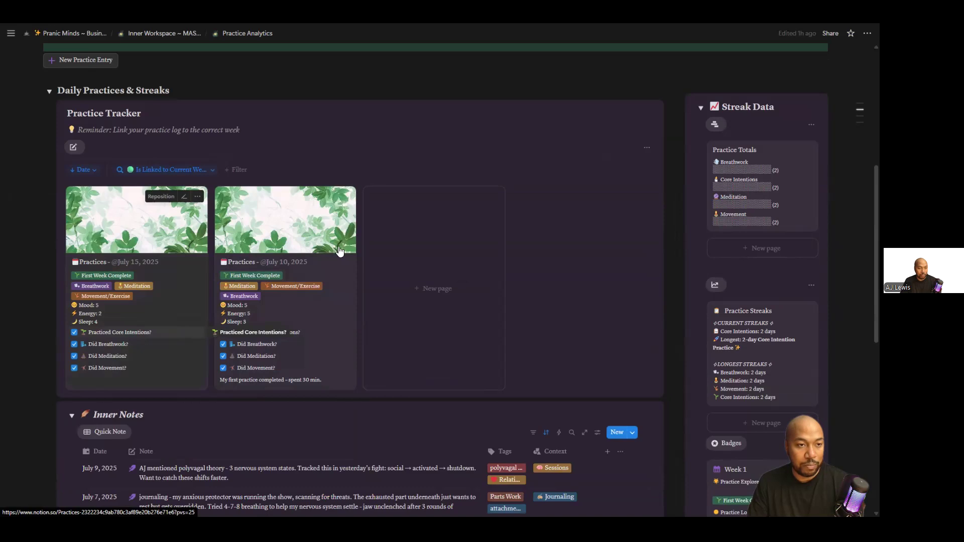
pyautogui.scroll(-2, 312, 228)
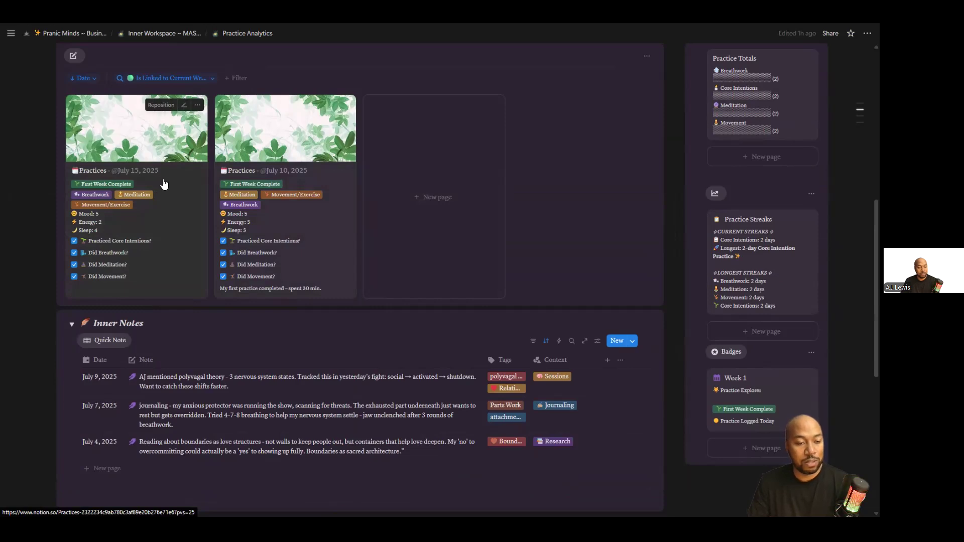
pyautogui.scroll(-4, 165, 185)
pyautogui.scroll(2, 155, 246)
pyautogui.scroll(3, 151, 269)
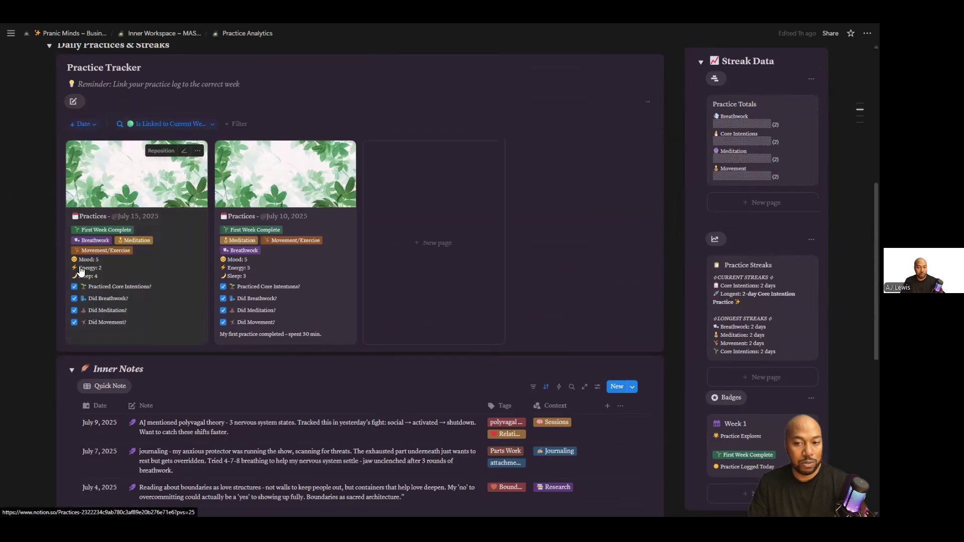
pyautogui.scroll(-3, 231, 291)
pyautogui.scroll(-5, 231, 292)
pyautogui.scroll(4, 142, 258)
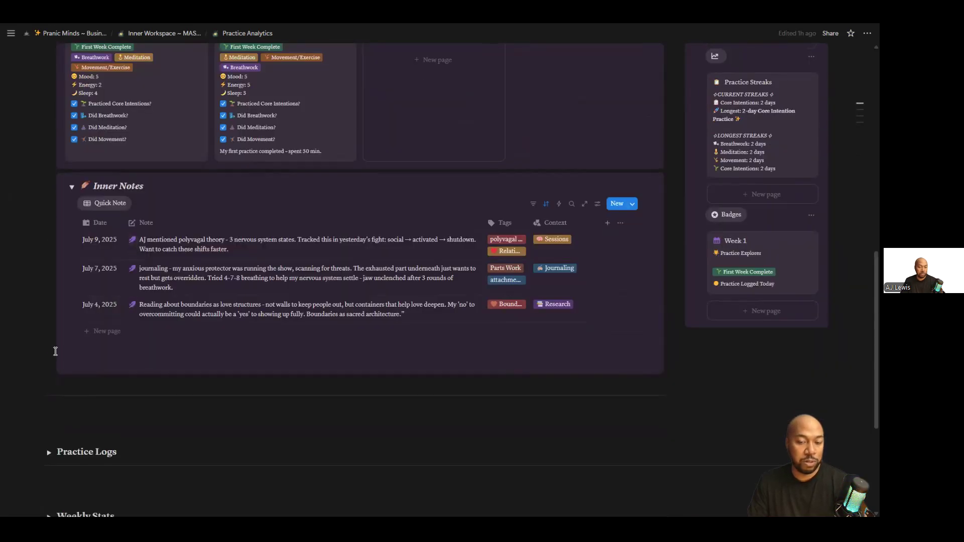
# Expand the Practice Logs and Weekly Stats sections of Practice Analytics and review their tables
pyautogui.scroll(-3, 78, 432)
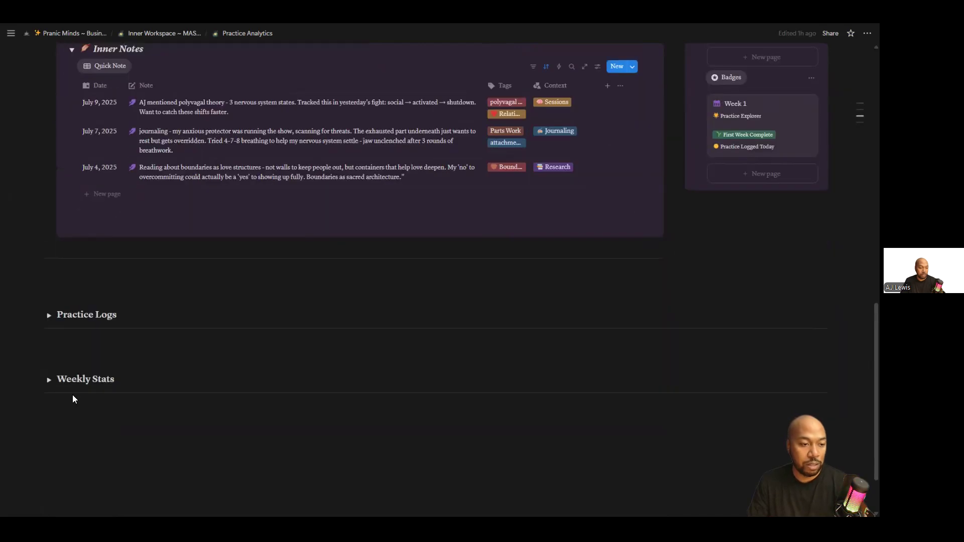
pyautogui.click(49, 315)
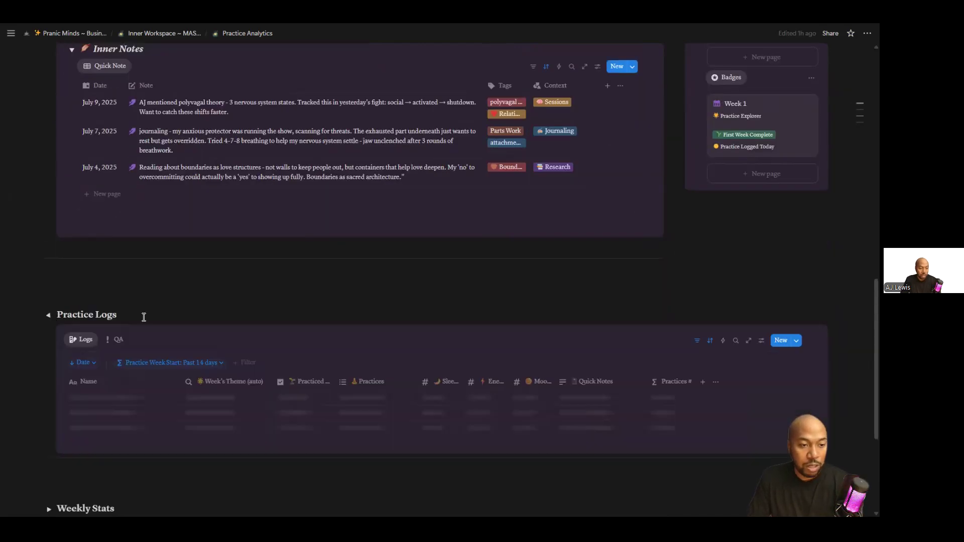
pyautogui.scroll(-5, 148, 321)
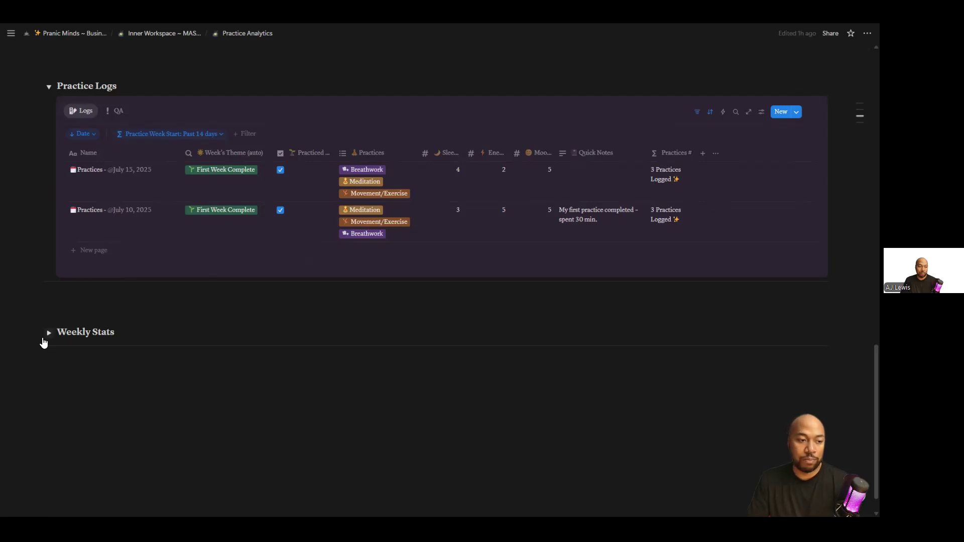
pyautogui.click(49, 332)
pyautogui.scroll(-3, 201, 318)
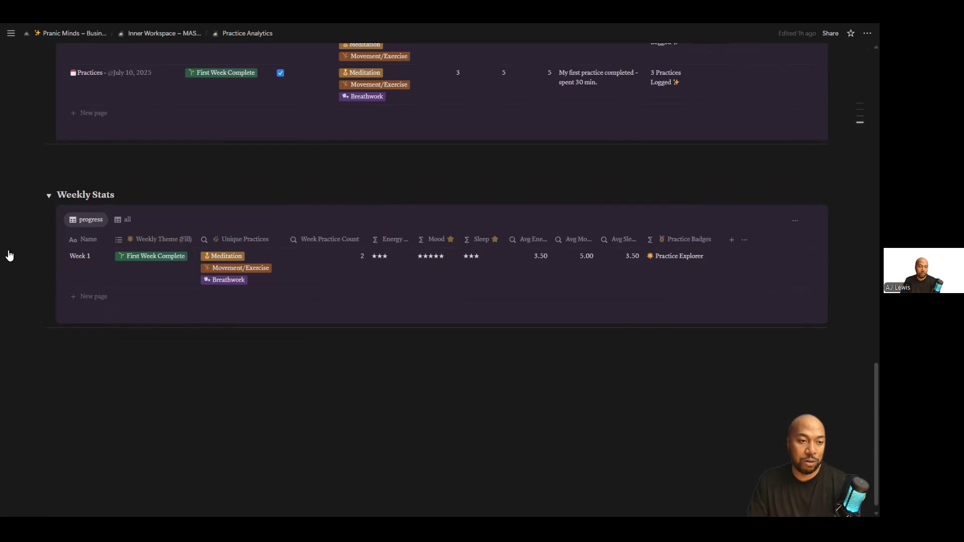
# Collapse the Weekly Stats, Practice Logs and Daily Practices & Streaks sections of the Practice Analytics page
pyautogui.click(49, 196)
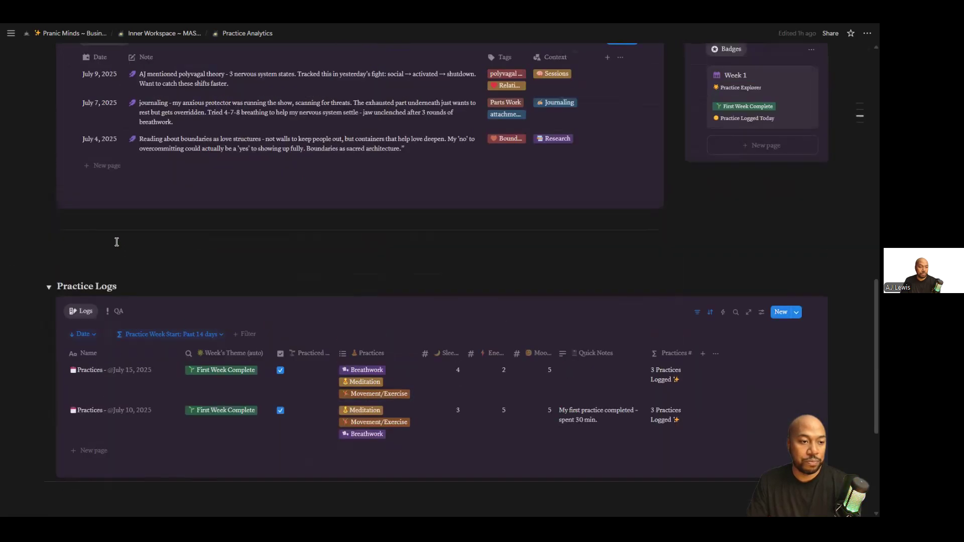
pyautogui.click(49, 286)
pyautogui.scroll(10, 89, 275)
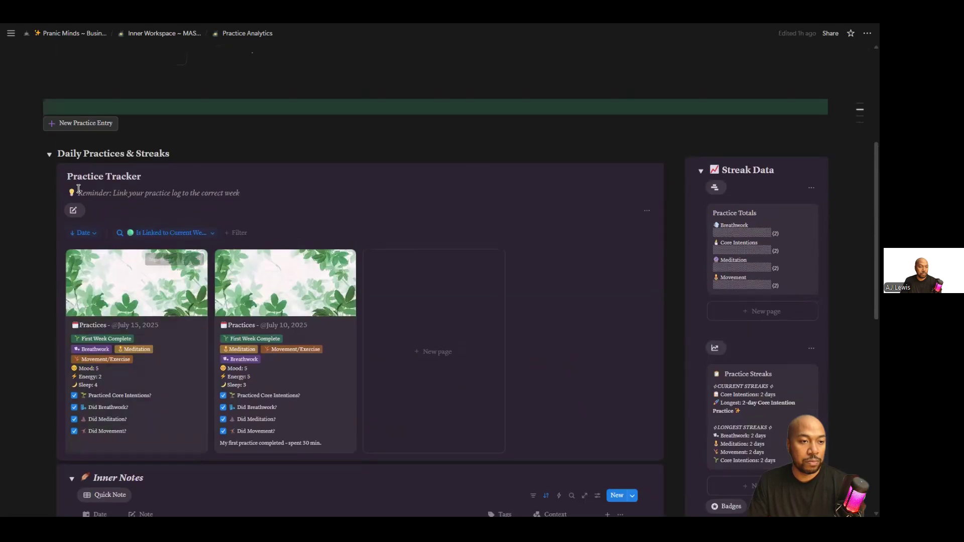
pyautogui.click(48, 154)
pyautogui.scroll(5, 181, 251)
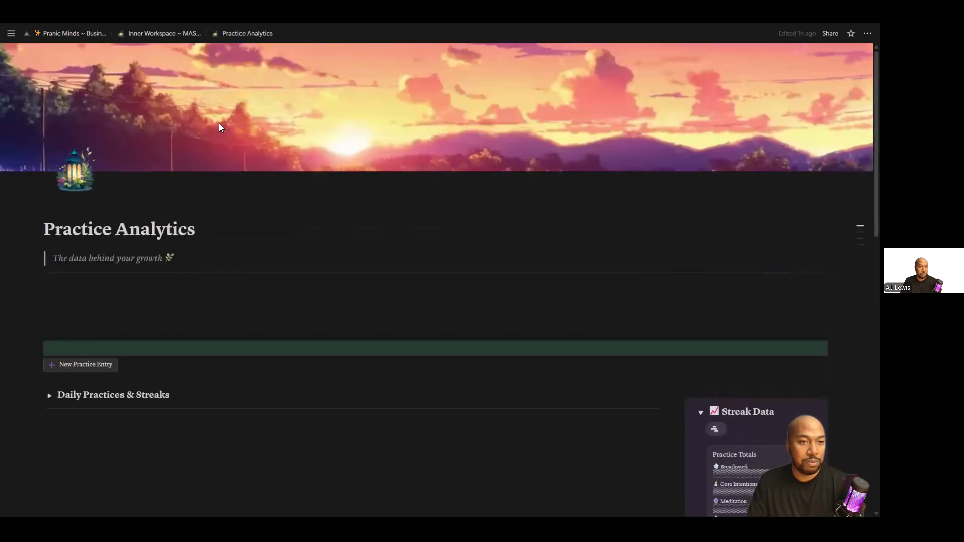
# Return to Inner Workspace ~ MASTER, open the Shared Thread page linked beside the Session Guide and review its Message Feed
pyautogui.click(167, 34)
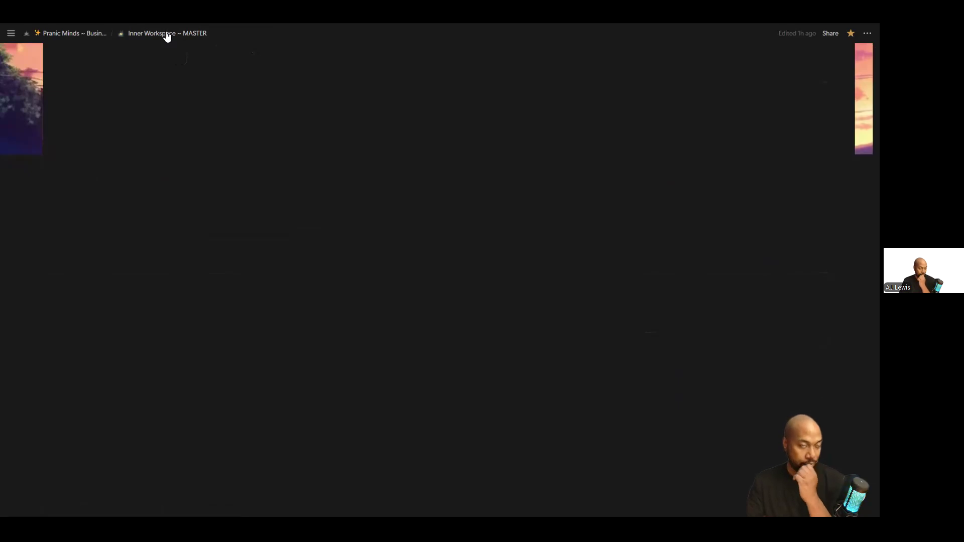
pyautogui.scroll(-10, 294, 346)
pyautogui.scroll(-8, 209, 277)
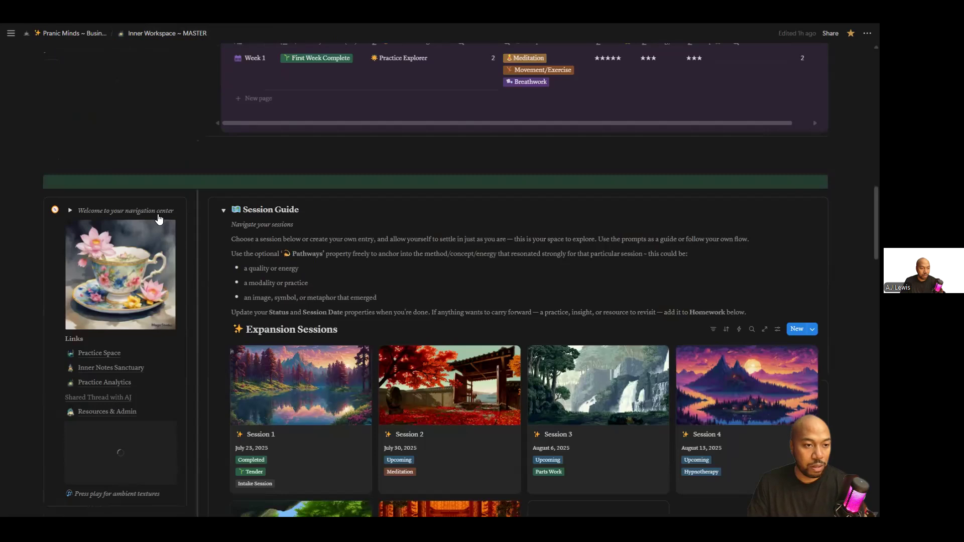
pyautogui.scroll(-4, 158, 219)
pyautogui.moveTo(118, 217)
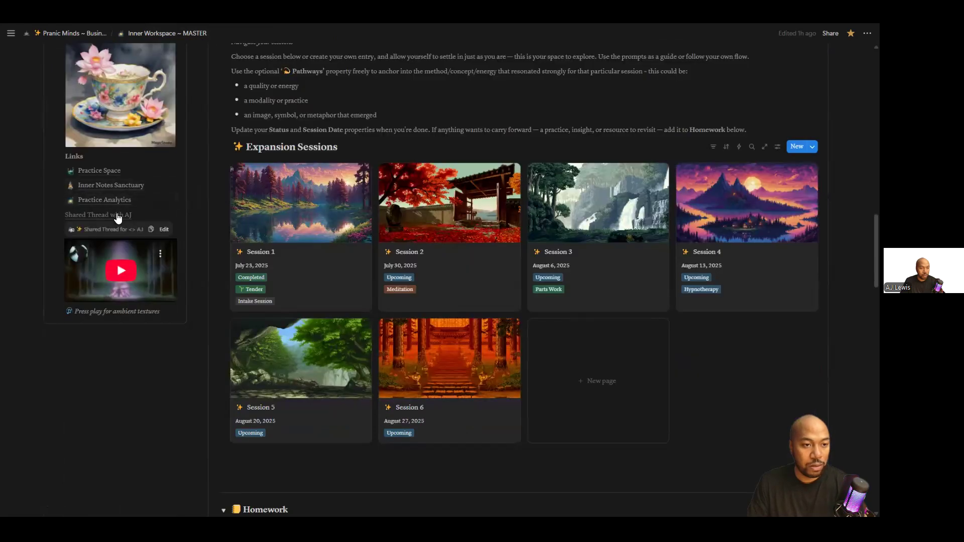
pyautogui.click(117, 215)
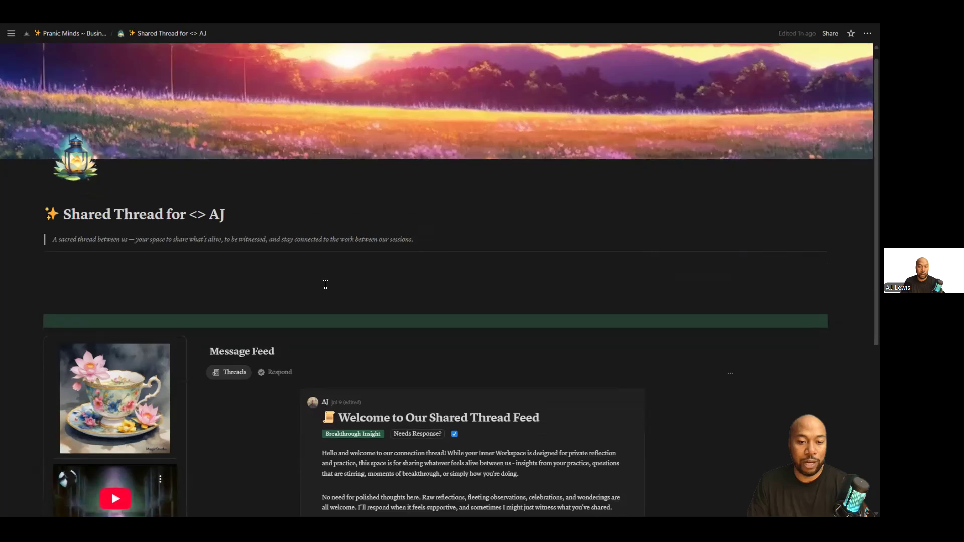
pyautogui.scroll(-3, 325, 285)
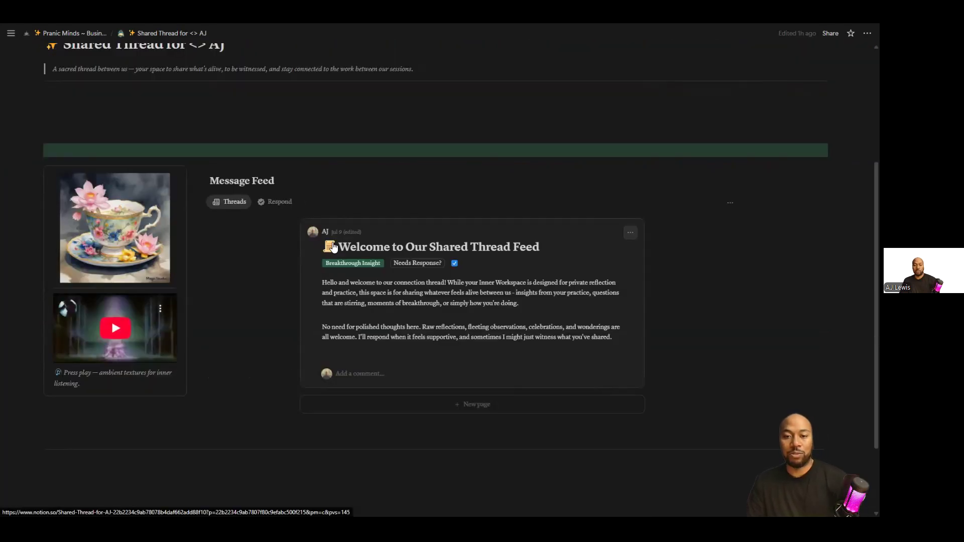
pyautogui.scroll(1, 332, 247)
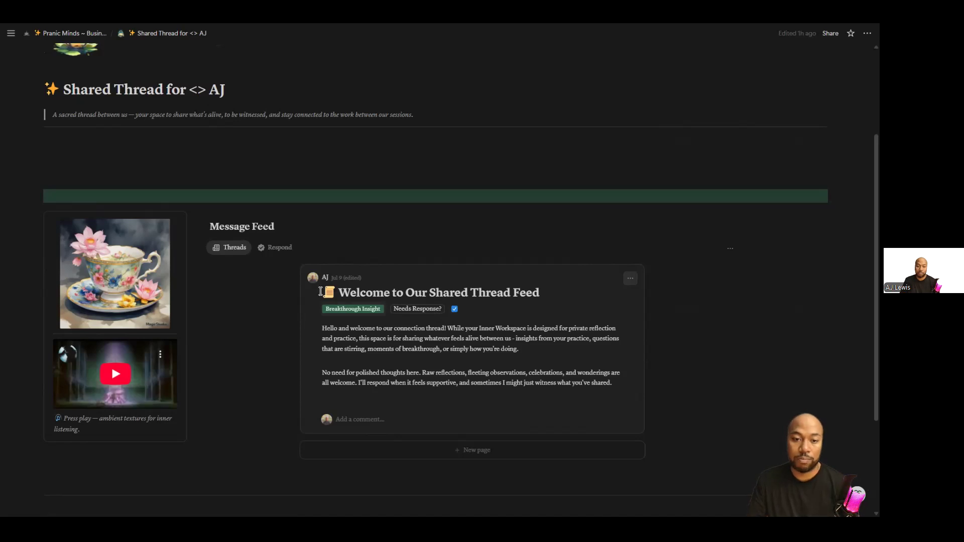
pyautogui.scroll(3, 184, 197)
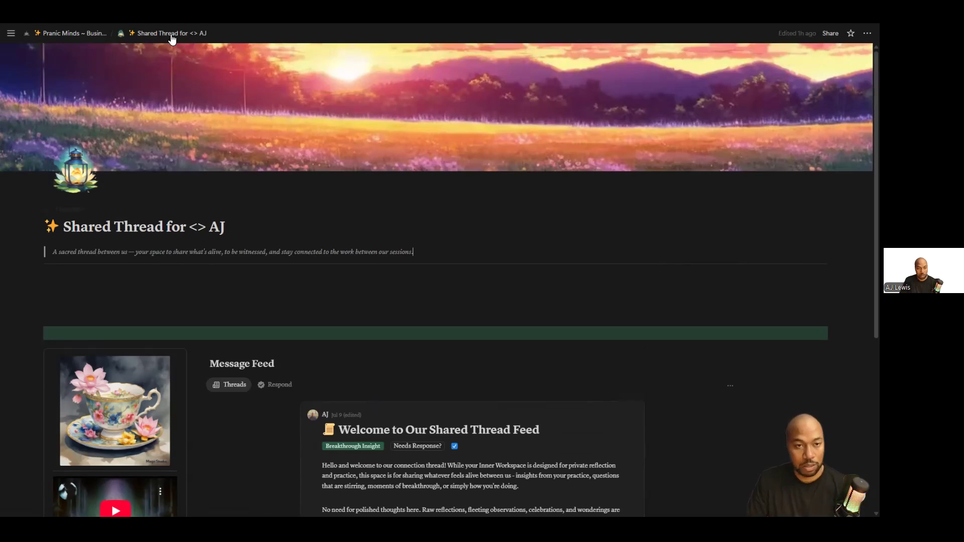
# Go back to Inner Workspace ~ MASTER and open the Resources & Admin page to look over its resources, writings and system entries
pyautogui.hotkey('ctrl', 'Tab')
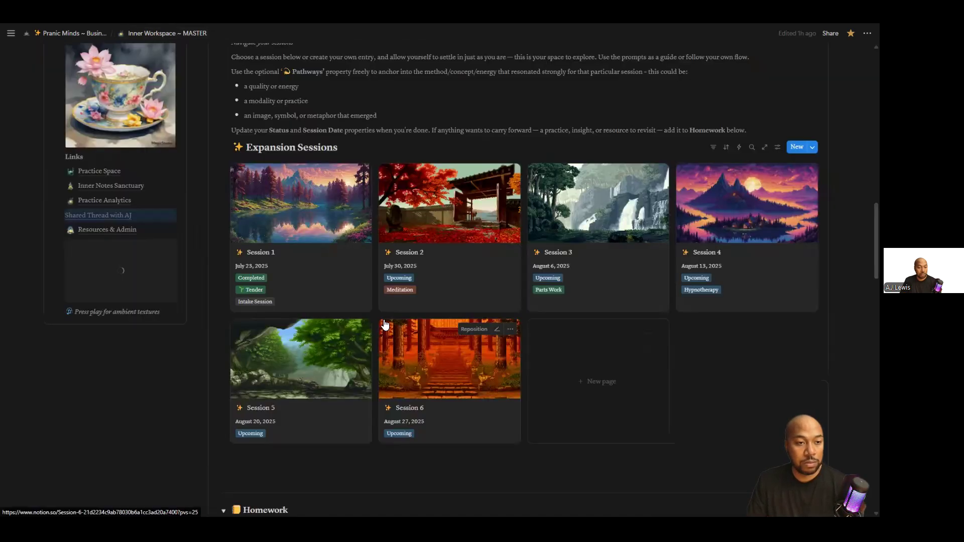
pyautogui.click(123, 229)
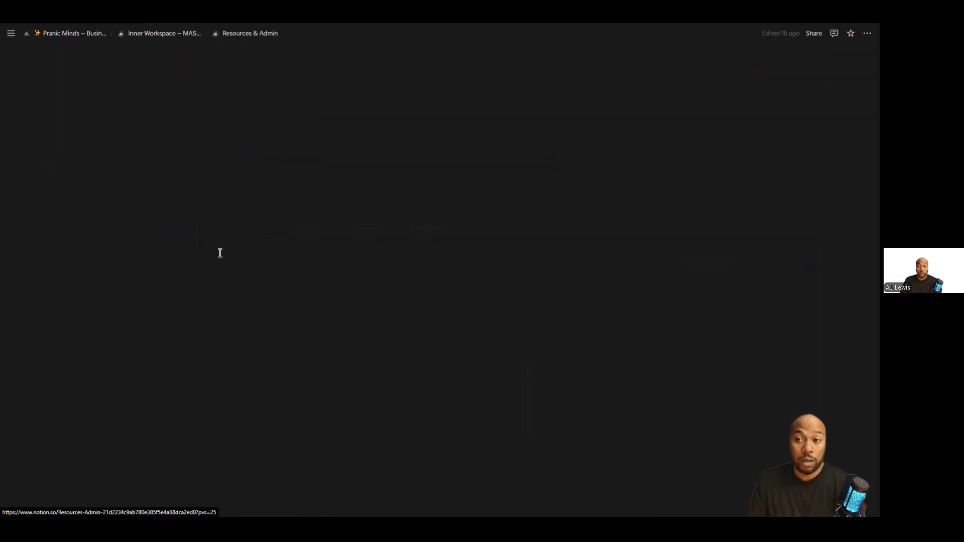
pyautogui.scroll(-4, 292, 273)
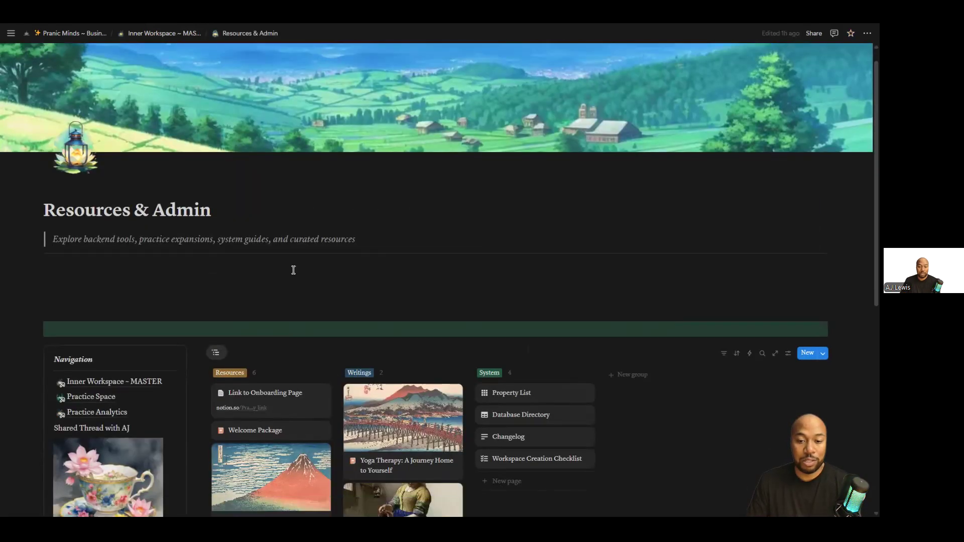